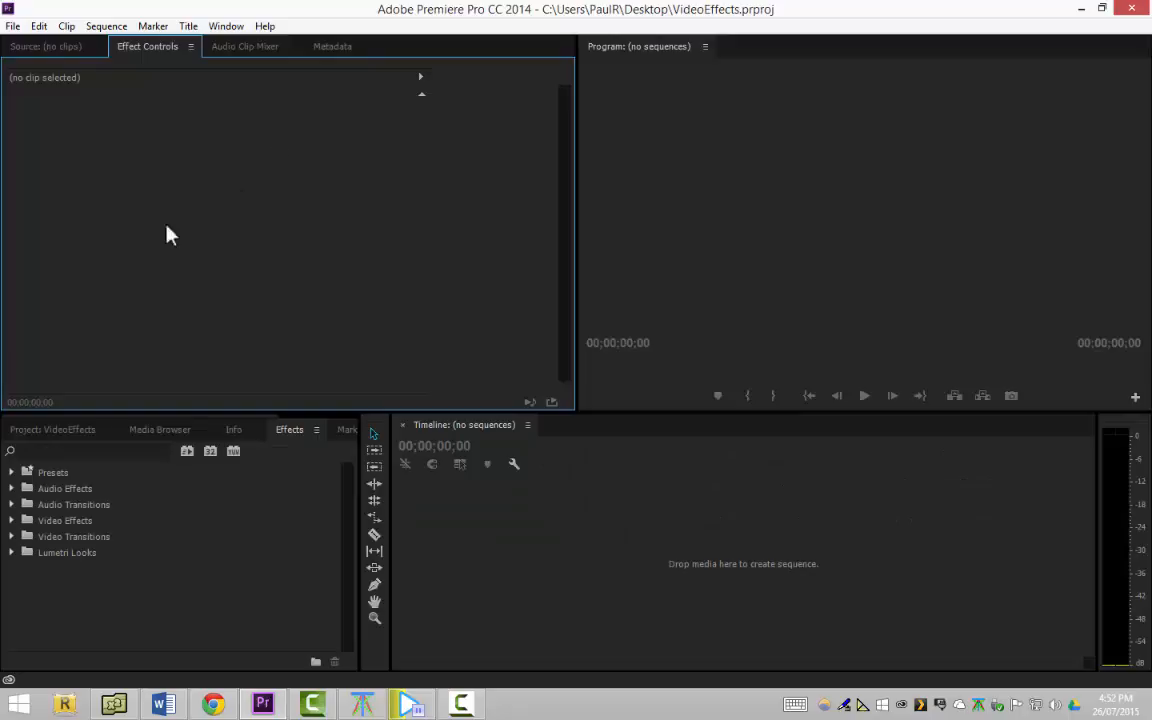
Import Bear.mp4 into the project and create a new sequence from it in the timeline
{"action": "left_click", "coordinate": [75, 431]}
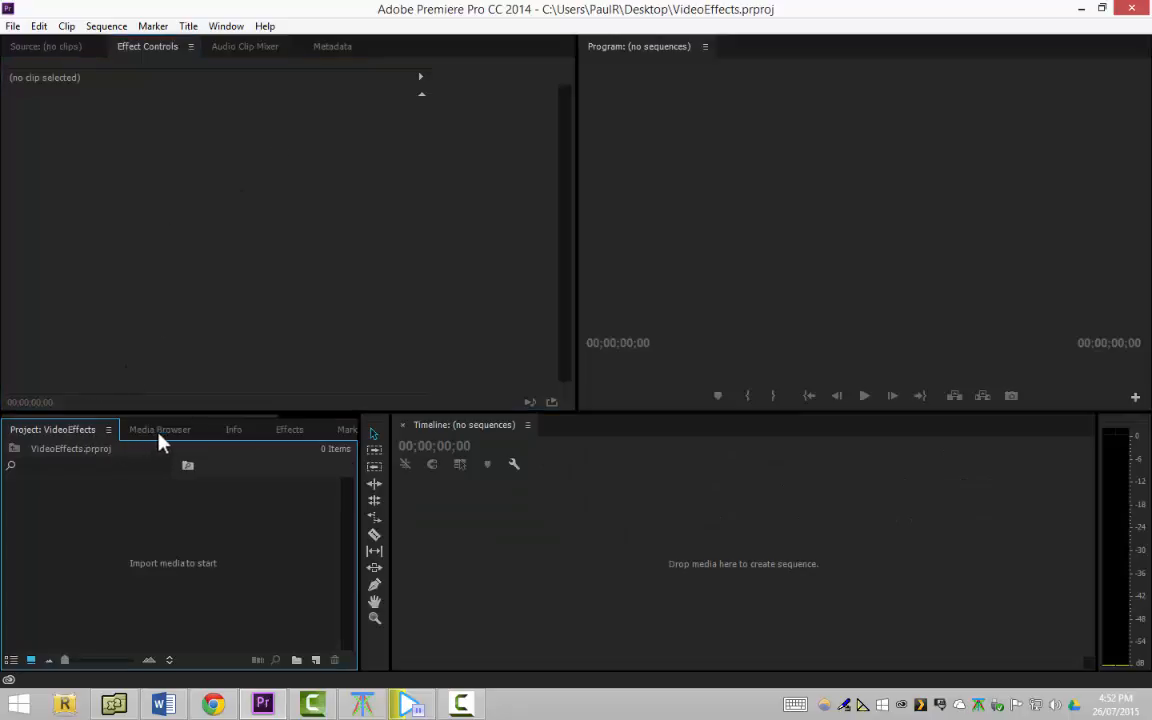
{"action": "double_click", "coordinate": [158, 527]}
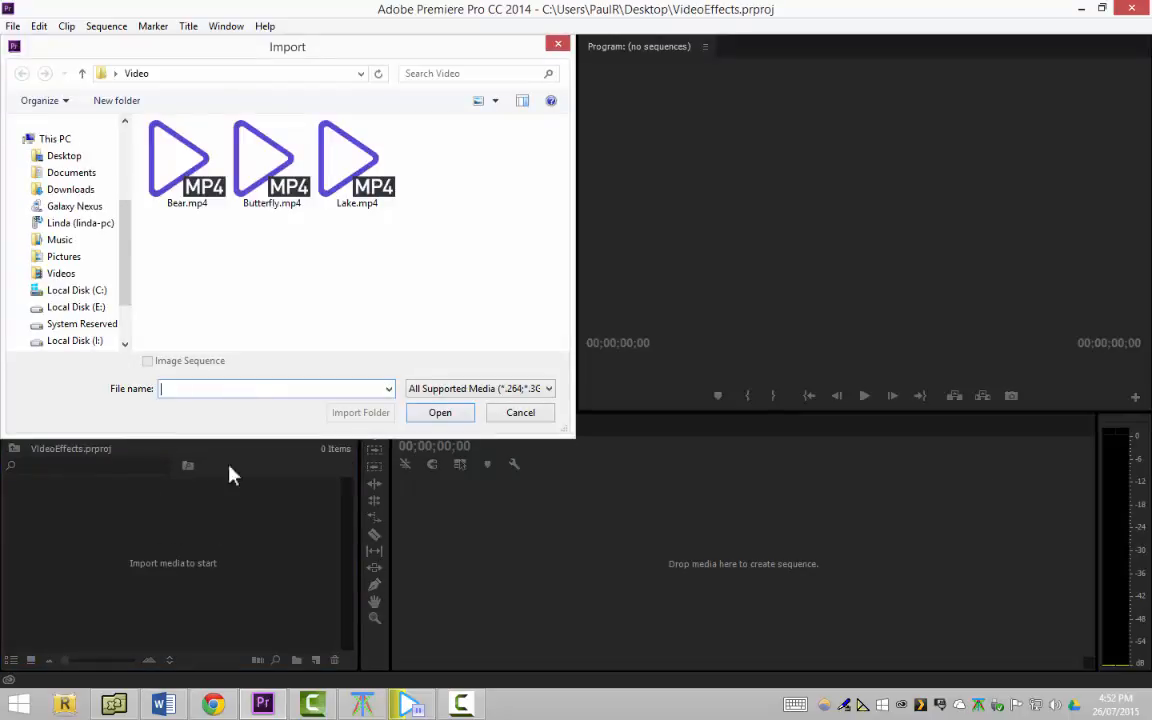
{"action": "left_click", "coordinate": [183, 176]}
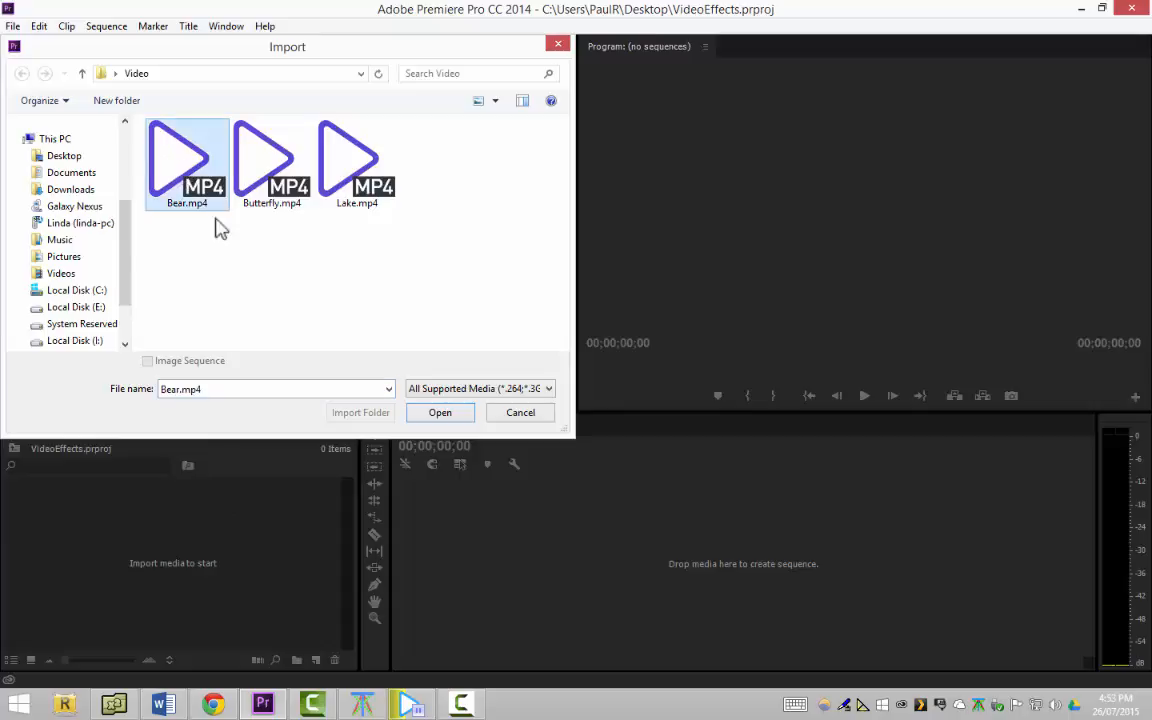
{"action": "left_click", "coordinate": [441, 414]}
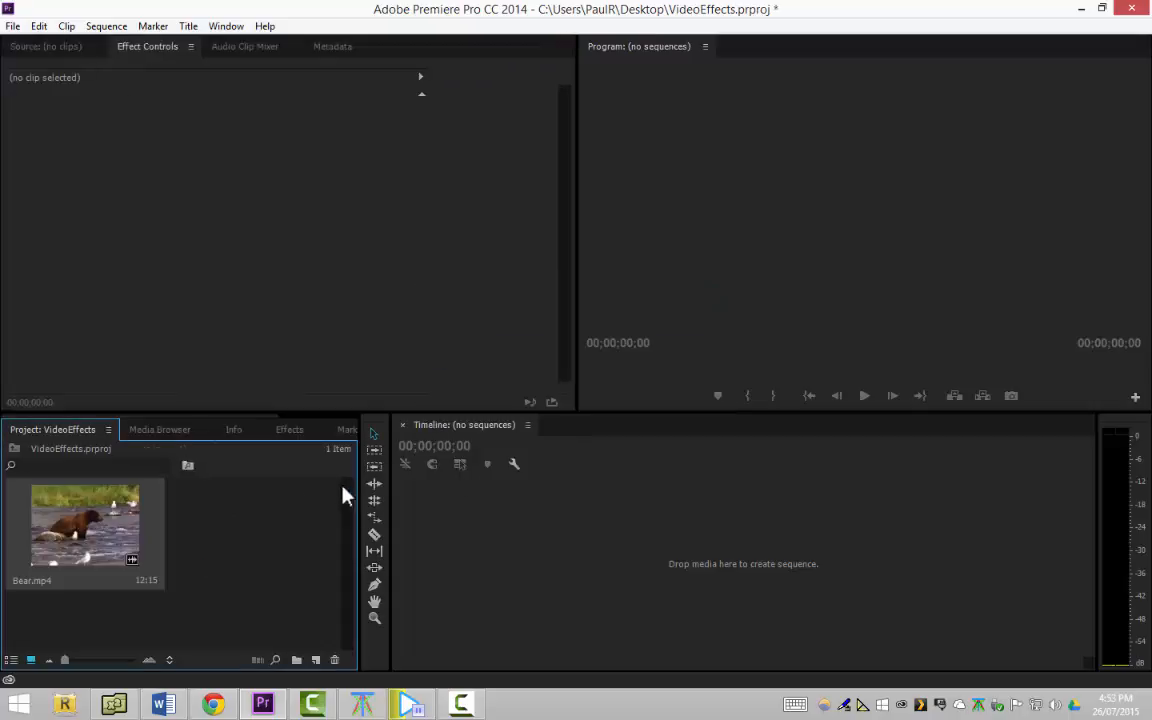
{"action": "left_click_drag", "start_coordinate": [310, 535], "coordinate": [471, 552]}
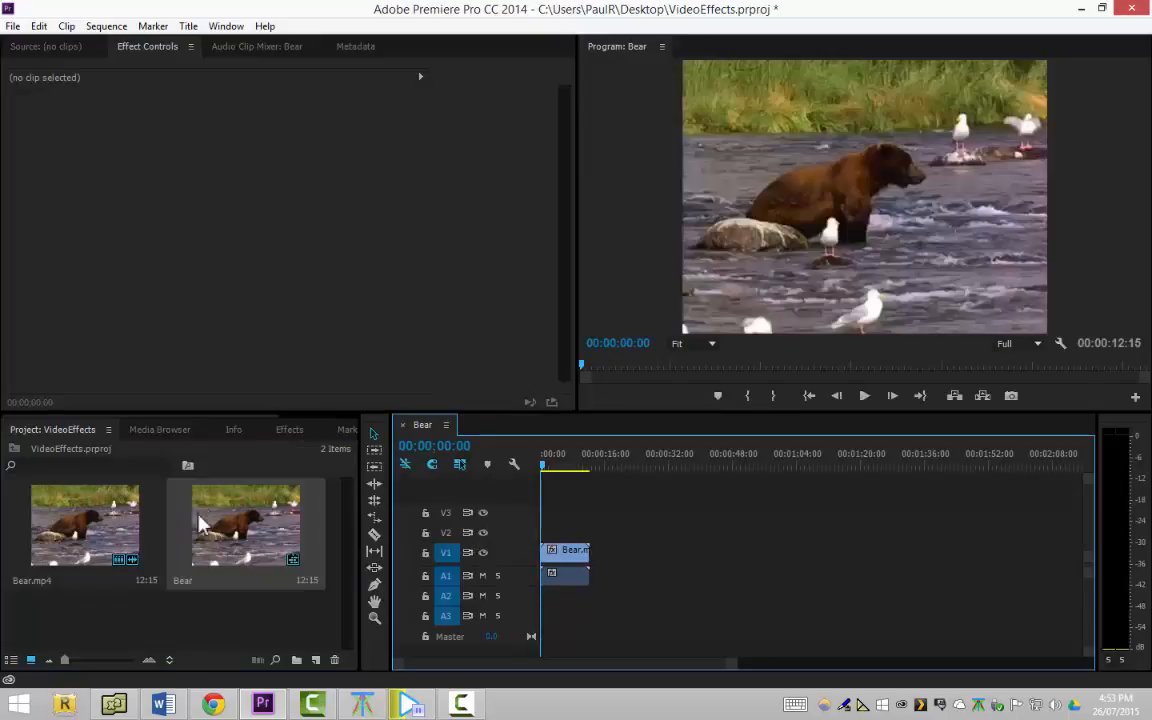
Examine the available video effects, including the contents of the Adjust and Color Correction categories
{"action": "left_click", "coordinate": [285, 432]}
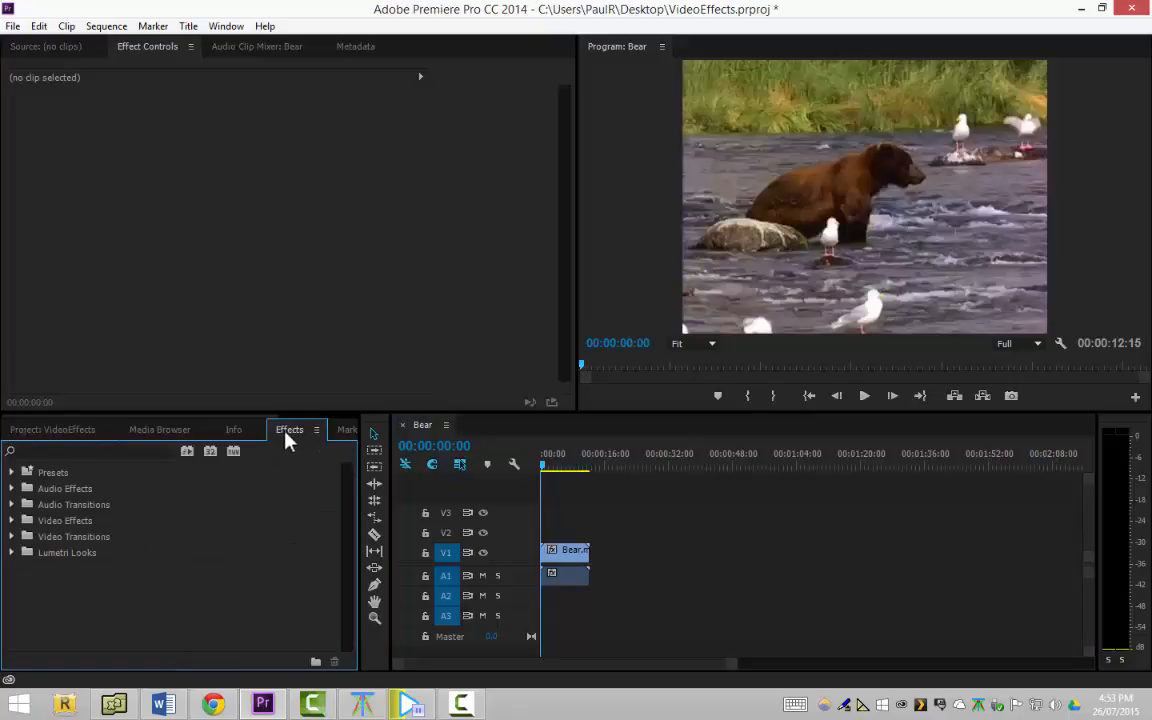
{"action": "left_click", "coordinate": [12, 521]}
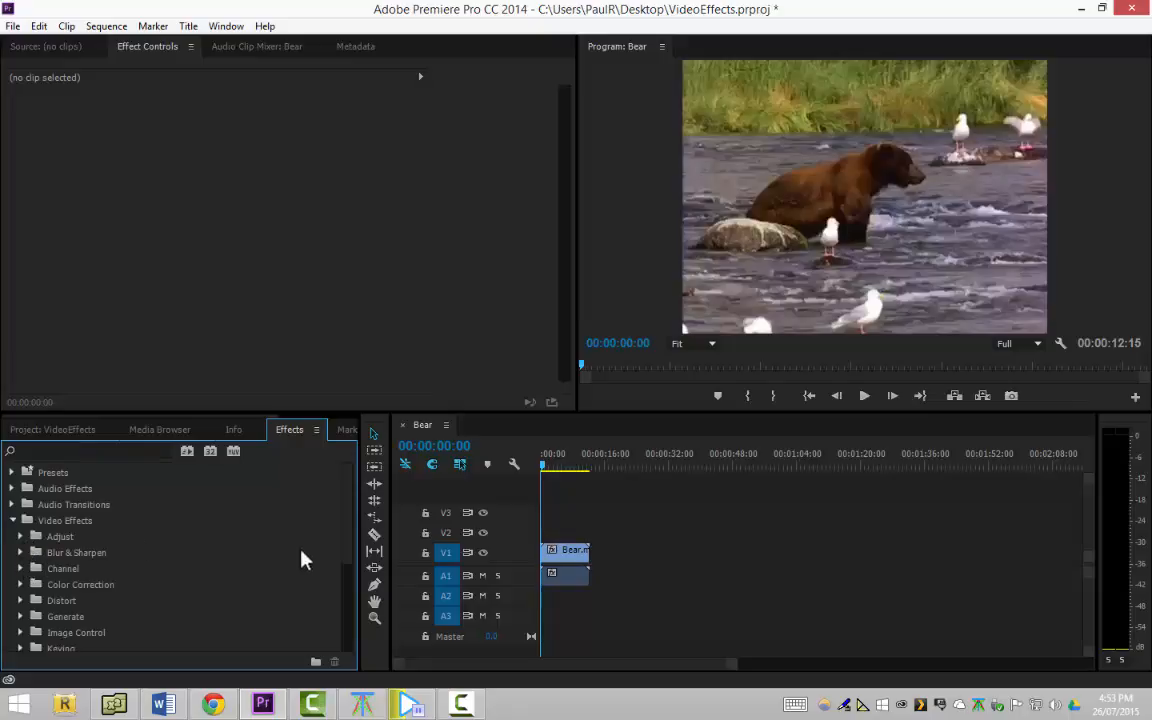
{"action": "mouse_move", "coordinate": [345, 548]}
{"action": "left_mouse_down"}
{"action": "mouse_move", "coordinate": [348, 624]}
{"action": "mouse_move", "coordinate": [355, 545]}
{"action": "left_mouse_up"}
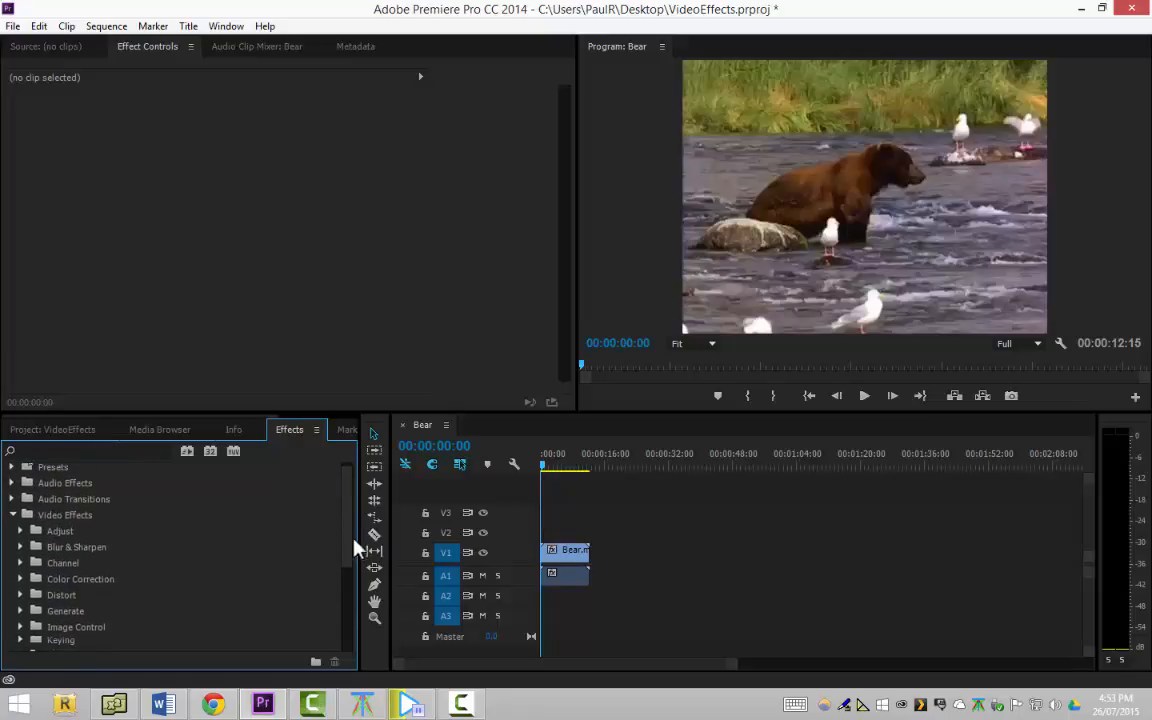
{"action": "left_click", "coordinate": [21, 535]}
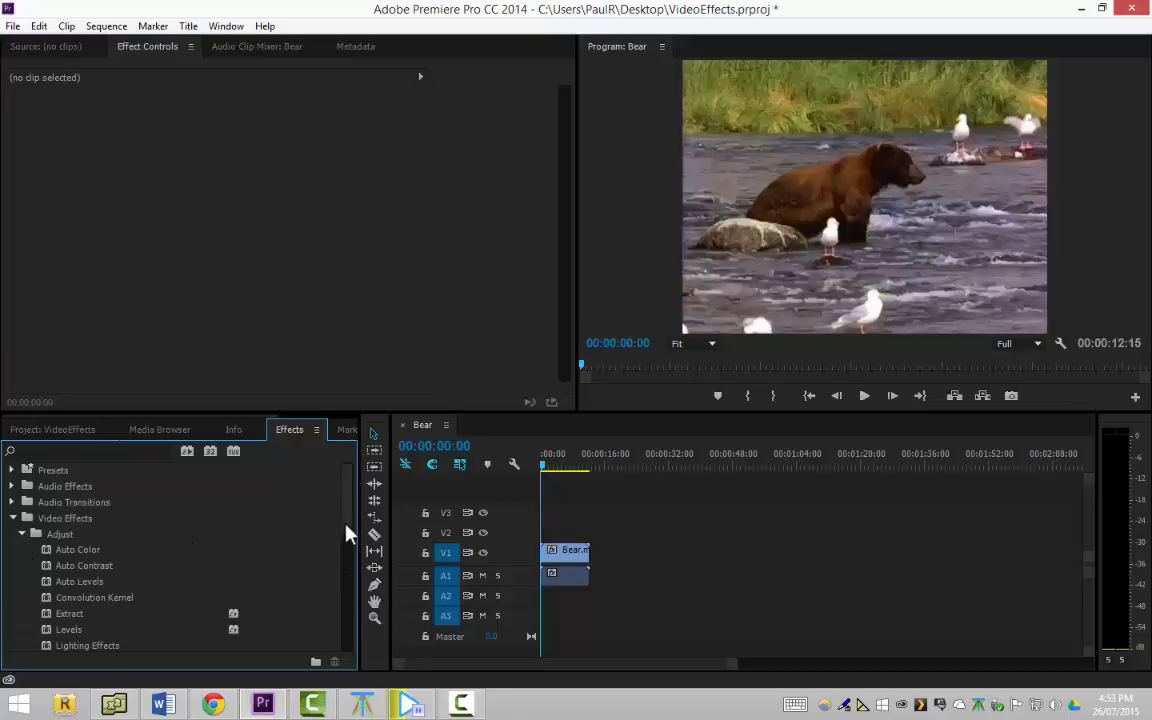
{"action": "scroll", "coordinate": [345, 575], "scroll_direction": "down", "scroll_amount": 4}
{"action": "left_click", "coordinate": [22, 545]}
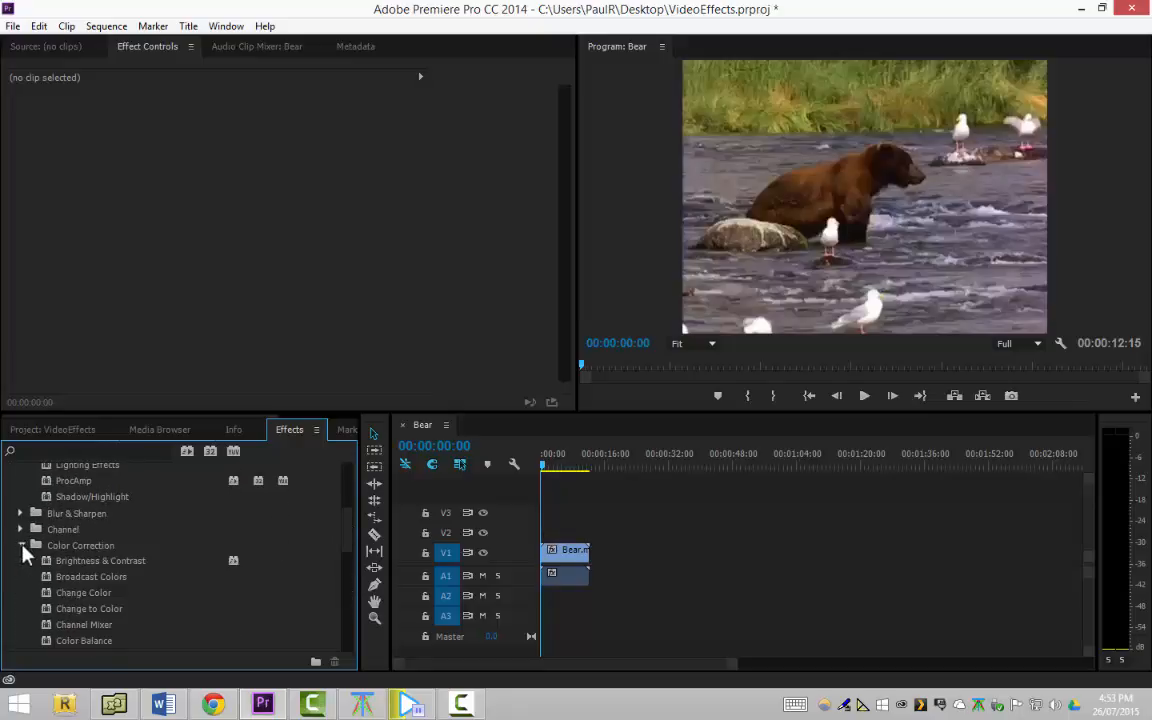
{"action": "left_click", "coordinate": [21, 545]}
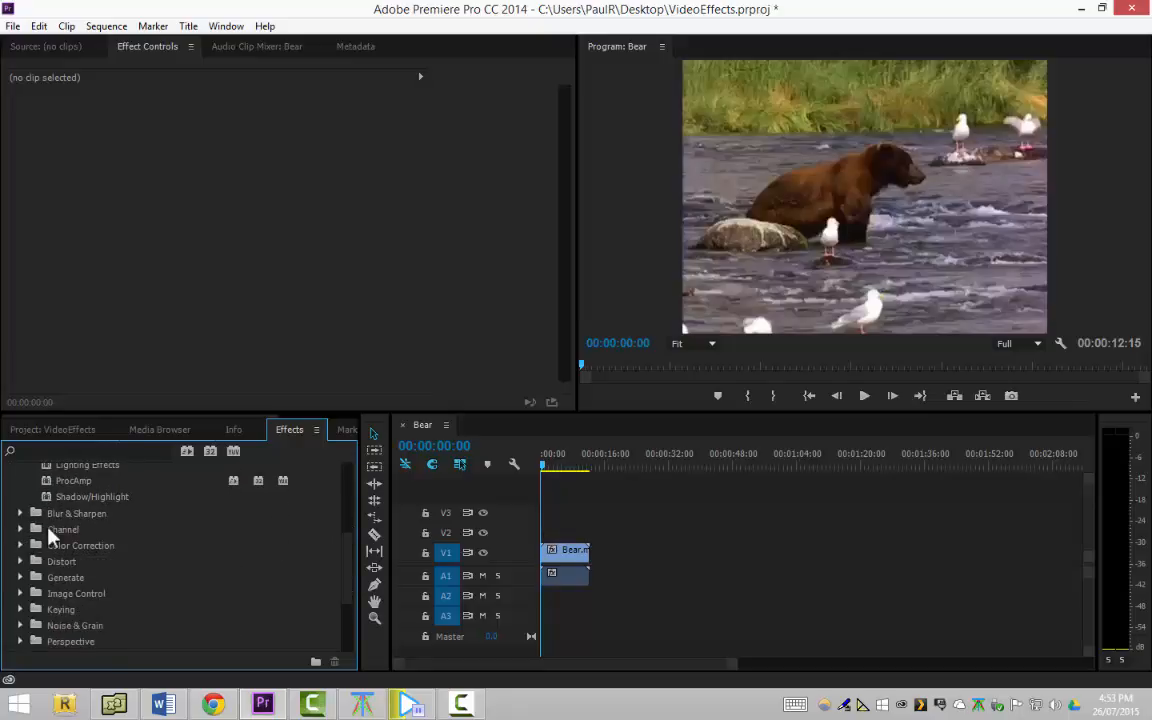
Search the effects for "Black &" and try the Black & White effect on the Bear clip on V1
{"action": "left_click", "coordinate": [97, 451]}
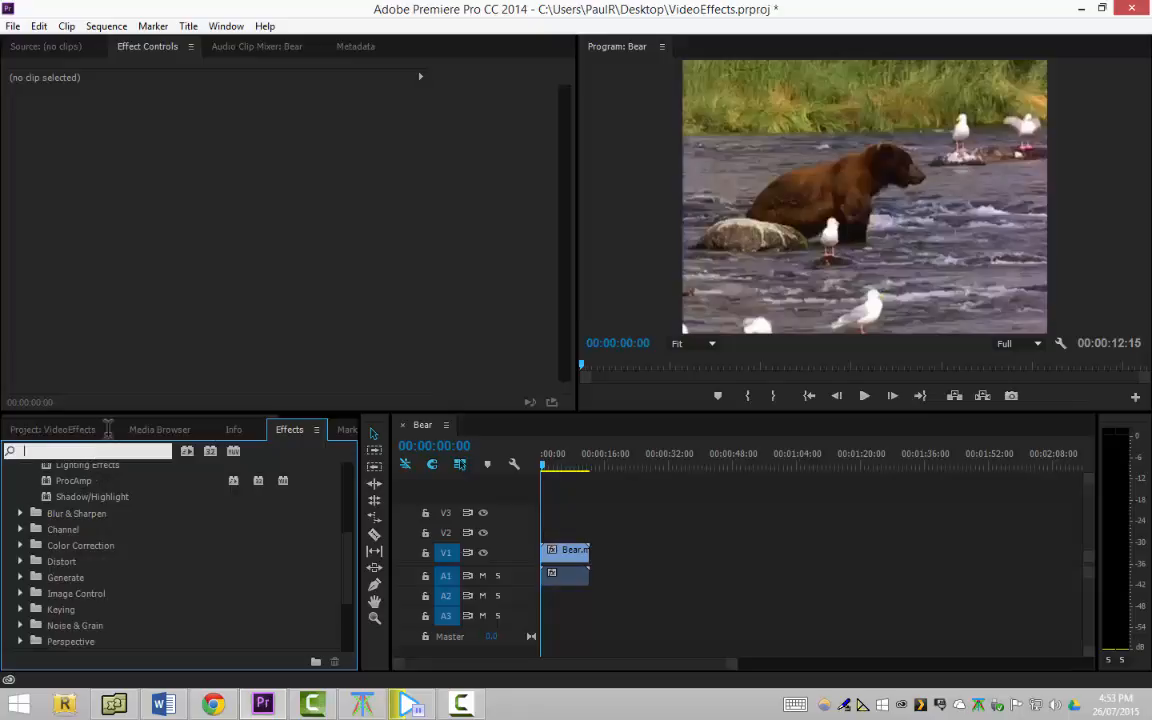
{"action": "type", "text": "Black"}
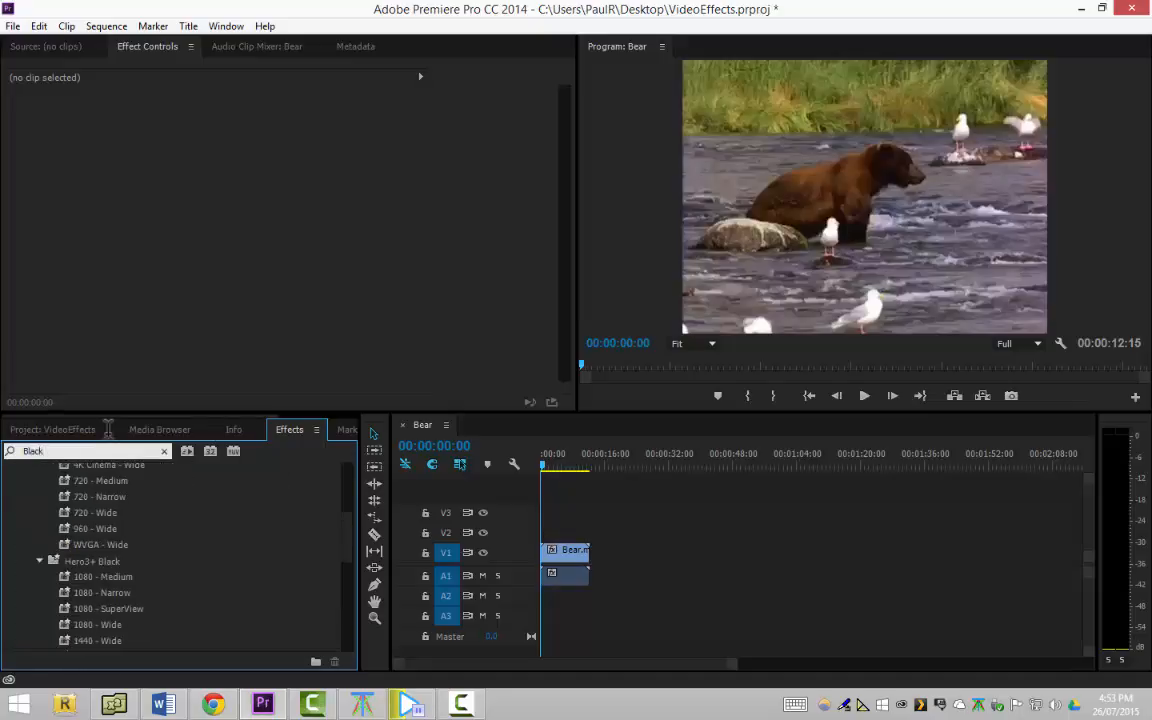
{"action": "type", "text": " &"}
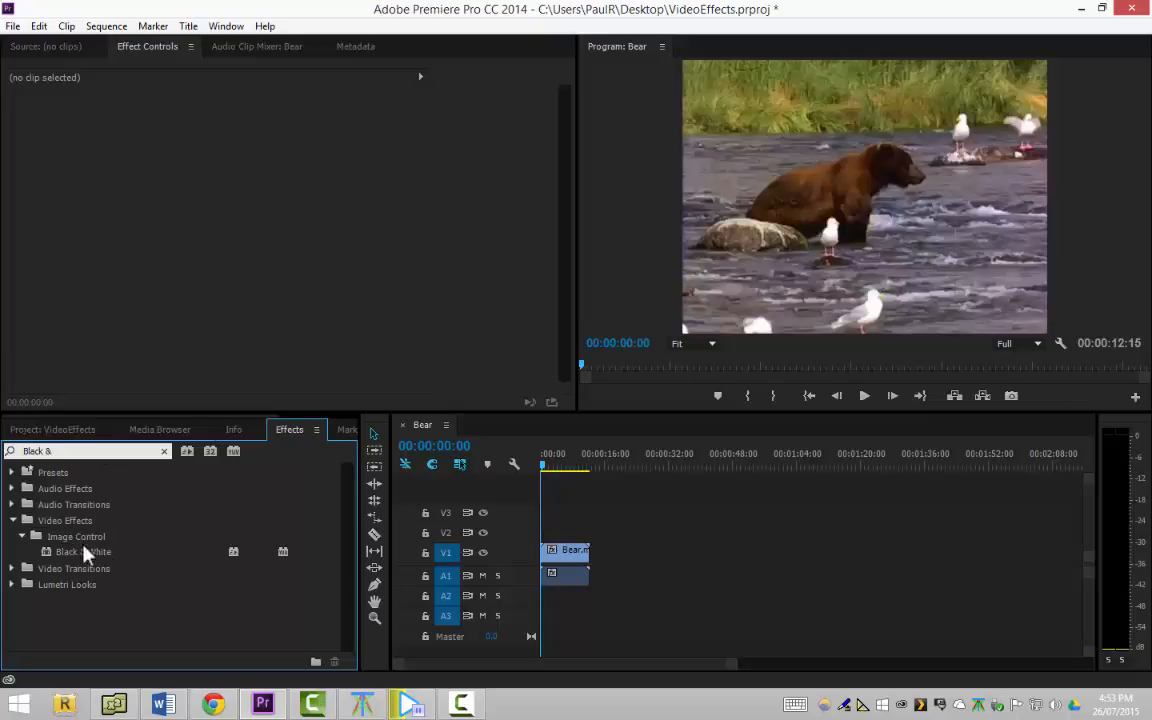
{"action": "left_click", "coordinate": [113, 556]}
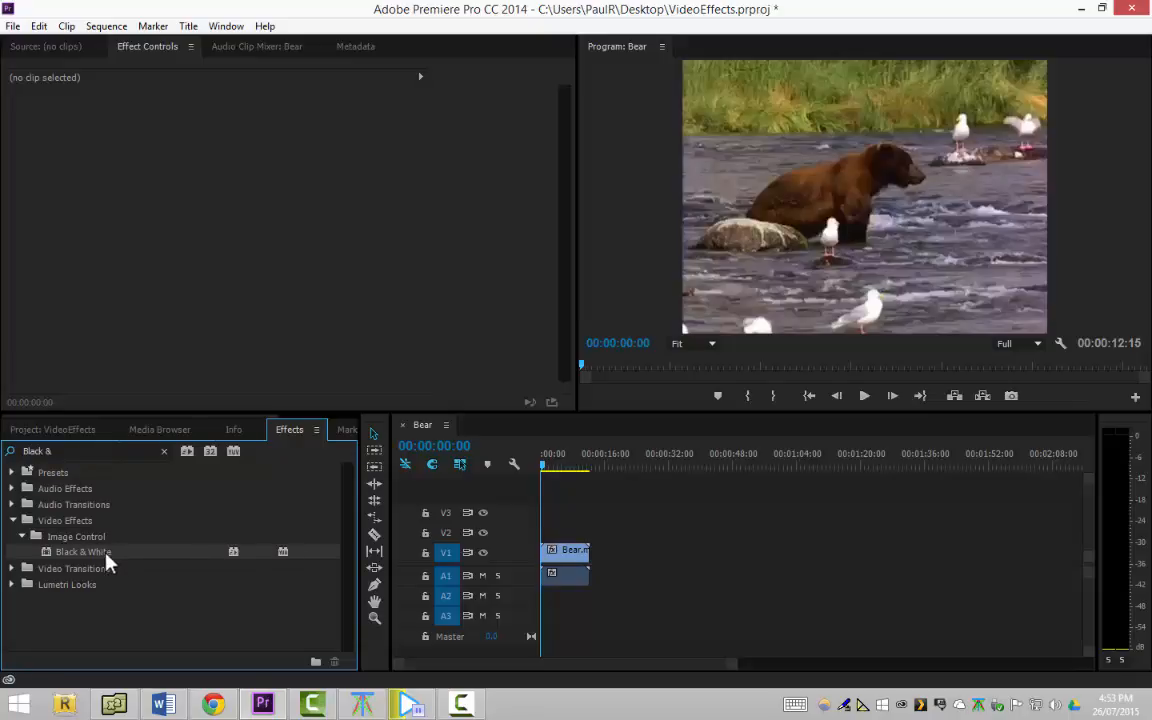
{"action": "left_click_drag", "start_coordinate": [110, 560], "coordinate": [552, 556]}
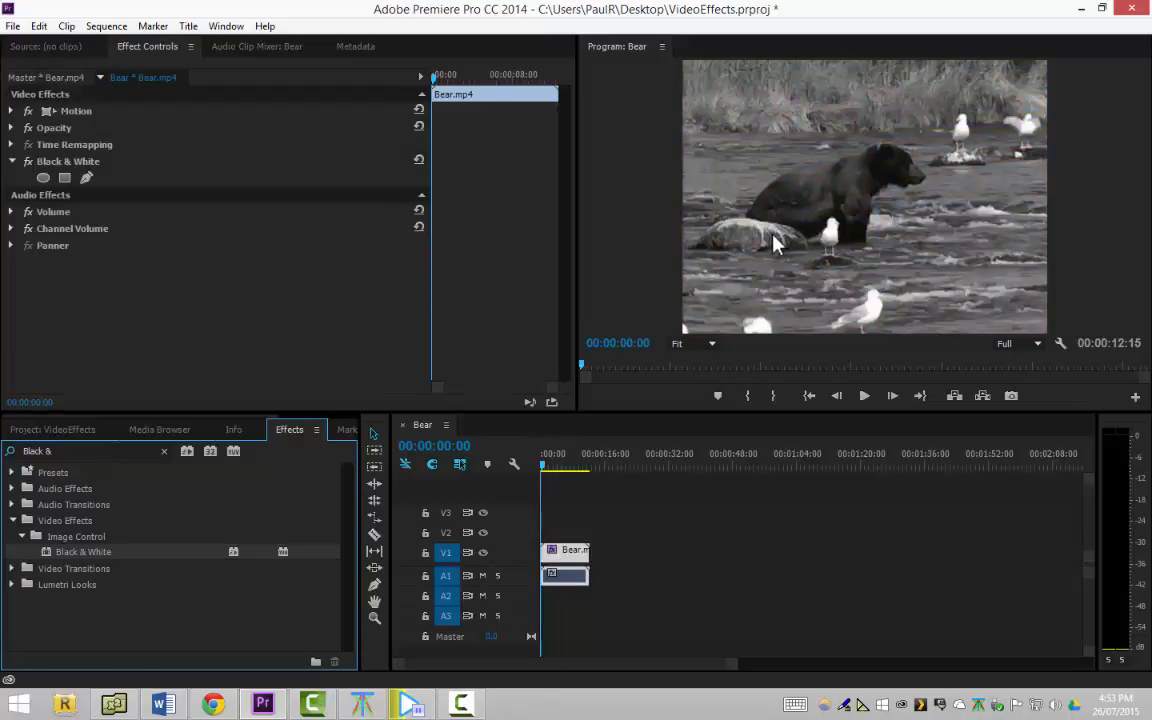
{"action": "key", "text": "ctrl+z"}
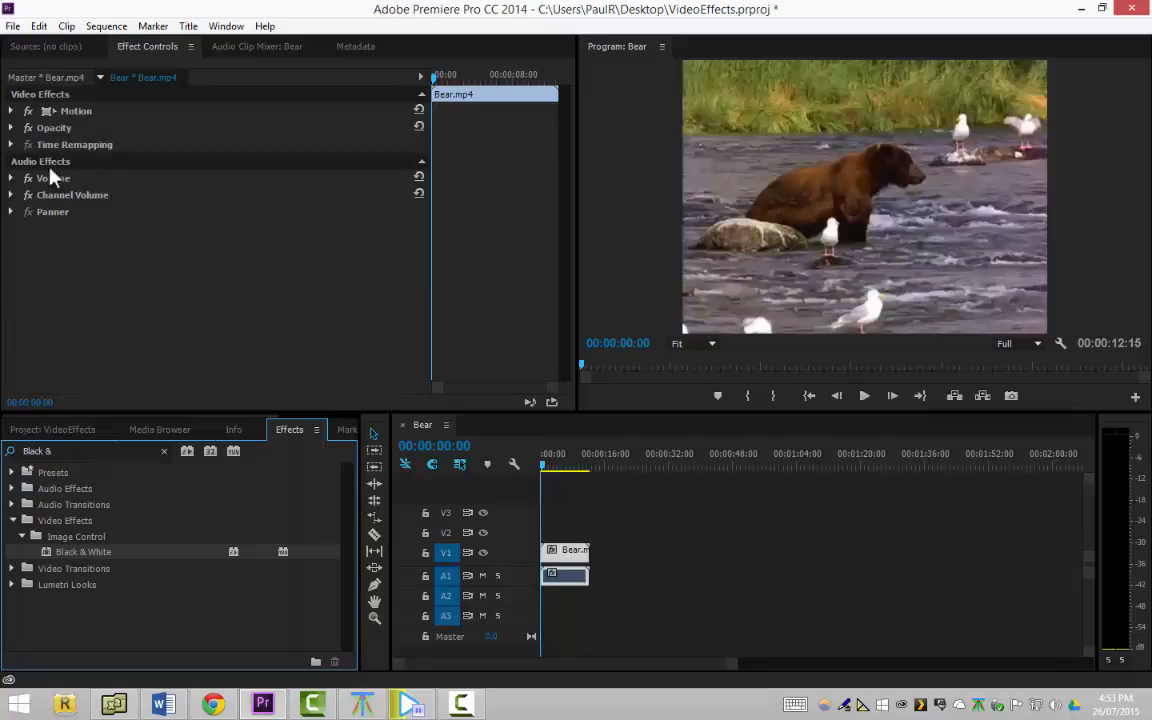
Show the Source monitor and try the Black & White effect on the Bear clip once more
{"action": "left_click", "coordinate": [55, 54]}
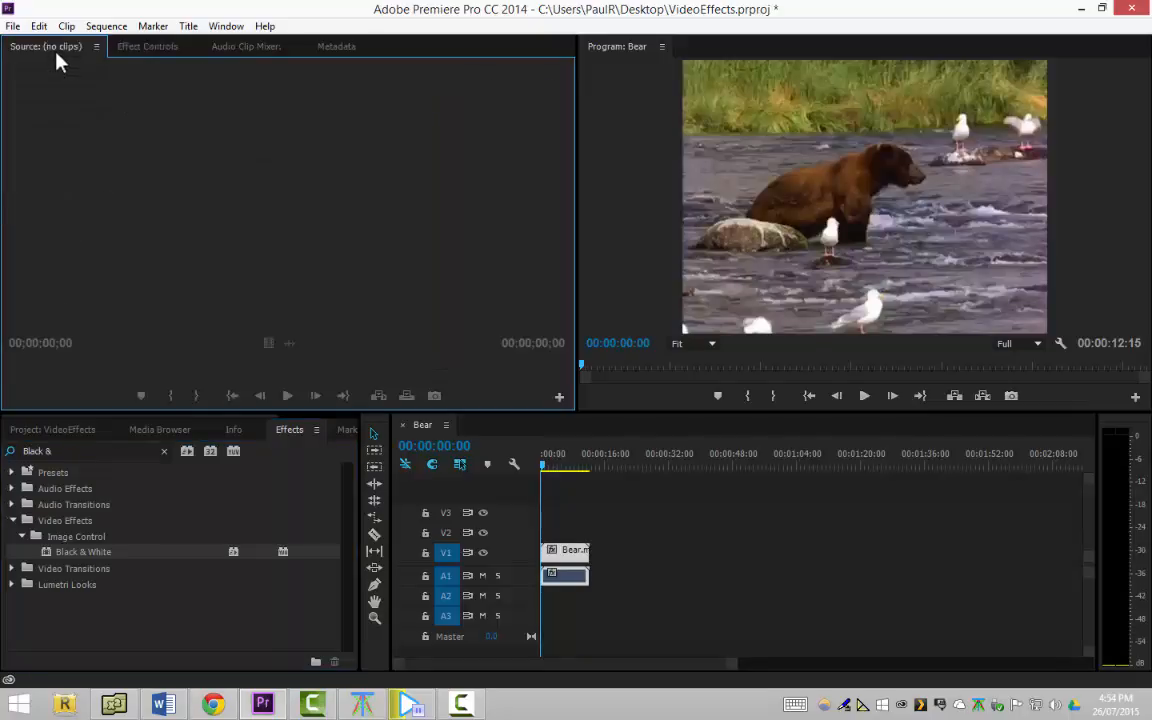
{"action": "left_click", "coordinate": [185, 553]}
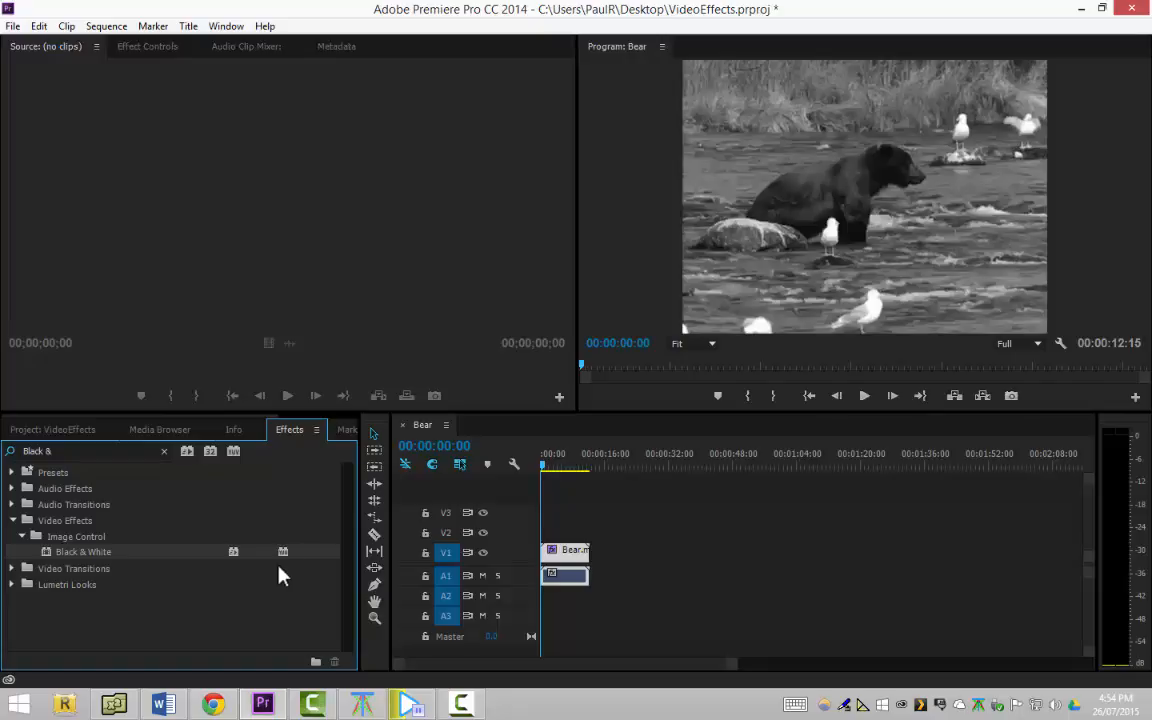
{"action": "key", "text": "ctrl+z"}
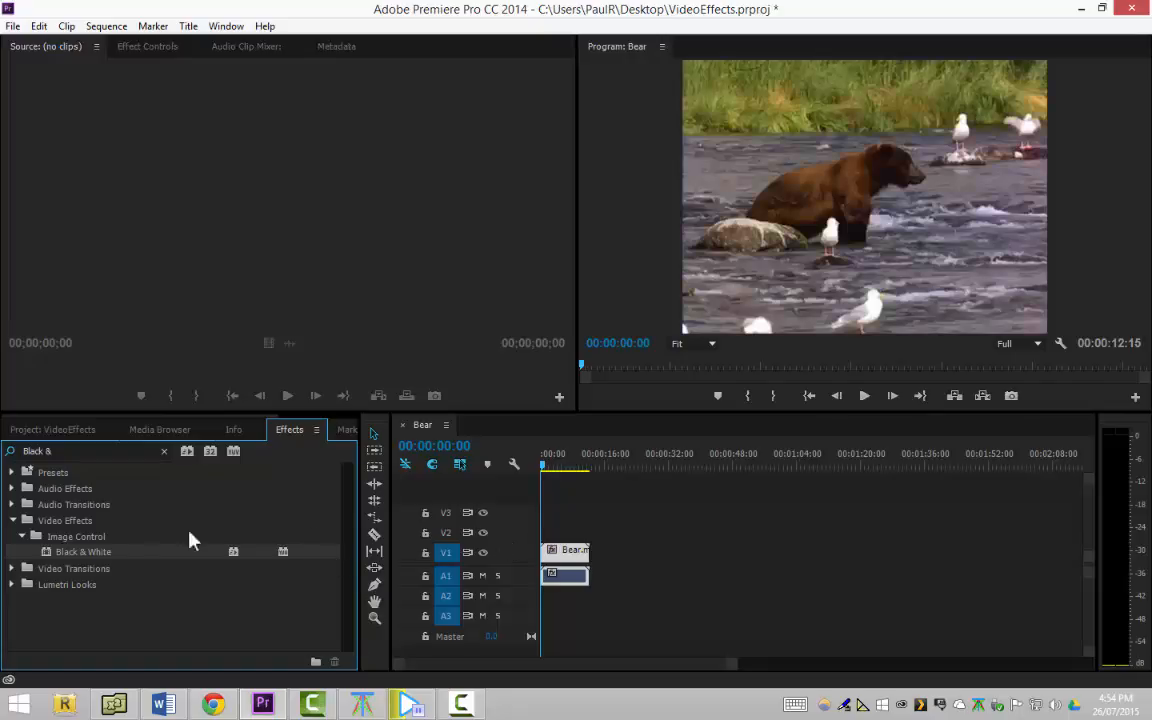
Clear the effects search and examine the Video, Utility, Transition, Transform, Time and Stylize categories of the video effects
{"action": "left_click_drag", "start_coordinate": [60, 451], "coordinate": [2, 410]}
{"action": "key", "text": "BackSpace"}
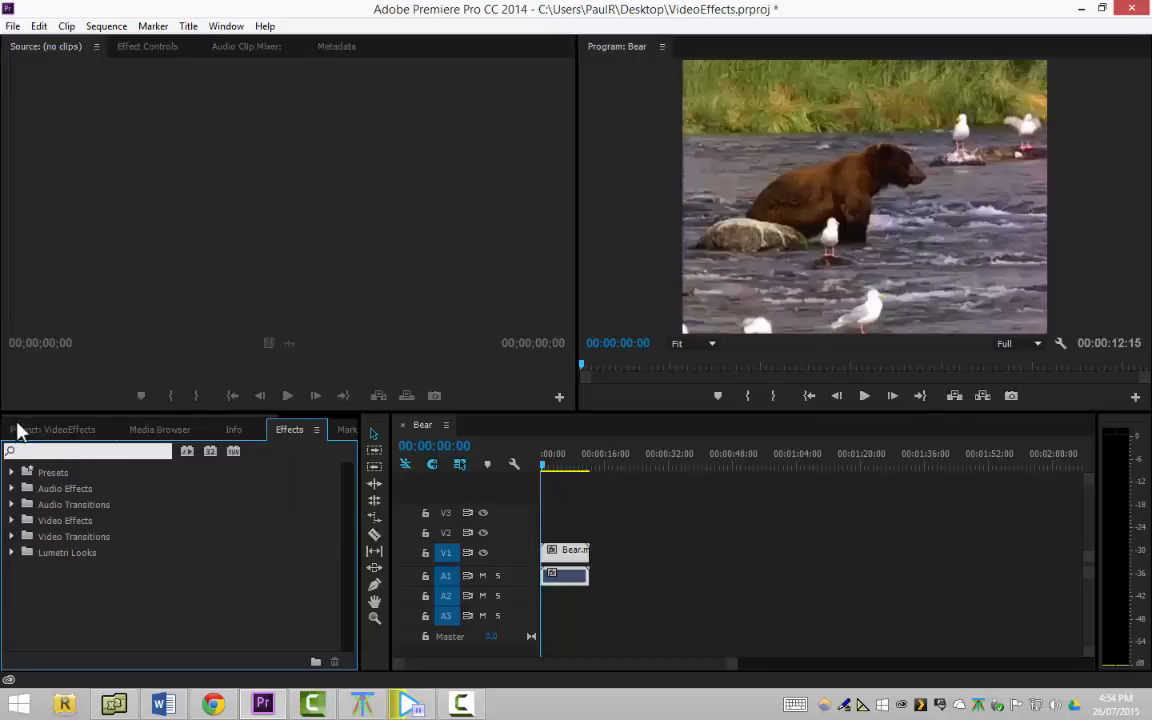
{"action": "left_click", "coordinate": [12, 520]}
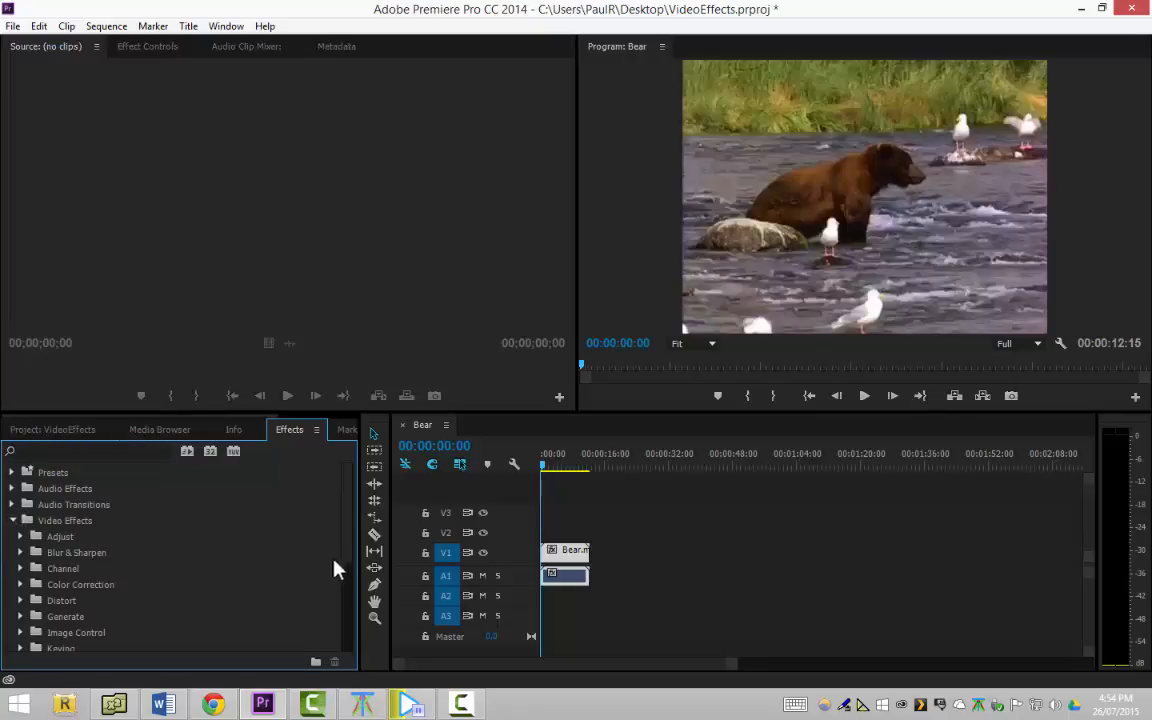
{"action": "scroll", "coordinate": [335, 568], "scroll_direction": "down", "scroll_amount": 5}
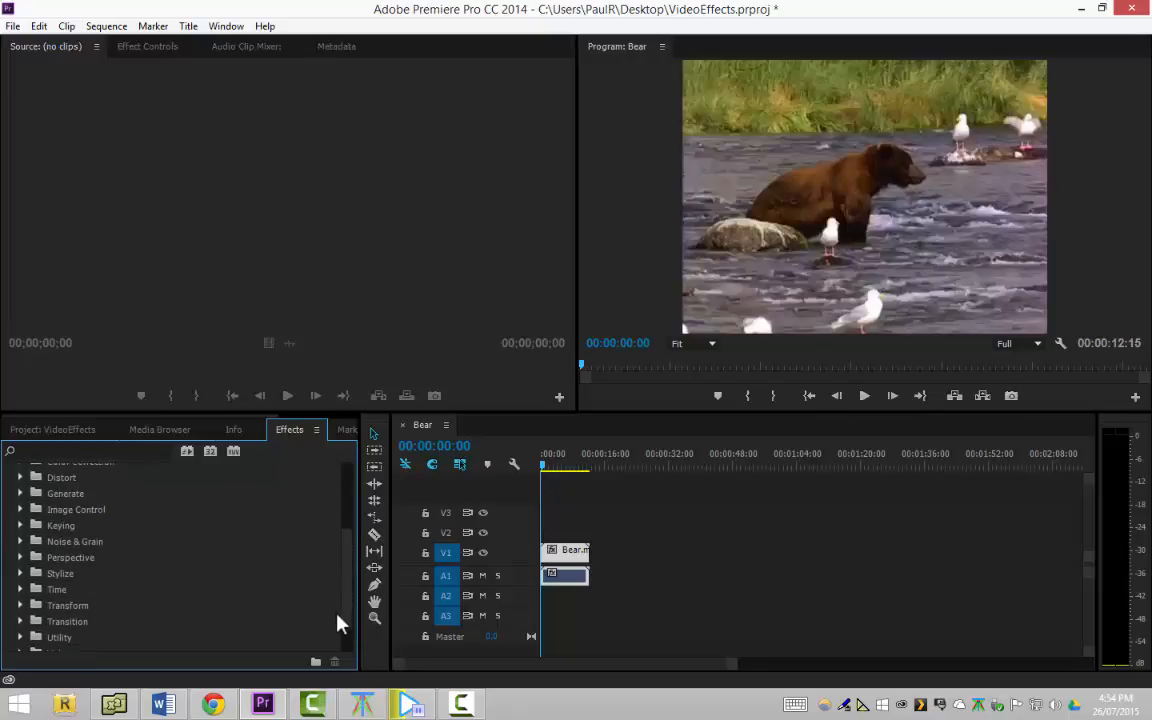
{"action": "scroll", "coordinate": [337, 618], "scroll_direction": "down", "scroll_amount": 3}
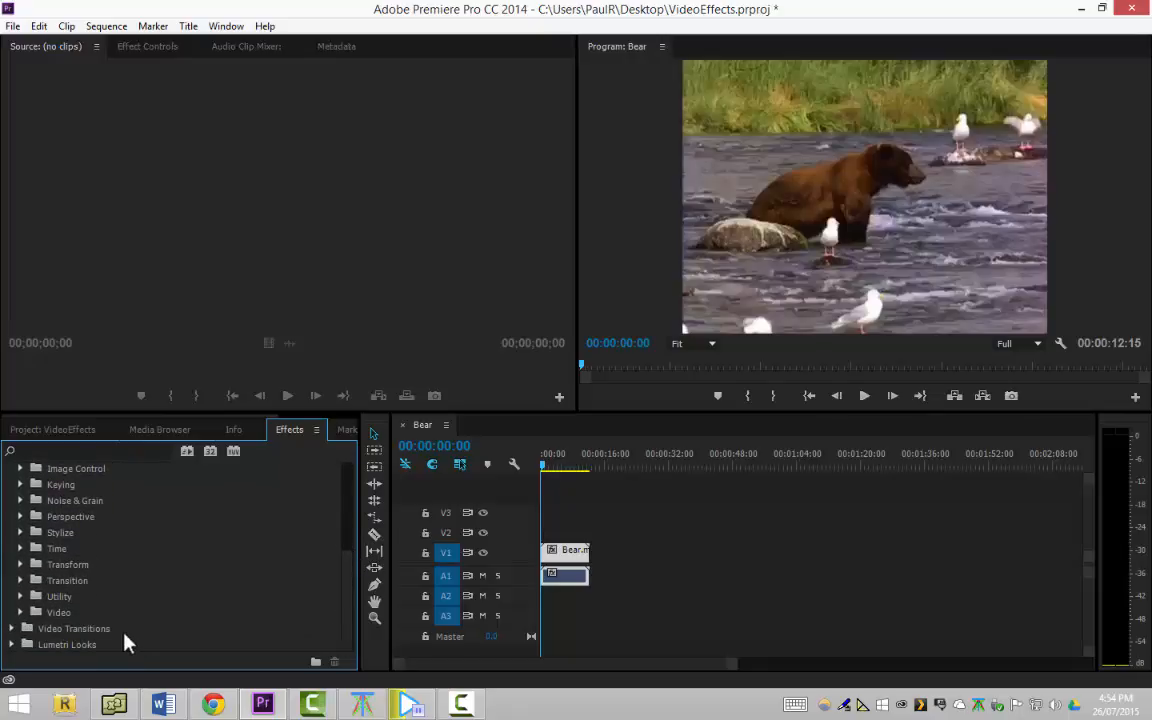
{"action": "left_click", "coordinate": [21, 612]}
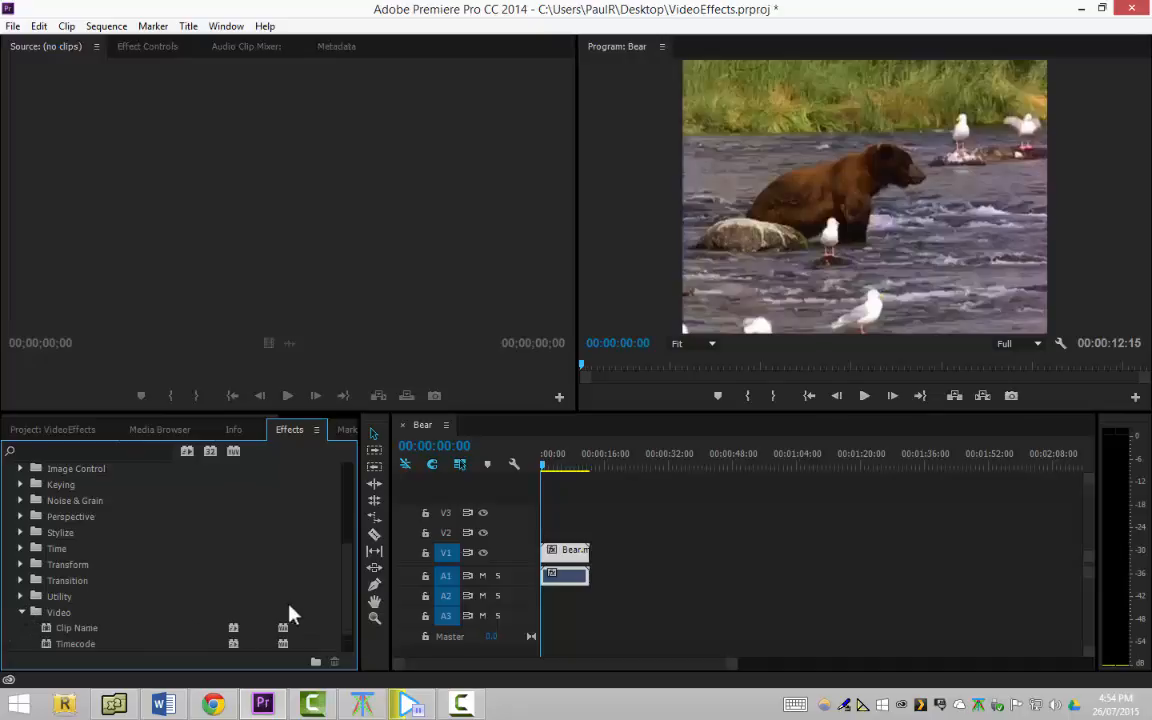
{"action": "scroll", "coordinate": [345, 600], "scroll_direction": "down", "scroll_amount": 2}
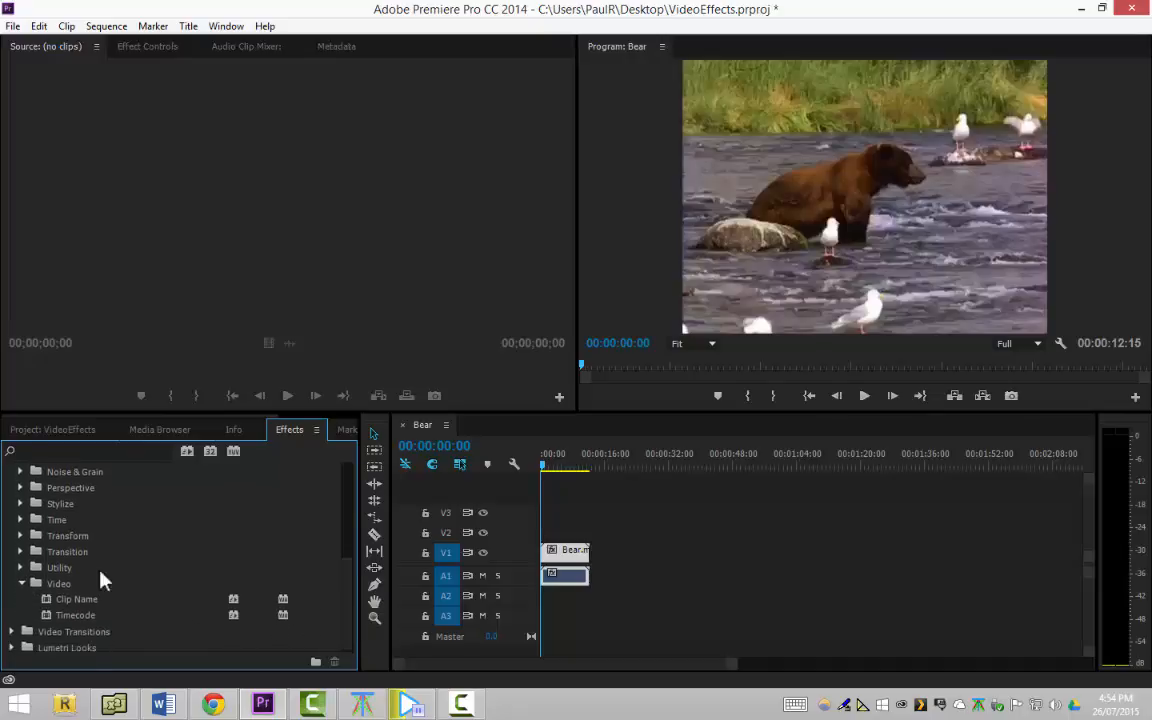
{"action": "left_click", "coordinate": [21, 567]}
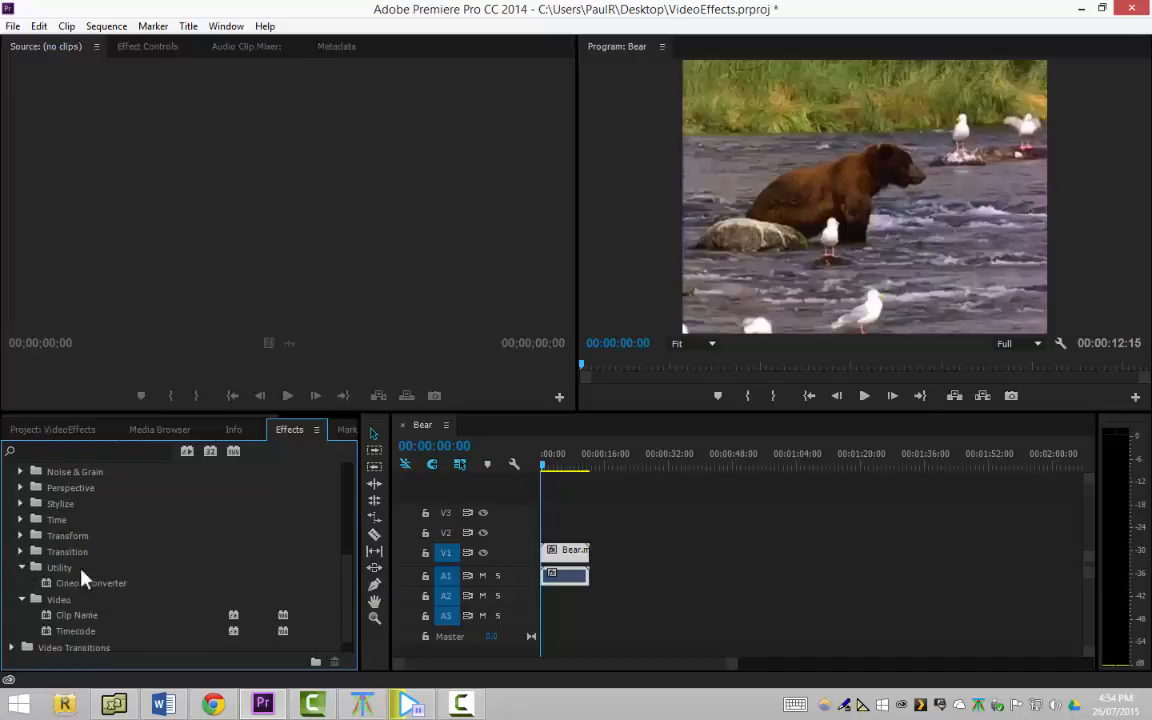
{"action": "left_click", "coordinate": [21, 551]}
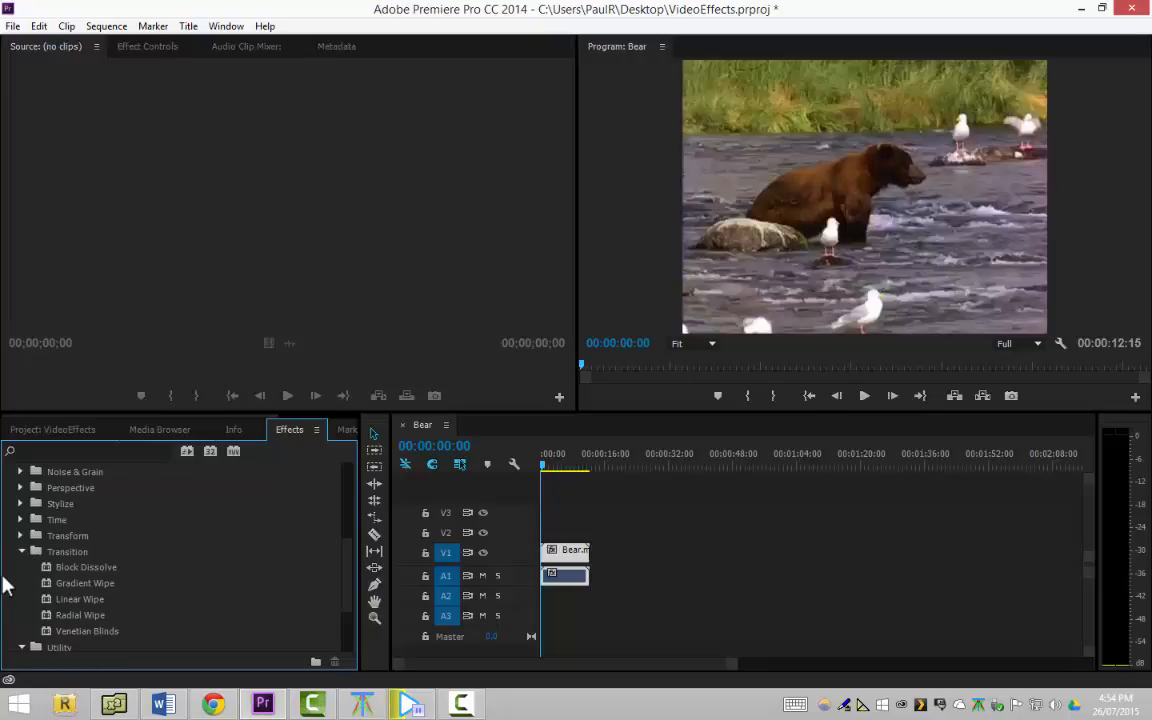
{"action": "left_click", "coordinate": [21, 537]}
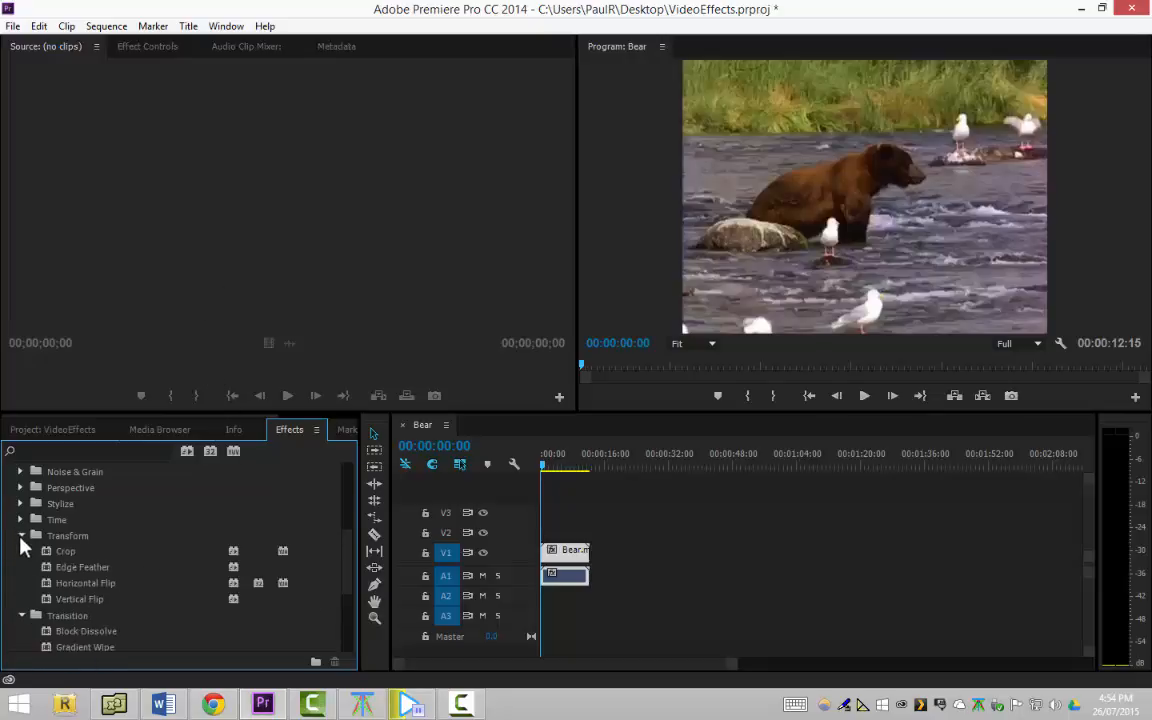
{"action": "left_click", "coordinate": [21, 520]}
{"action": "left_click", "coordinate": [21, 503]}
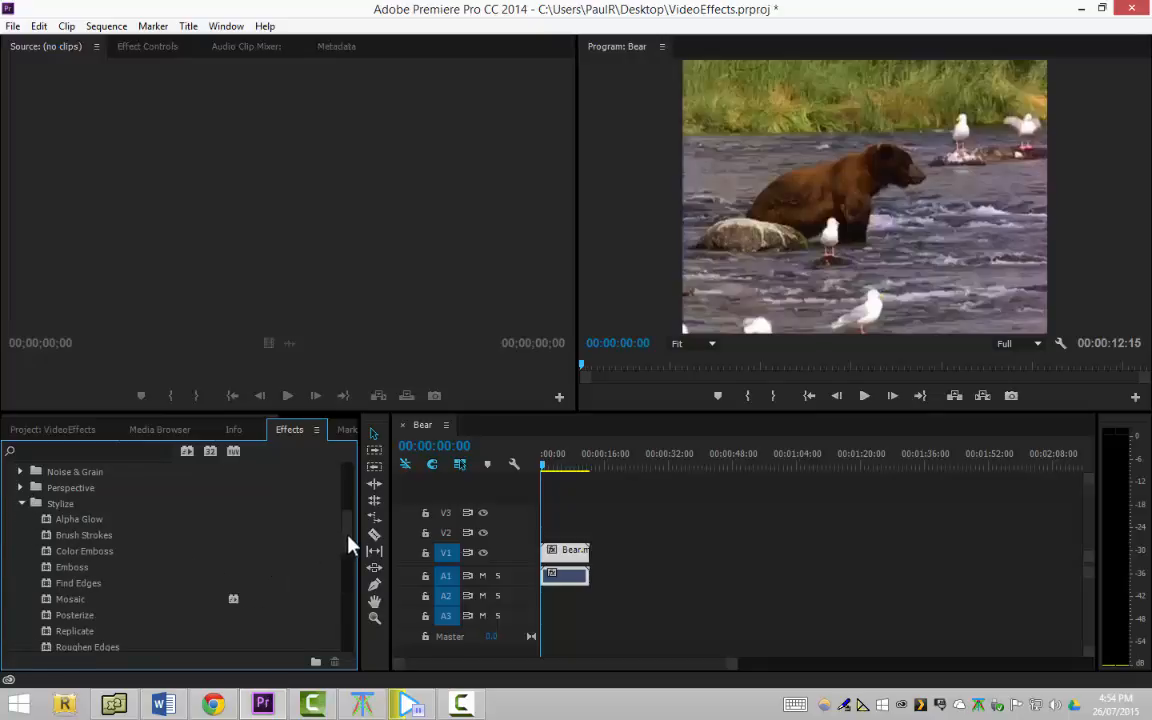
Expand the Perspective and Noise & Grain categories of the video effects and examine their effects
{"action": "left_click_drag", "start_coordinate": [348, 536], "coordinate": [341, 497]}
{"action": "left_click", "coordinate": [20, 555]}
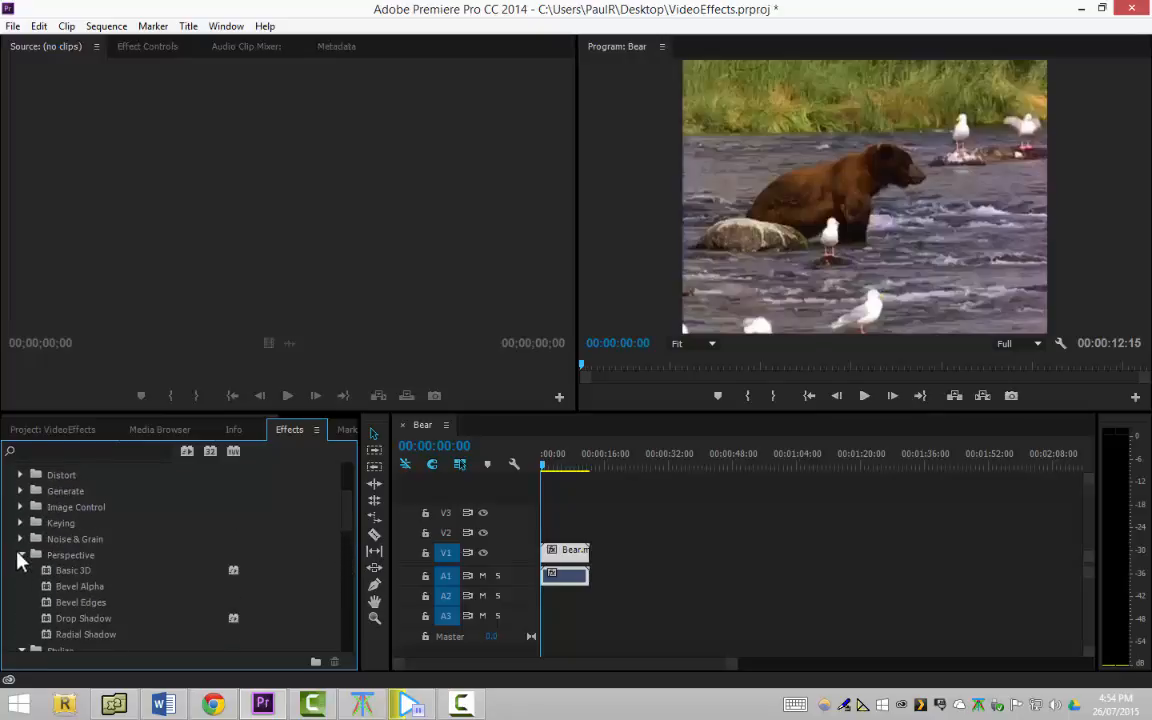
{"action": "left_click", "coordinate": [21, 539]}
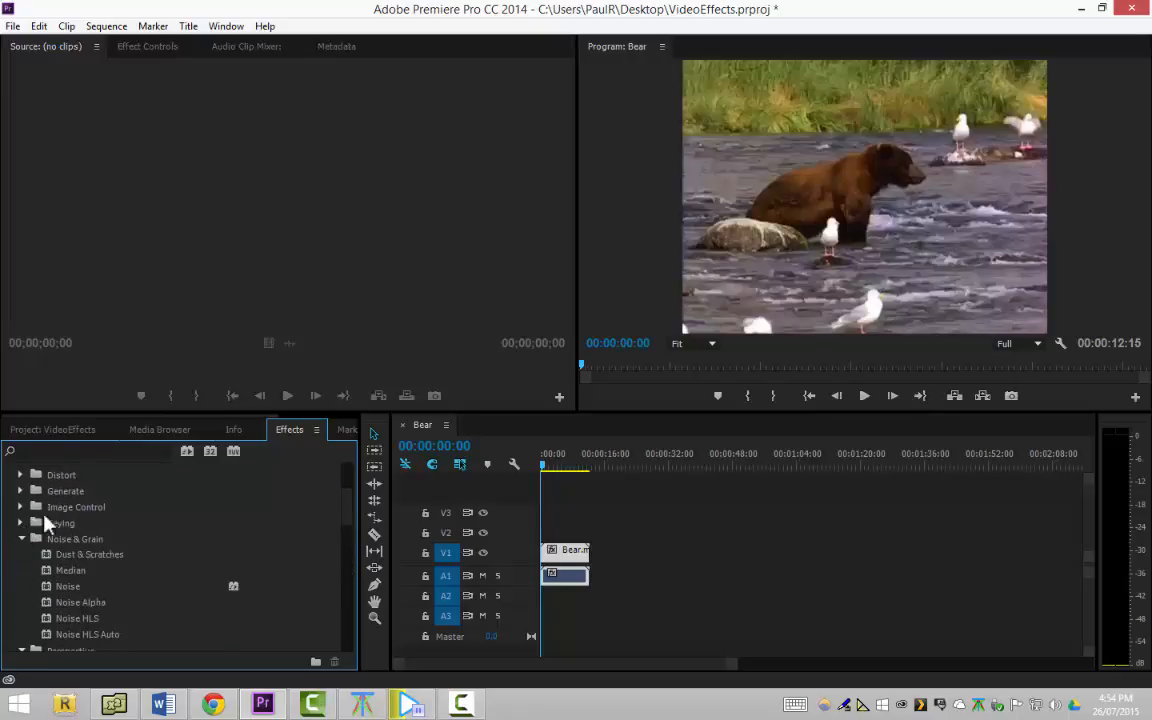
Expand the Blur & Sharpen and Color Correction categories and examine the effects they contain
{"action": "left_click_drag", "start_coordinate": [345, 518], "coordinate": [350, 485]}
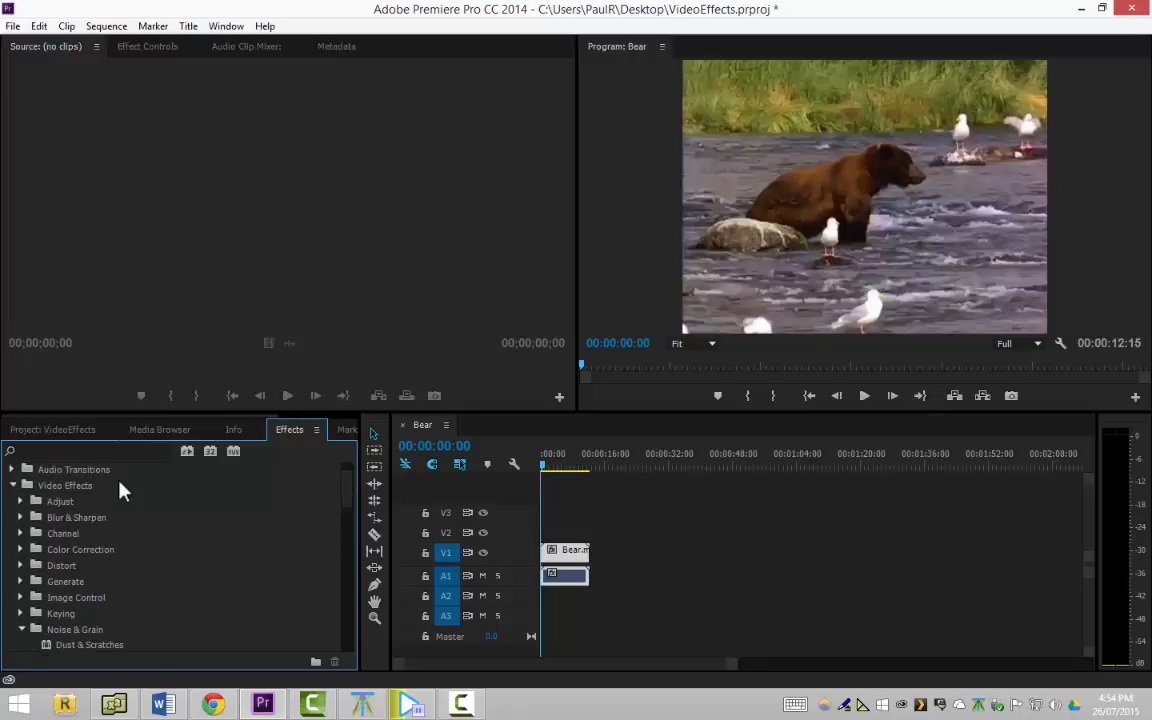
{"action": "left_click", "coordinate": [21, 517]}
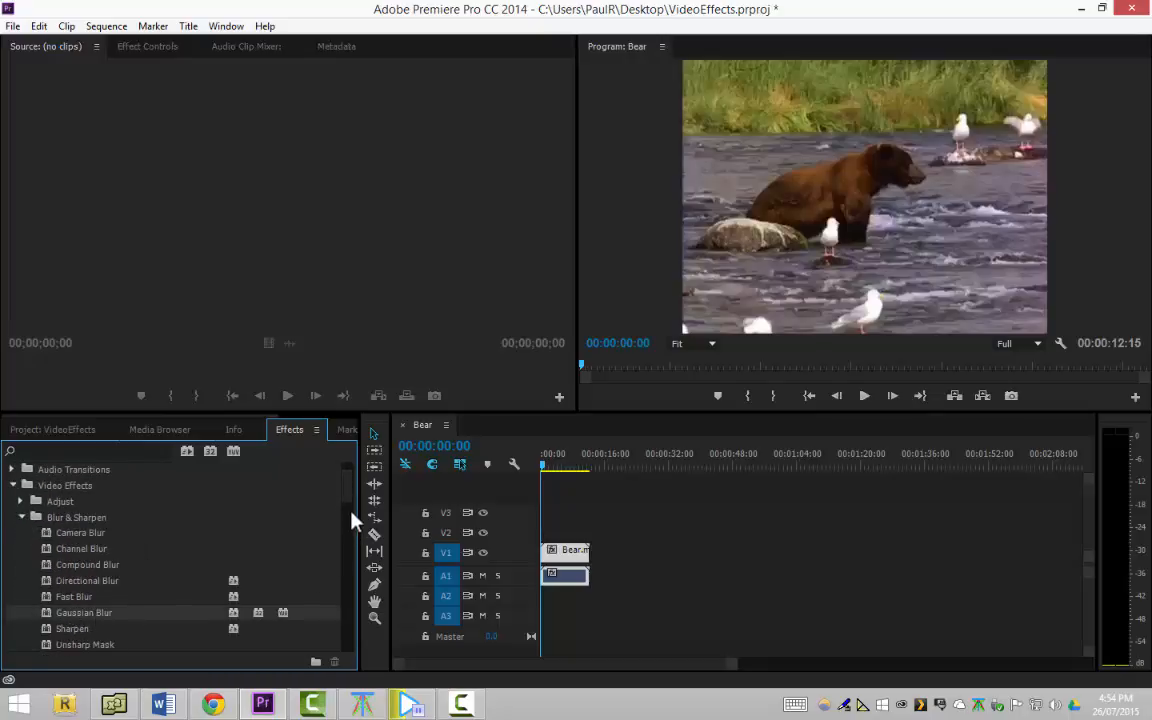
{"action": "left_click_drag", "start_coordinate": [351, 493], "coordinate": [330, 511]}
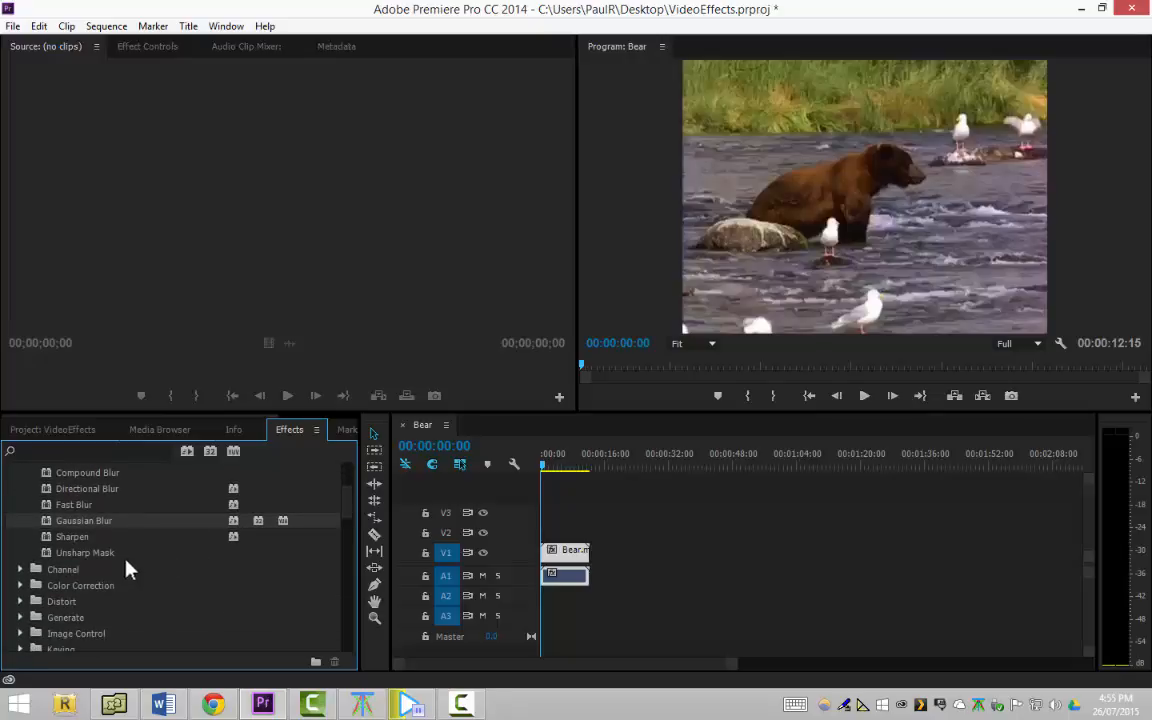
{"action": "left_click", "coordinate": [22, 586]}
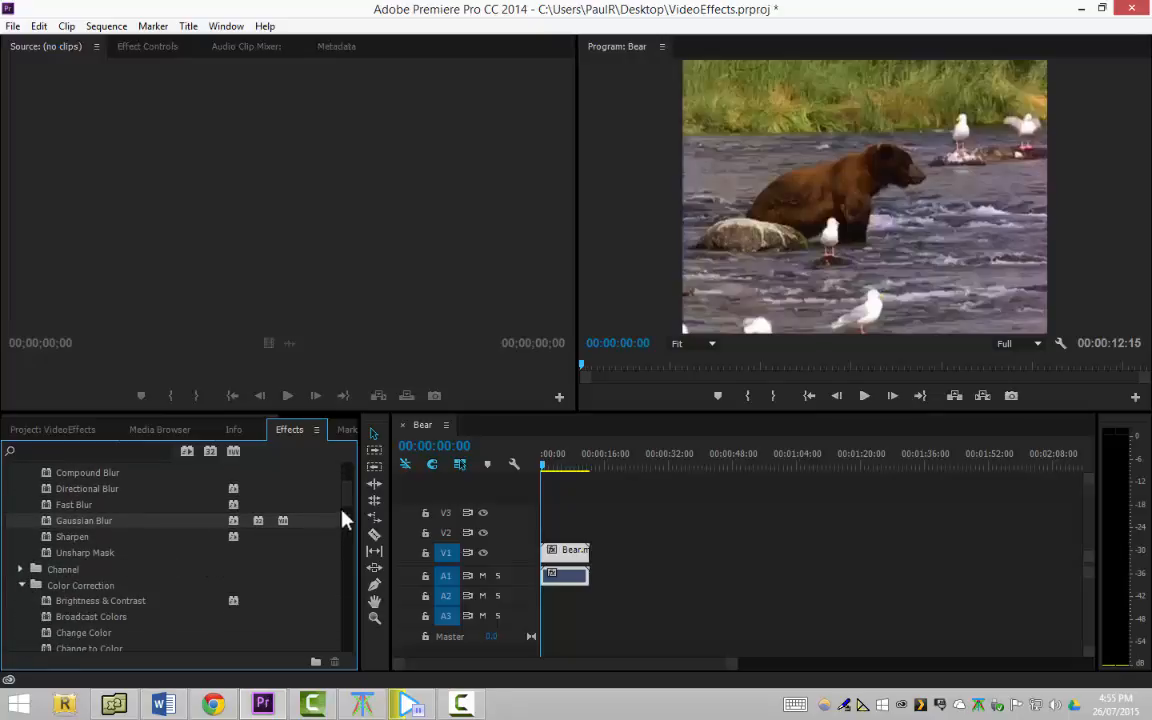
{"action": "scroll", "coordinate": [350, 497], "scroll_direction": "up", "scroll_amount": 5}
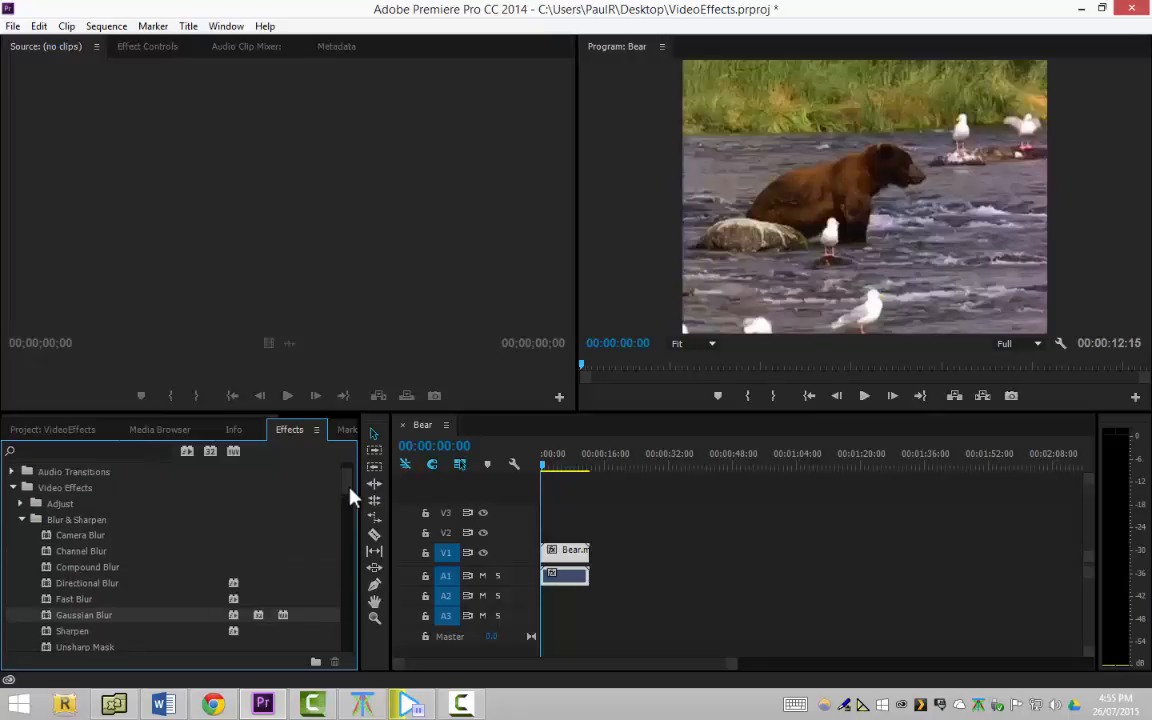
Expand the Image Control category and select its Black & White effect
{"action": "left_click_drag", "start_coordinate": [350, 497], "coordinate": [334, 560]}
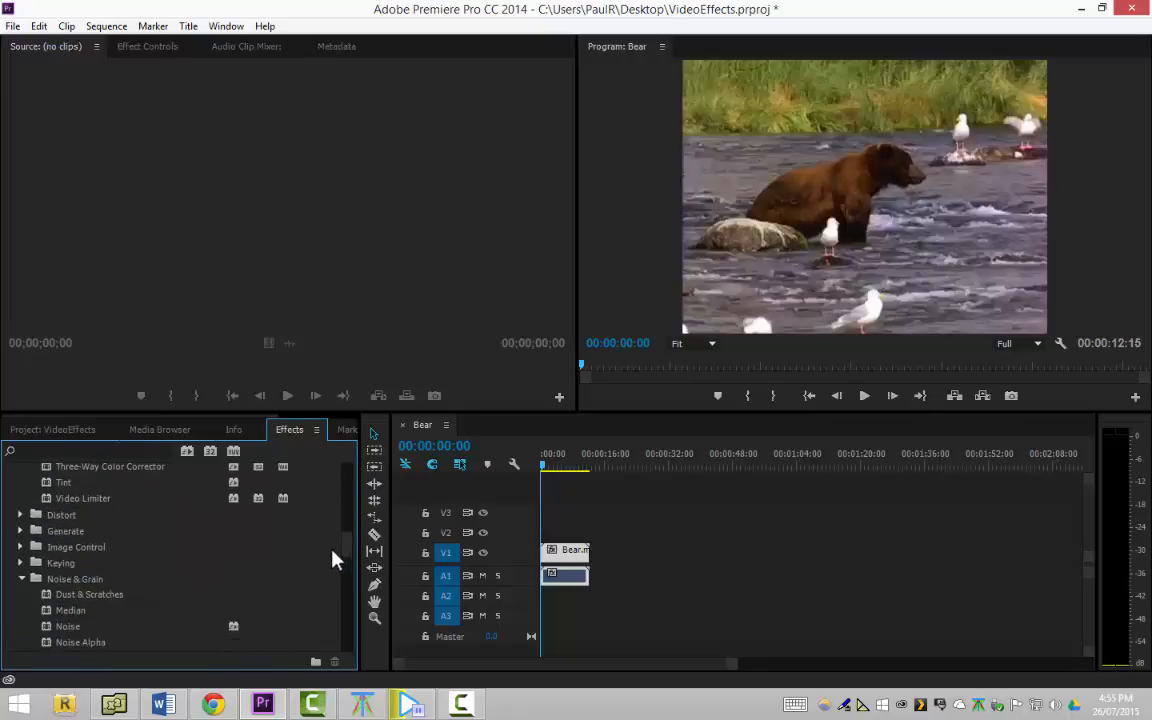
{"action": "left_click", "coordinate": [22, 547]}
{"action": "left_click", "coordinate": [96, 566]}
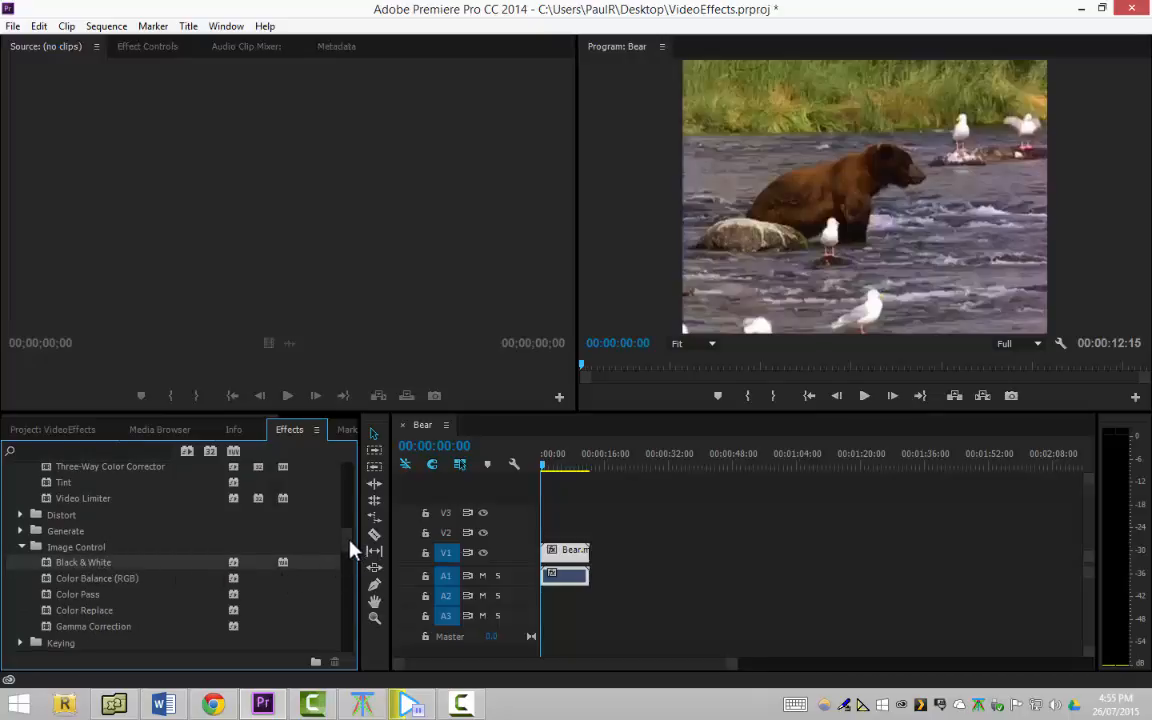
Expand the Keying category, select Color Key and examine the remaining keying effects down to Ultra Key
{"action": "scroll", "coordinate": [350, 550], "scroll_direction": "down", "scroll_amount": 3}
{"action": "left_click", "coordinate": [21, 545]}
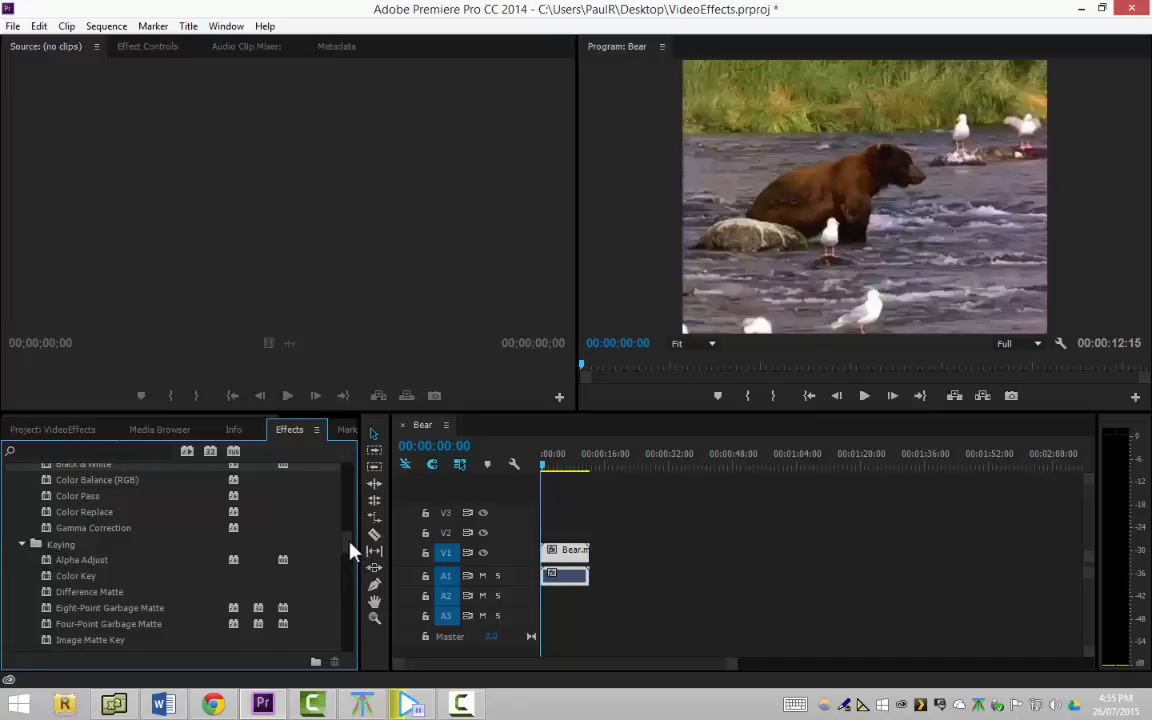
{"action": "scroll", "coordinate": [350, 548], "scroll_direction": "down", "scroll_amount": 2}
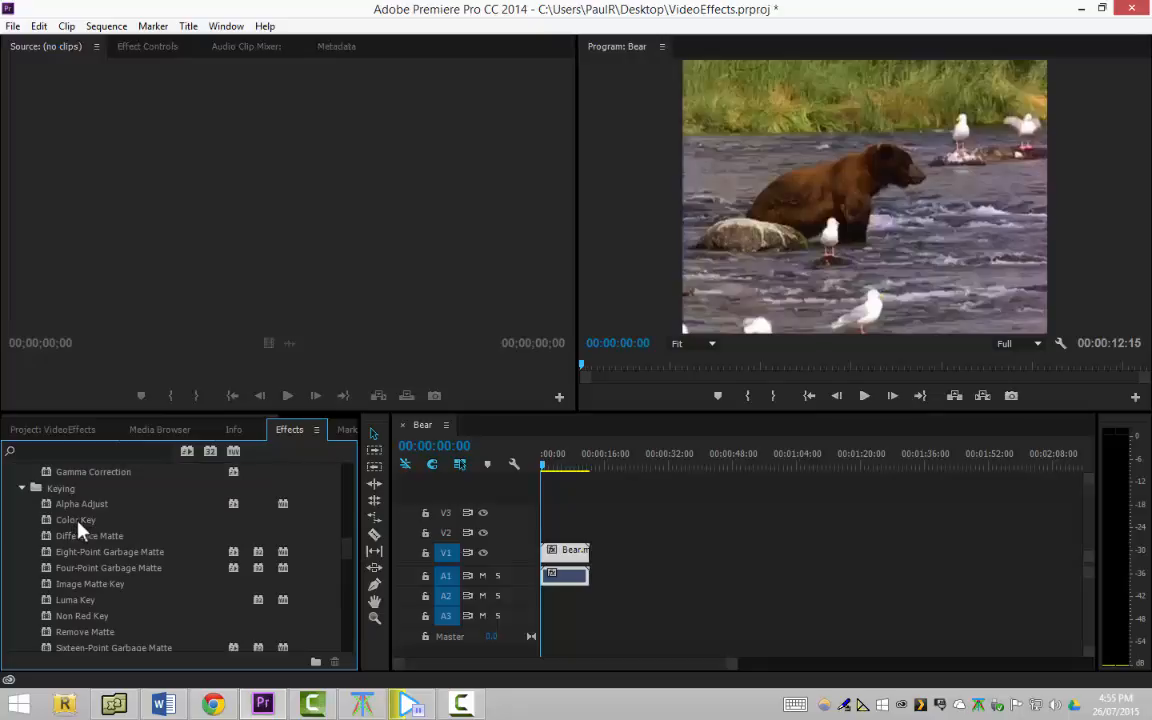
{"action": "left_click", "coordinate": [70, 520]}
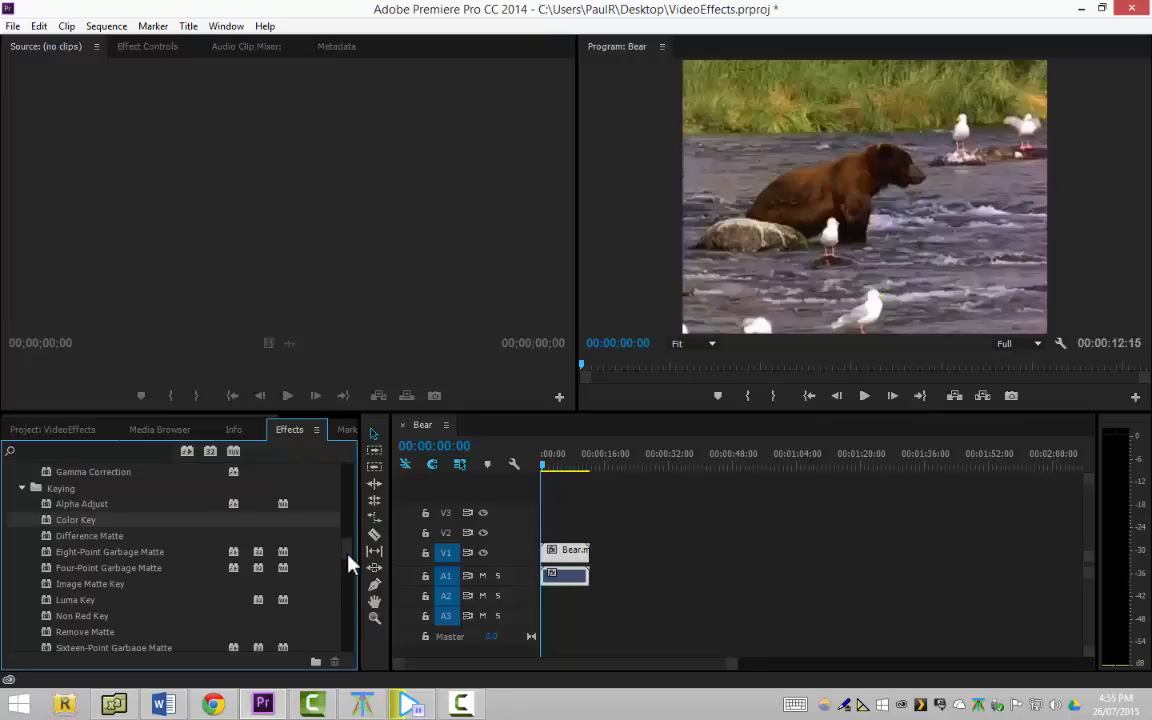
{"action": "scroll", "coordinate": [350, 565], "scroll_direction": "down", "scroll_amount": 3}
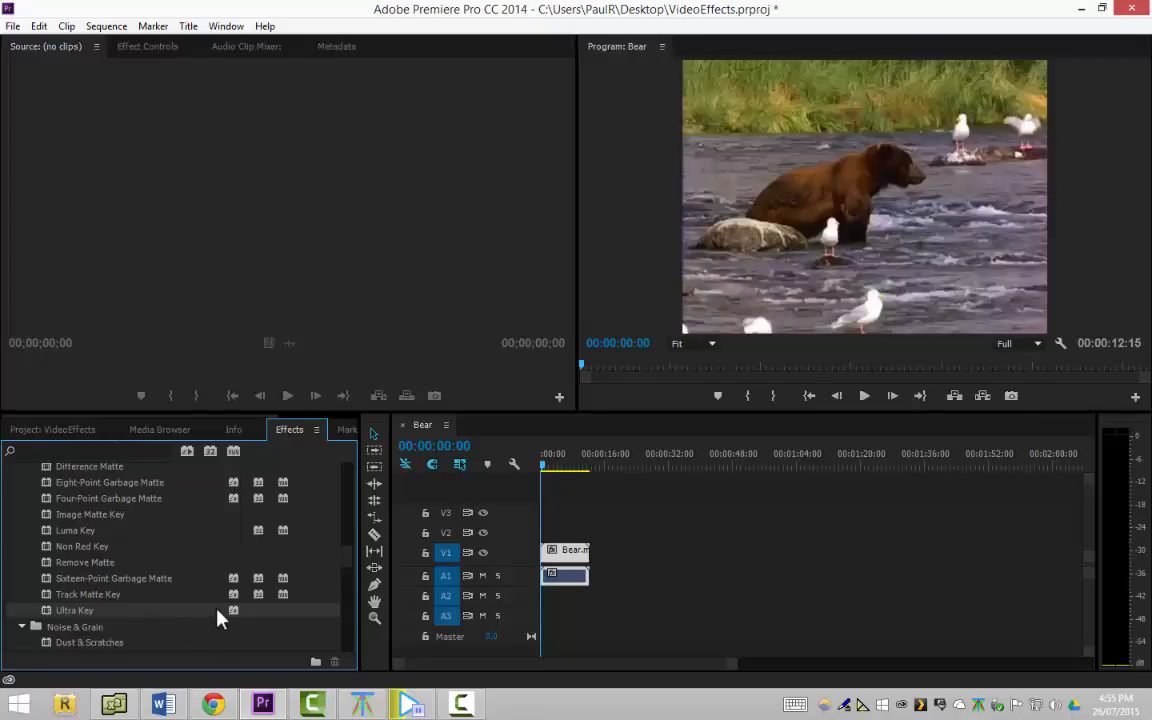
Expand the Adjust category of the video effects and examine its effects from Auto Color to Shadow/Highlight
{"action": "left_click_drag", "start_coordinate": [348, 562], "coordinate": [324, 467]}
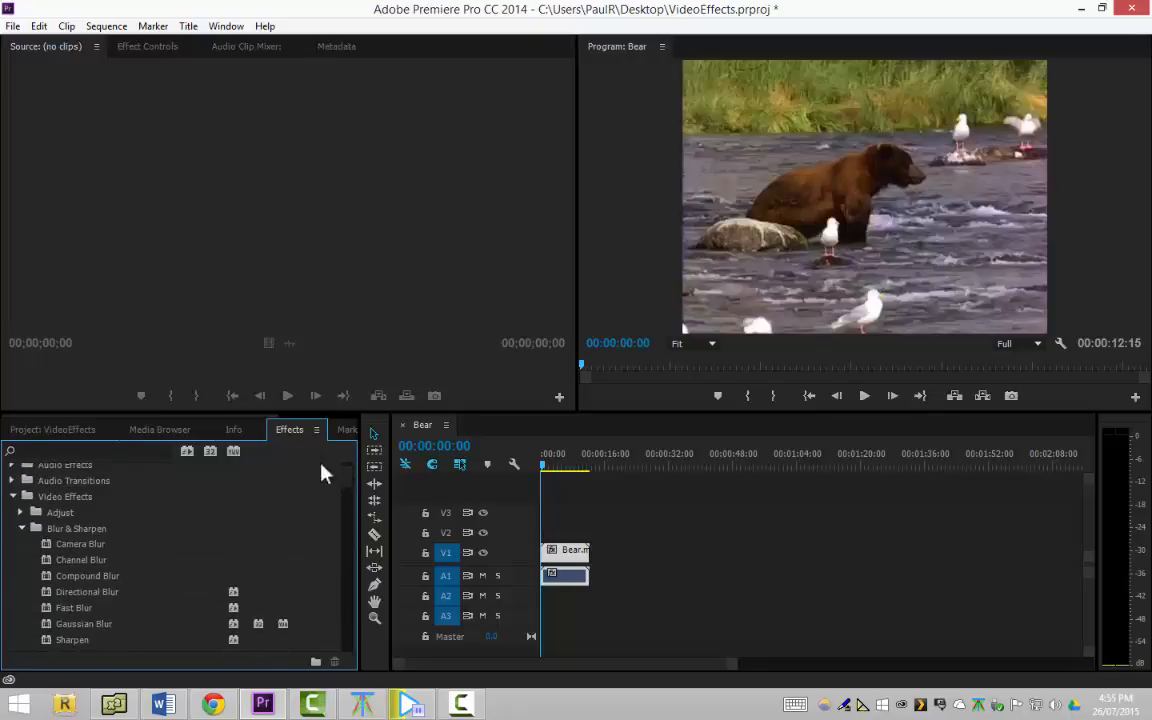
{"action": "left_click", "coordinate": [22, 512]}
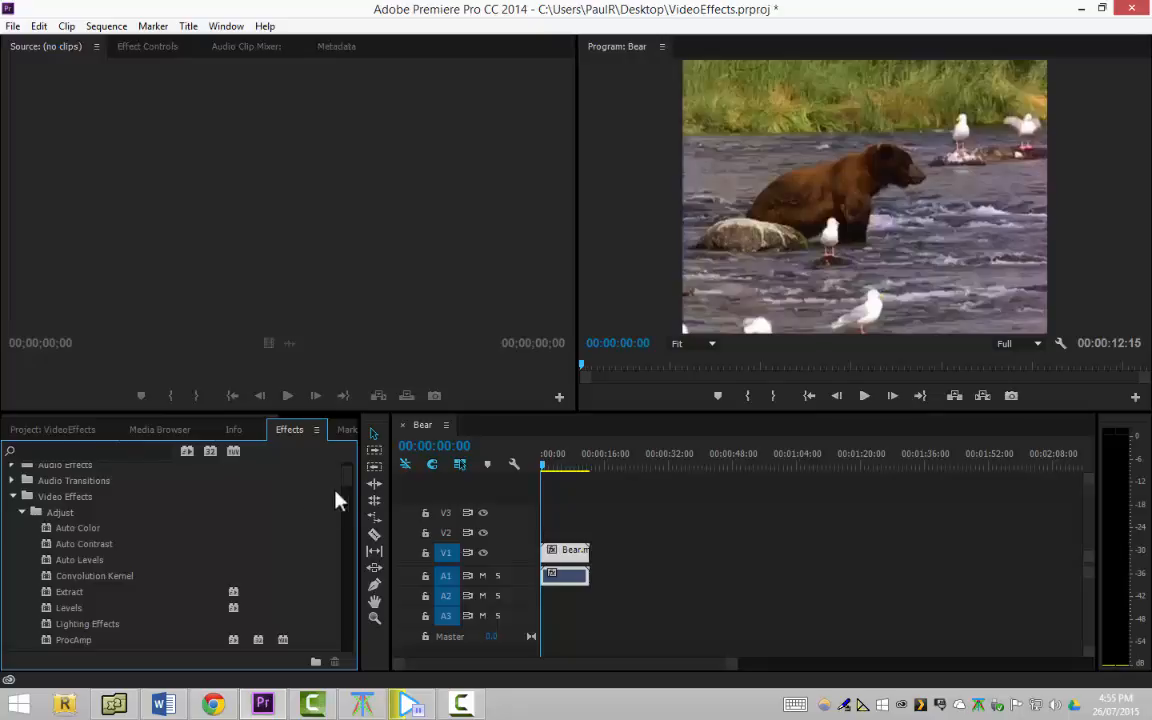
{"action": "scroll", "coordinate": [343, 490], "scroll_direction": "down", "scroll_amount": 2}
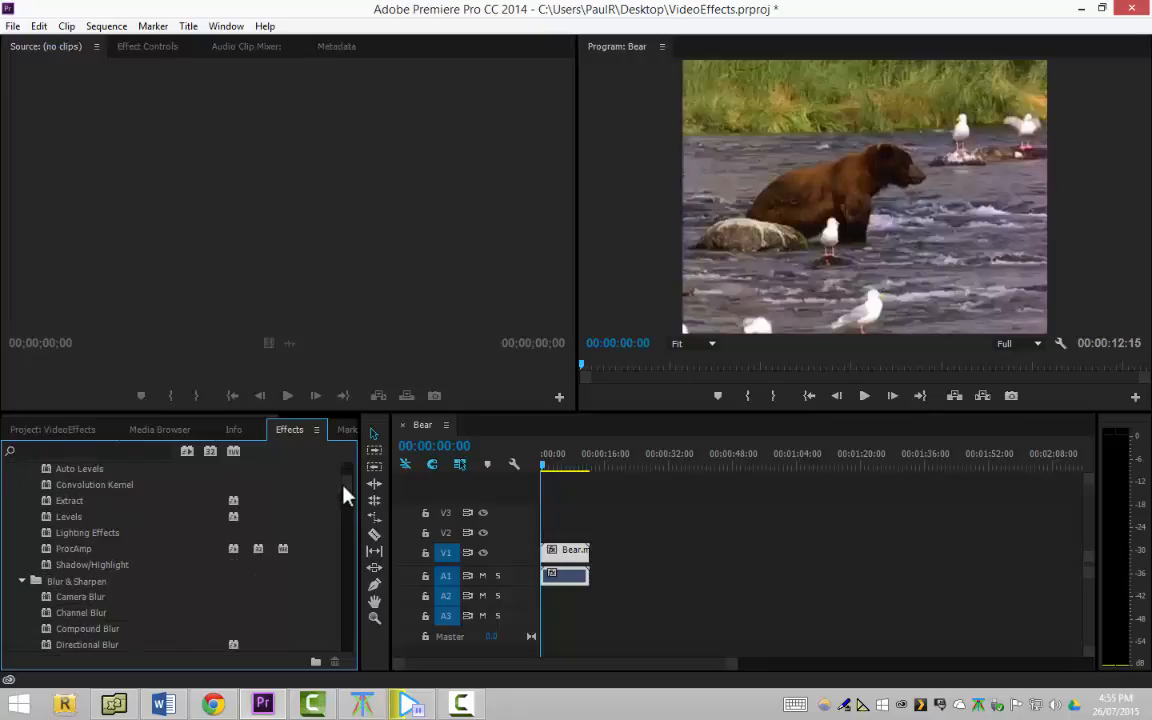
{"action": "scroll", "coordinate": [343, 493], "scroll_direction": "up", "scroll_amount": 1}
{"action": "scroll", "coordinate": [343, 486], "scroll_direction": "down", "scroll_amount": 2}
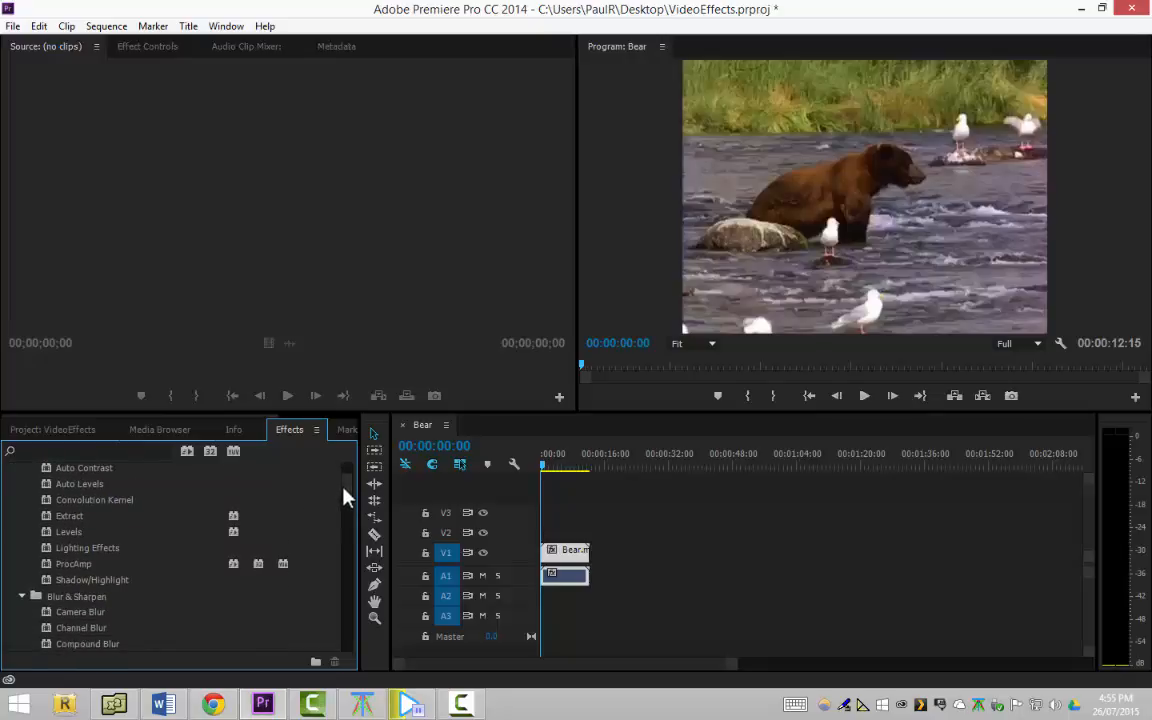
{"action": "scroll", "coordinate": [340, 503], "scroll_direction": "up", "scroll_amount": 1}
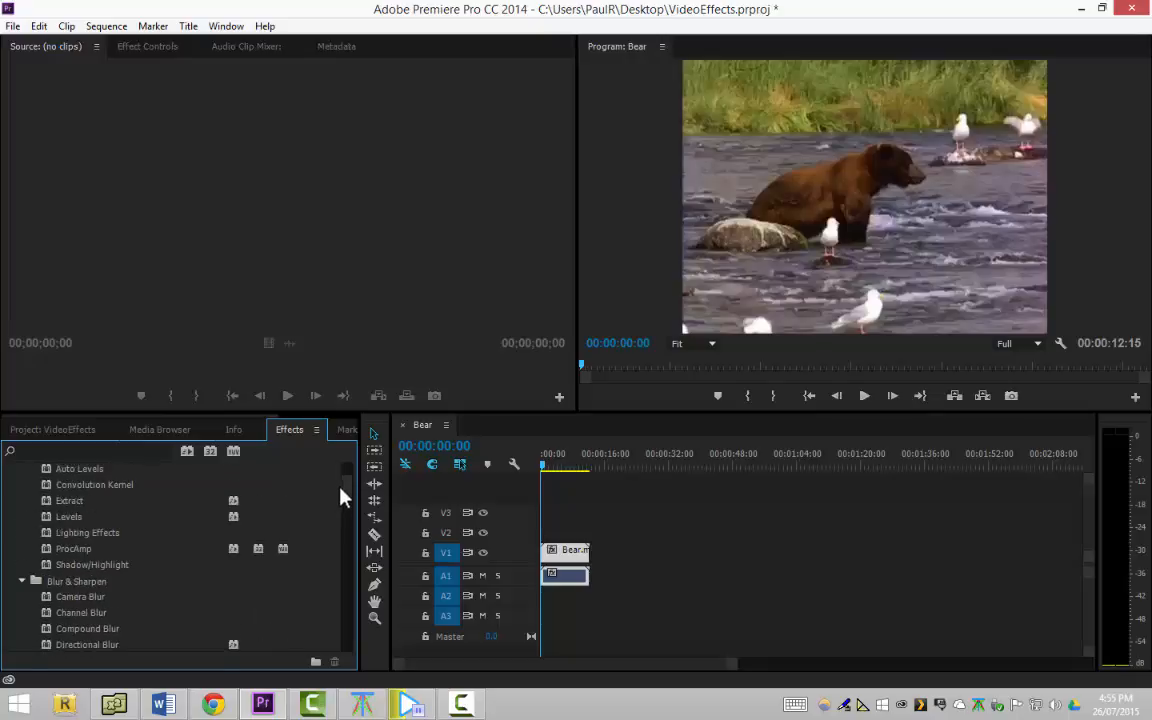
Expand the Channel category and examine its effects from Arithmetic to Solid Composite
{"action": "scroll", "coordinate": [340, 503], "scroll_direction": "down", "scroll_amount": 2}
{"action": "scroll", "coordinate": [340, 505], "scroll_direction": "down", "scroll_amount": 2}
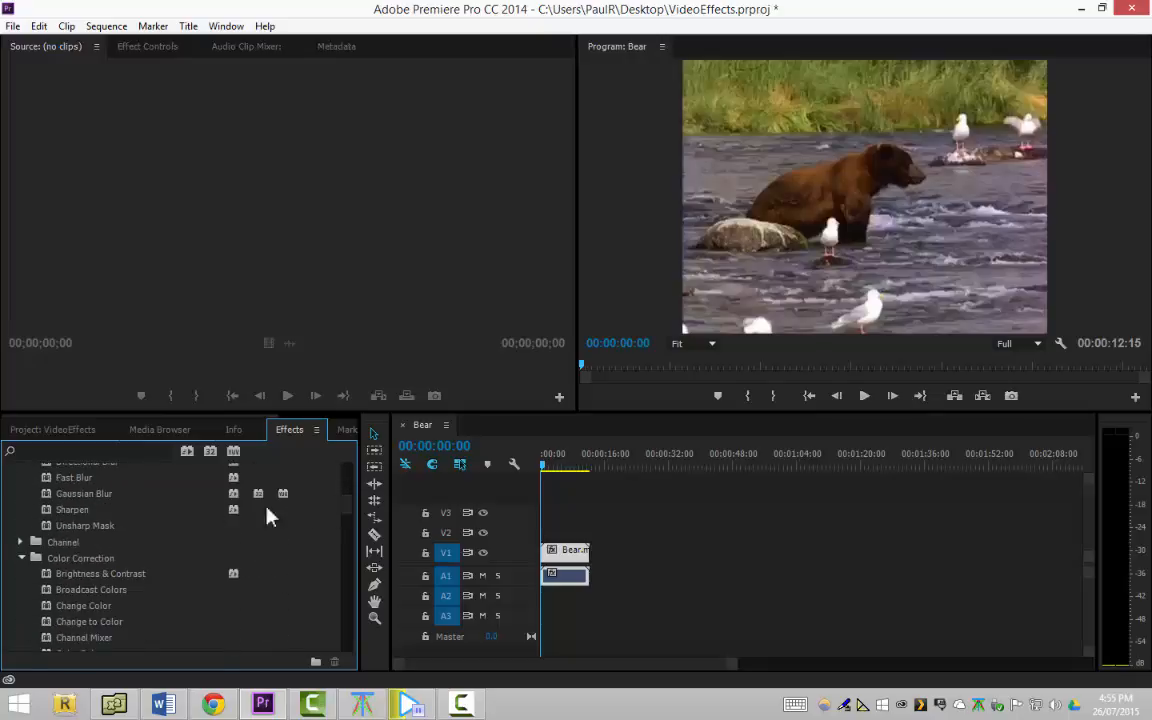
{"action": "left_click", "coordinate": [22, 542]}
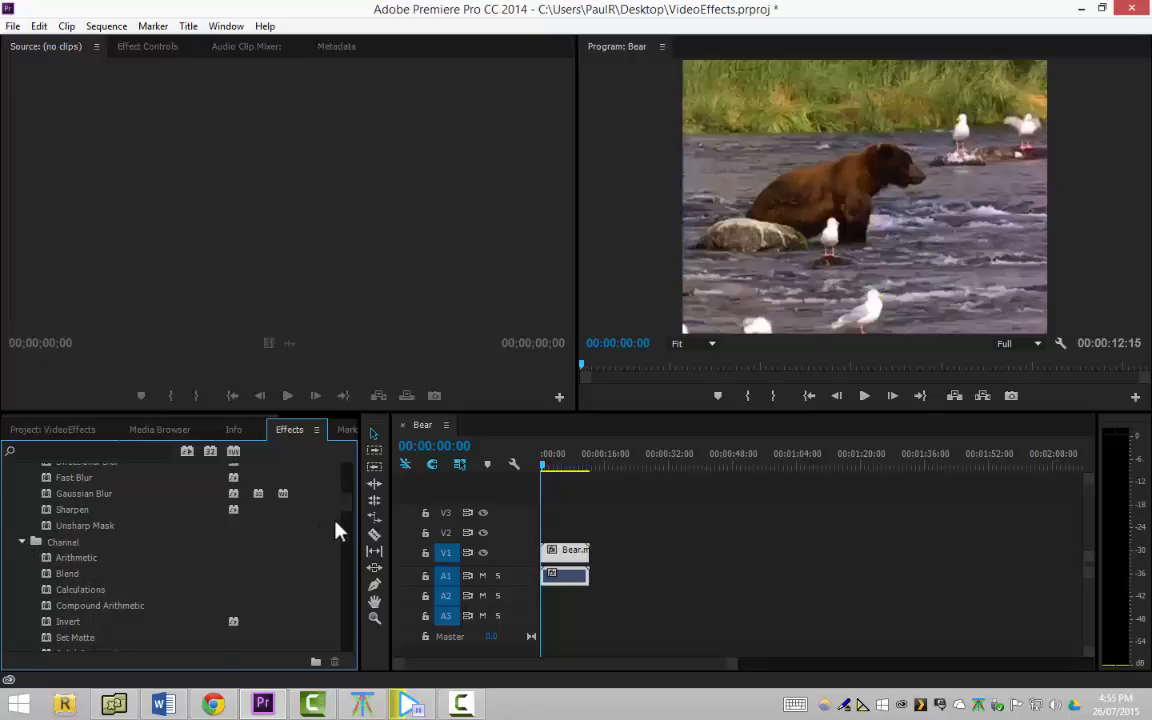
{"action": "scroll", "coordinate": [346, 510], "scroll_direction": "down", "scroll_amount": 1}
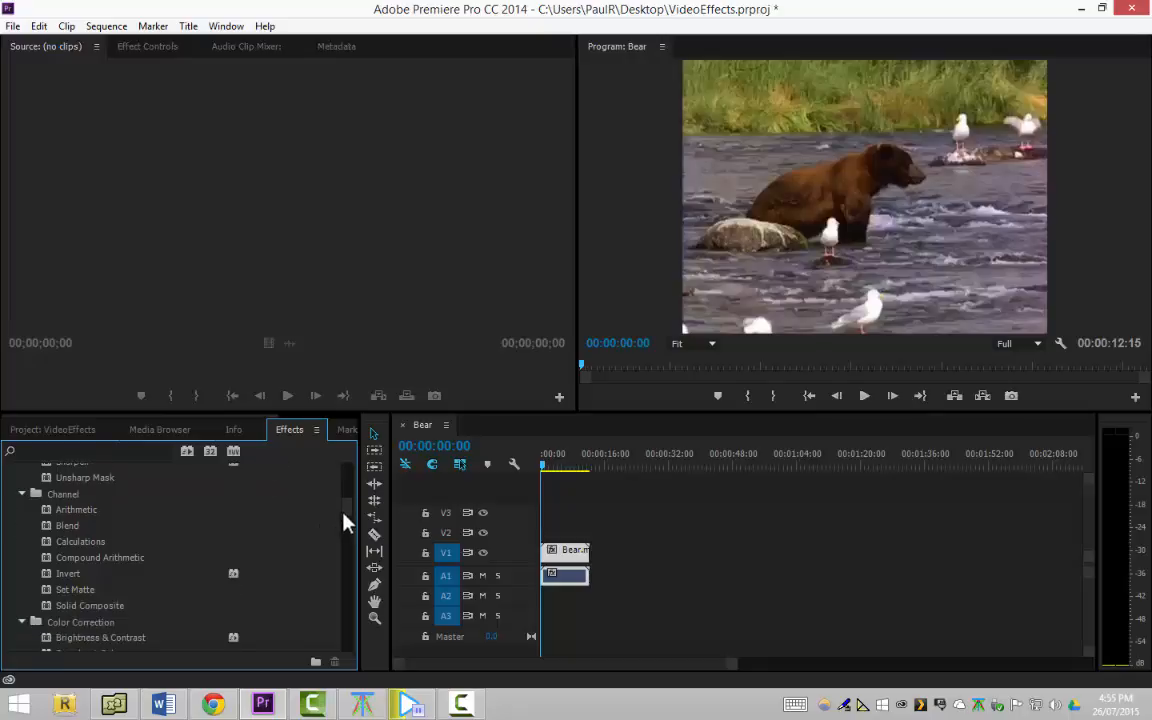
{"action": "scroll", "coordinate": [344, 520], "scroll_direction": "down", "scroll_amount": 2}
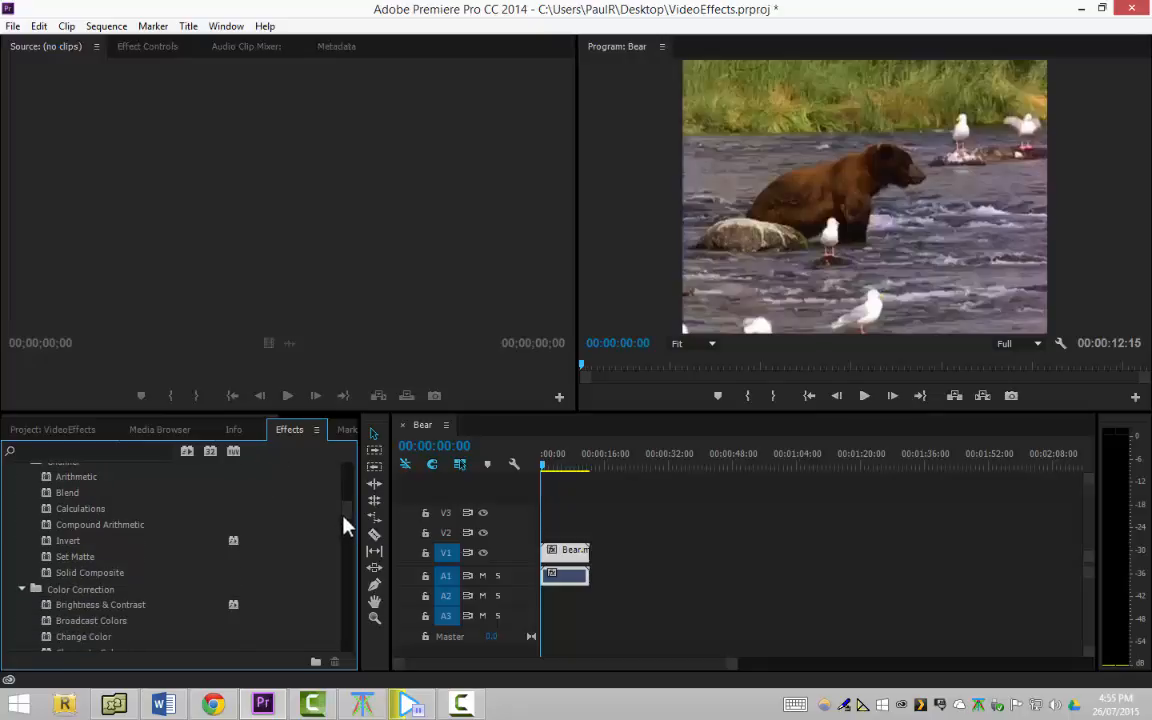
Expand the Distort category, examine its effects and select Warp Stabilizer
{"action": "scroll", "coordinate": [342, 536], "scroll_direction": "down", "scroll_amount": 4}
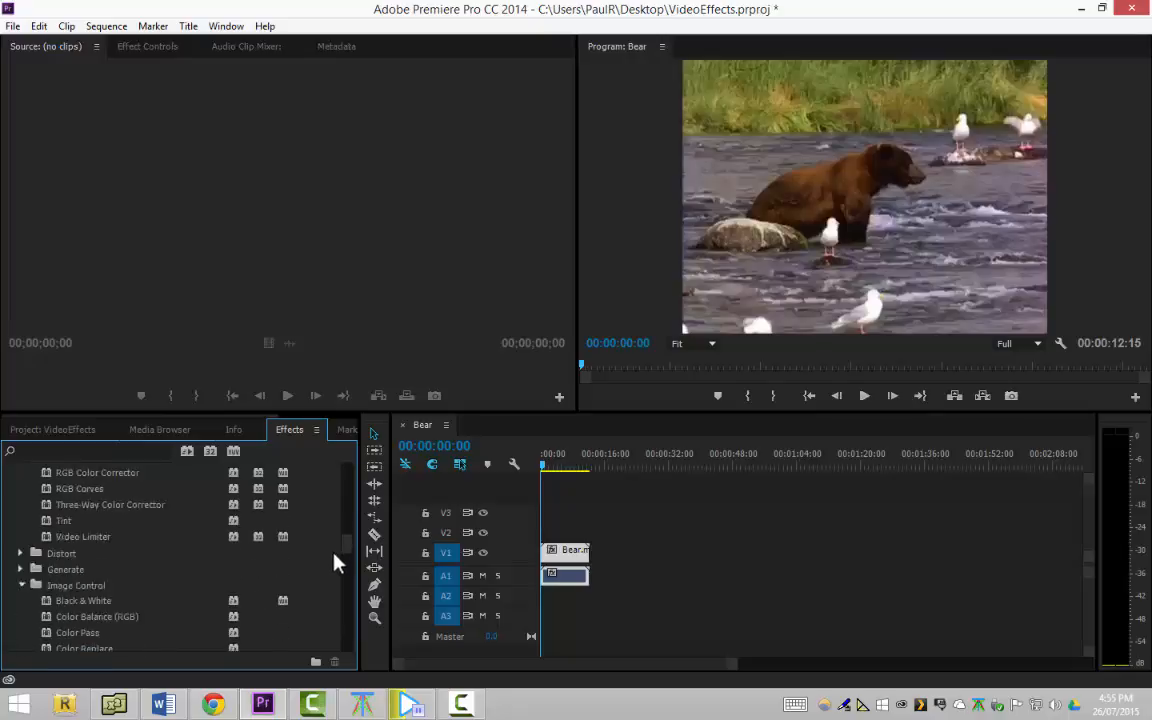
{"action": "left_click", "coordinate": [22, 521]}
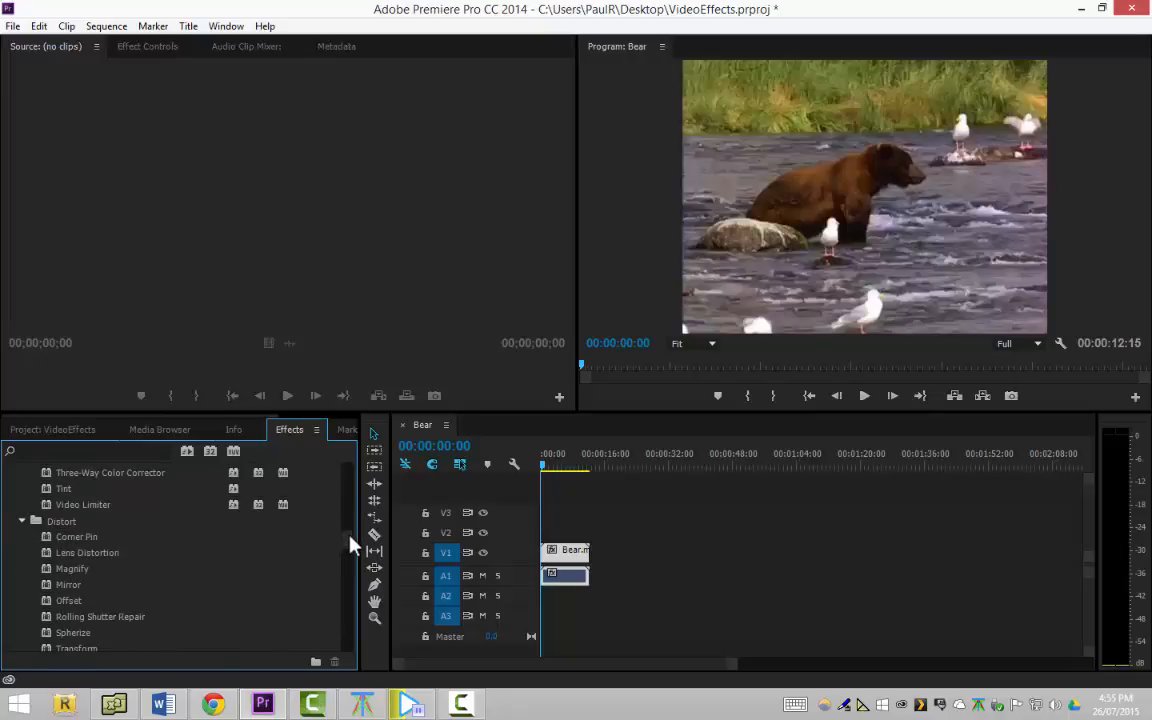
{"action": "scroll", "coordinate": [350, 540], "scroll_direction": "down", "scroll_amount": 1}
{"action": "scroll", "coordinate": [348, 540], "scroll_direction": "down", "scroll_amount": 1}
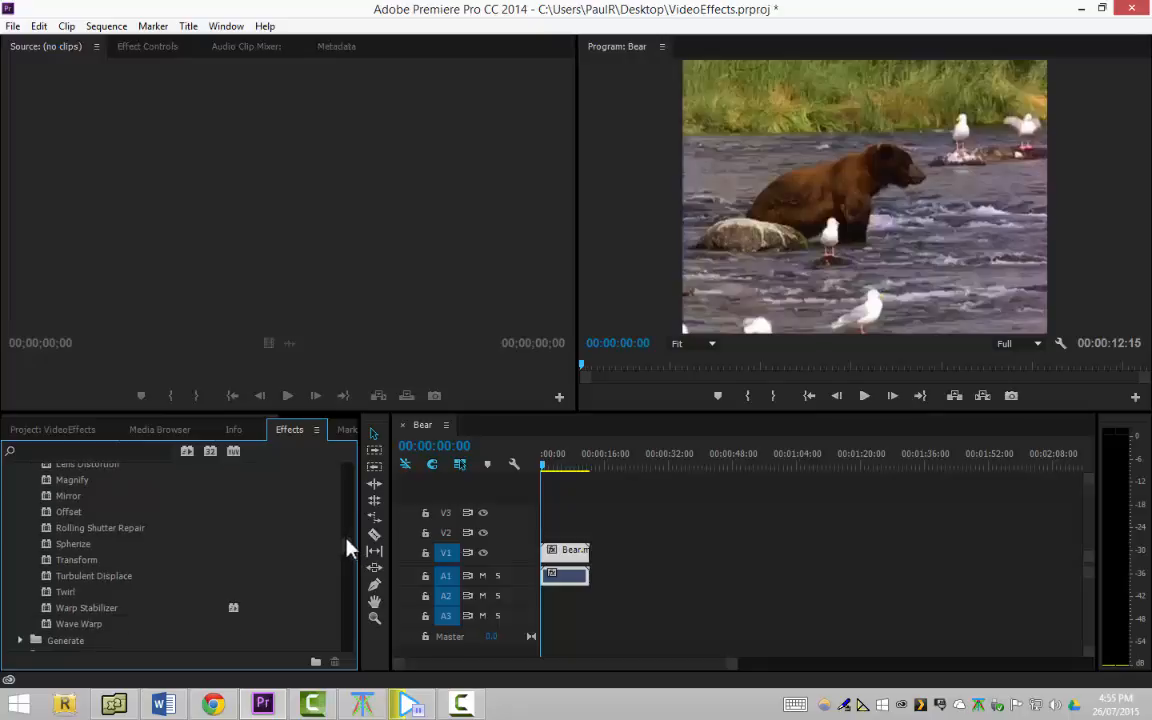
{"action": "left_click", "coordinate": [204, 613]}
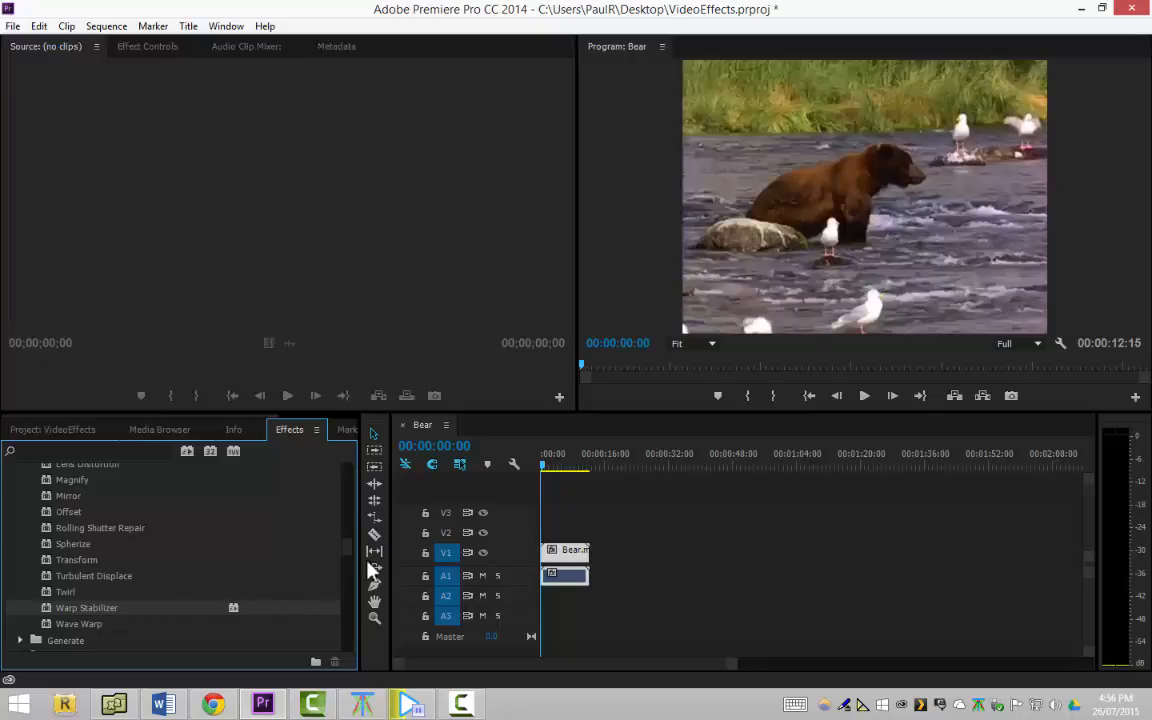
Expand the Generate category and apply its Lens Flare effect to the Bear clip on V1
{"action": "left_click_drag", "start_coordinate": [350, 555], "coordinate": [342, 603]}
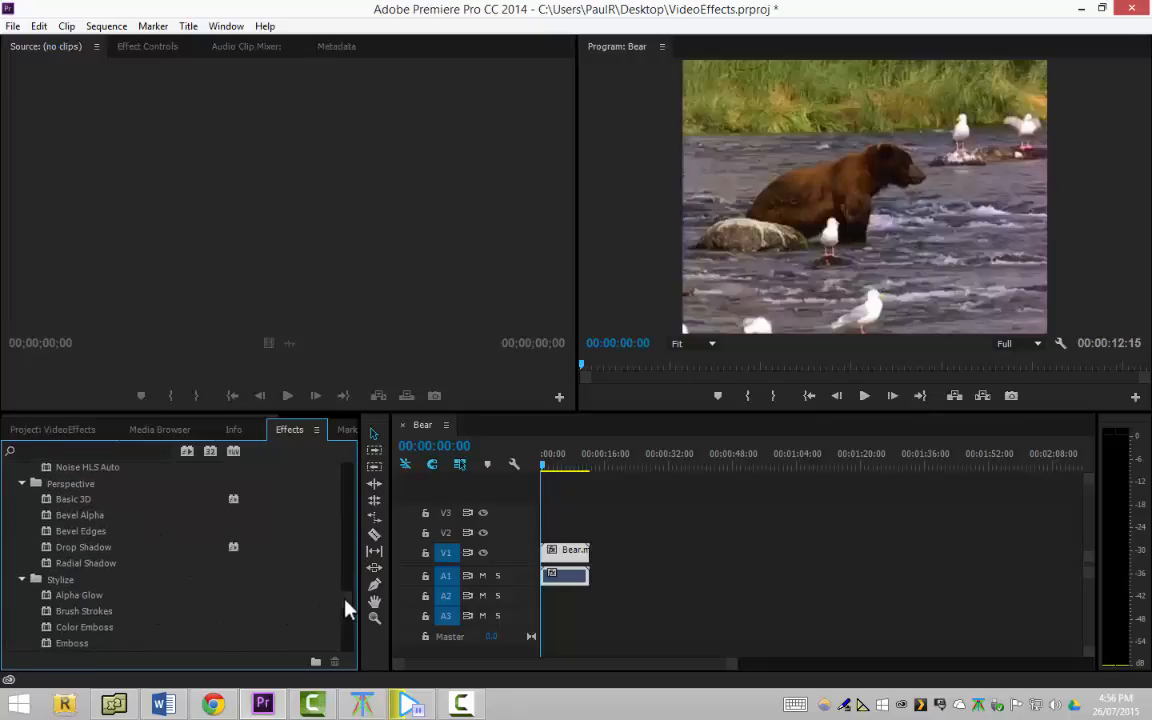
{"action": "left_click_drag", "start_coordinate": [344, 607], "coordinate": [344, 561]}
{"action": "left_click", "coordinate": [22, 622]}
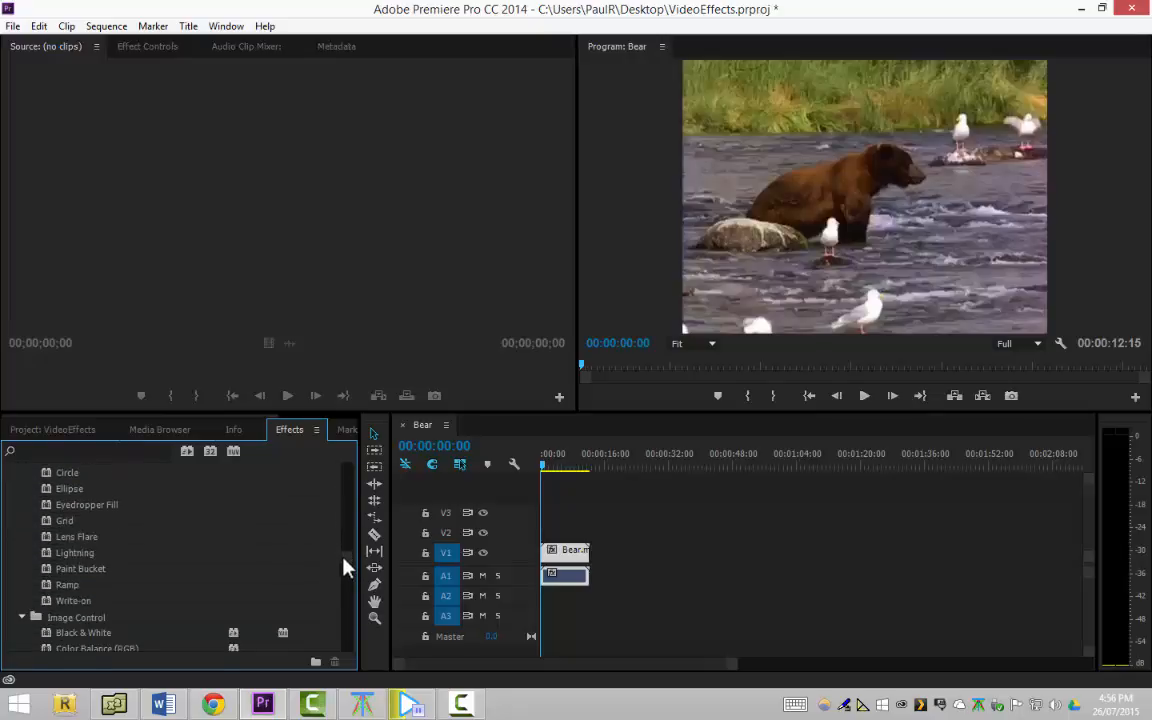
{"action": "double_click", "coordinate": [116, 537]}
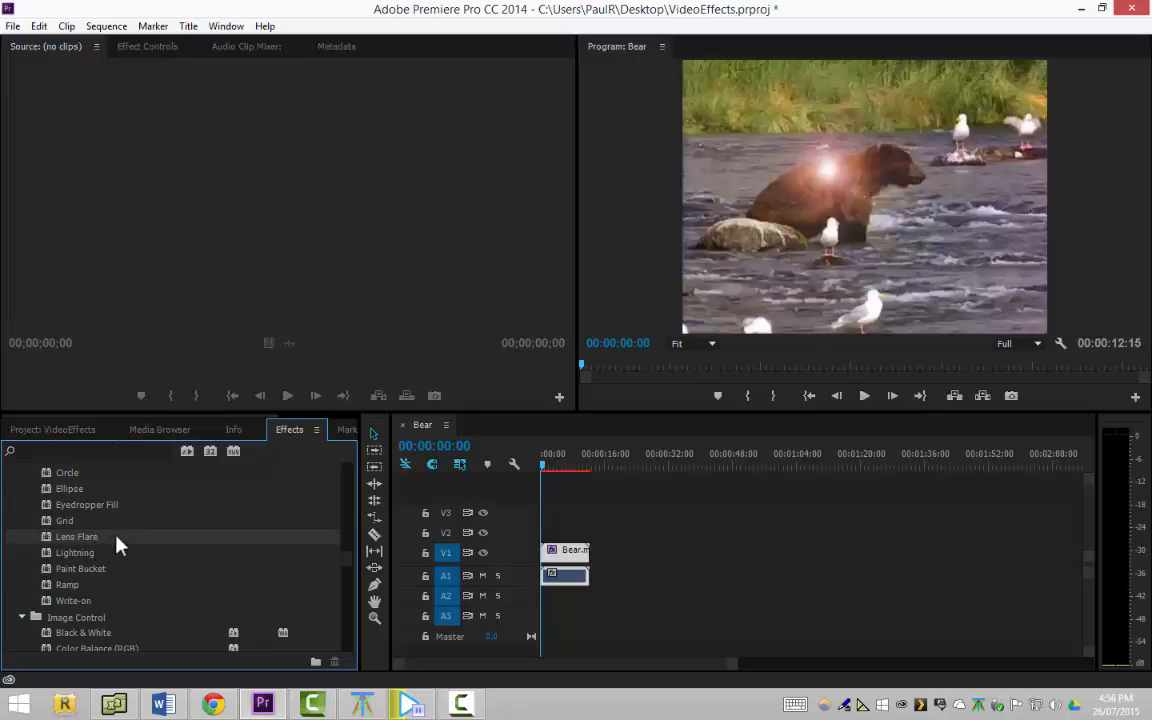
{"action": "left_click", "coordinate": [834, 169]}
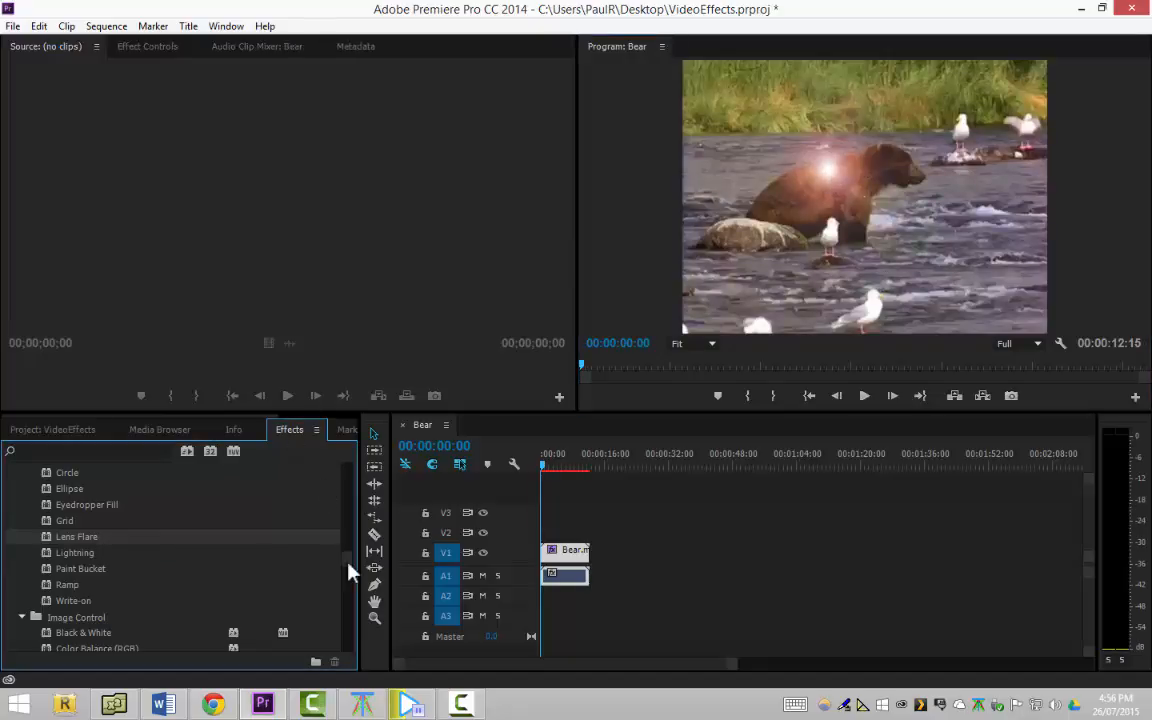
Return to the start of the effects list, then show the VideoEffects project's media items
{"action": "scroll", "coordinate": [348, 568], "scroll_direction": "up", "scroll_amount": 1}
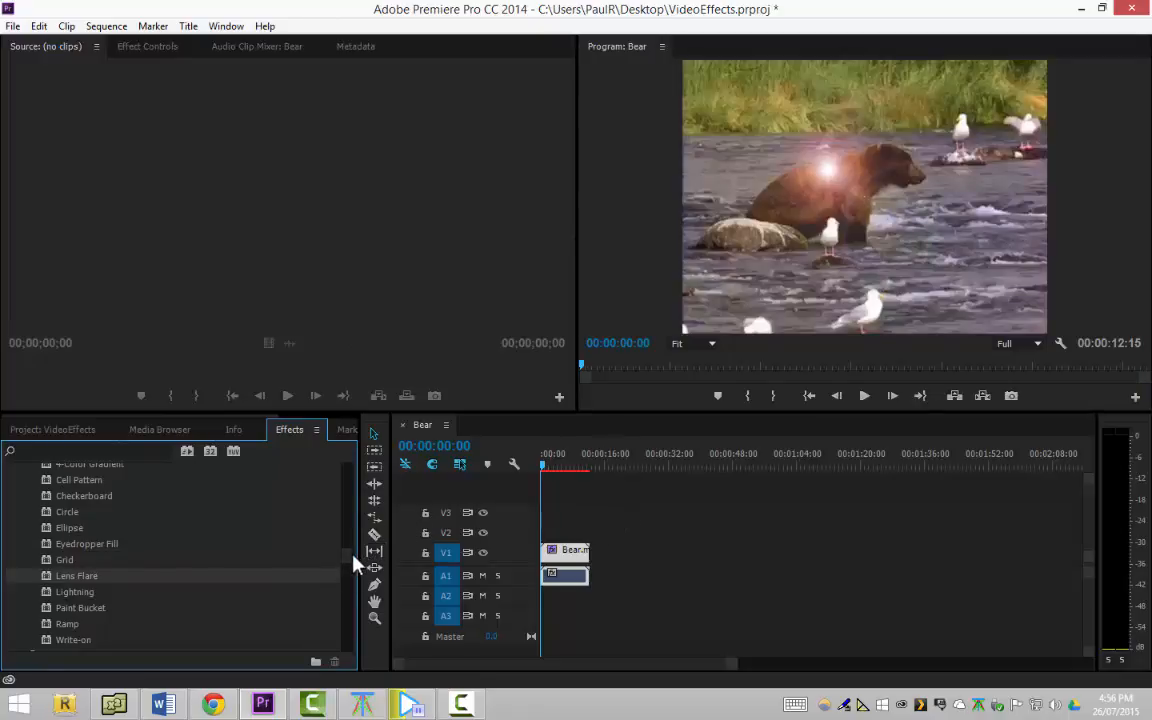
{"action": "scroll", "coordinate": [352, 558], "scroll_direction": "up", "scroll_amount": 5}
{"action": "scroll", "coordinate": [355, 548], "scroll_direction": "up", "scroll_amount": 5}
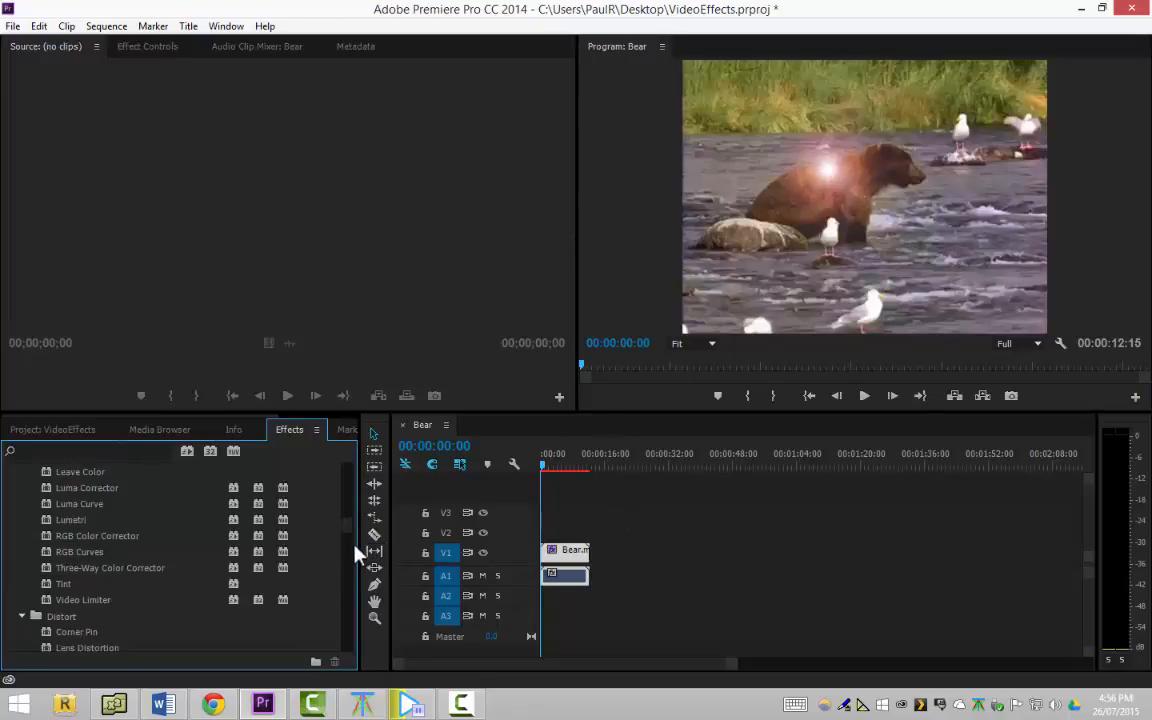
{"action": "scroll", "coordinate": [357, 512], "scroll_direction": "up", "scroll_amount": 15}
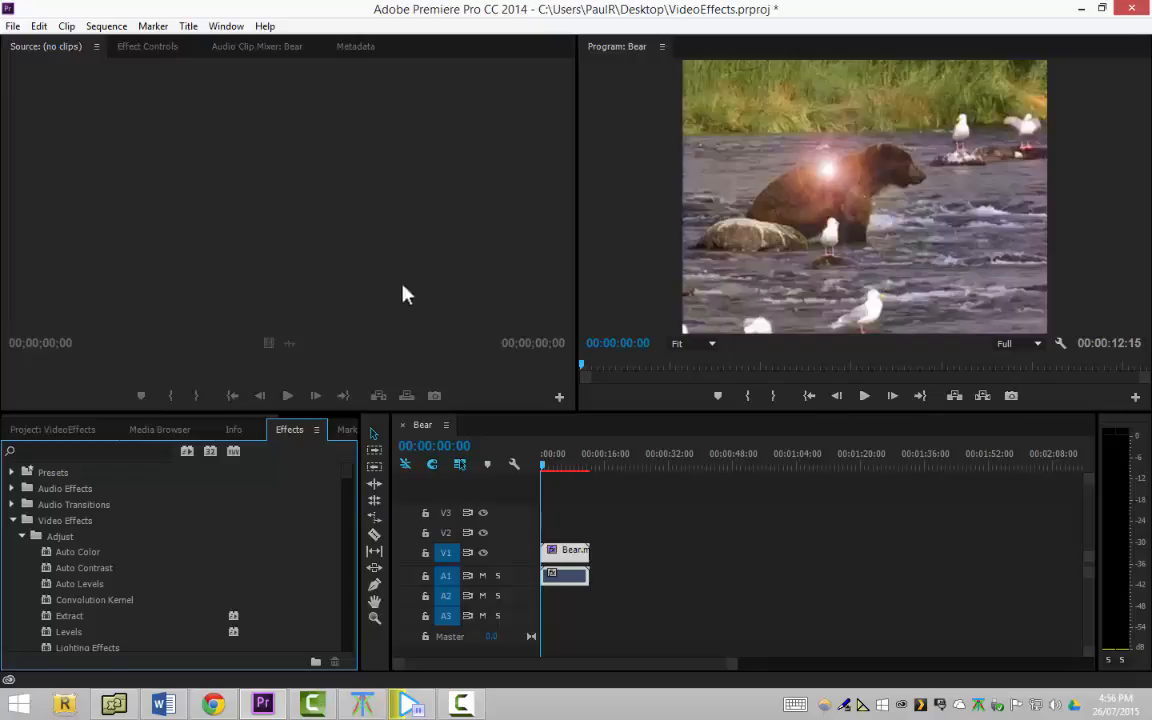
{"action": "left_click", "coordinate": [70, 118]}
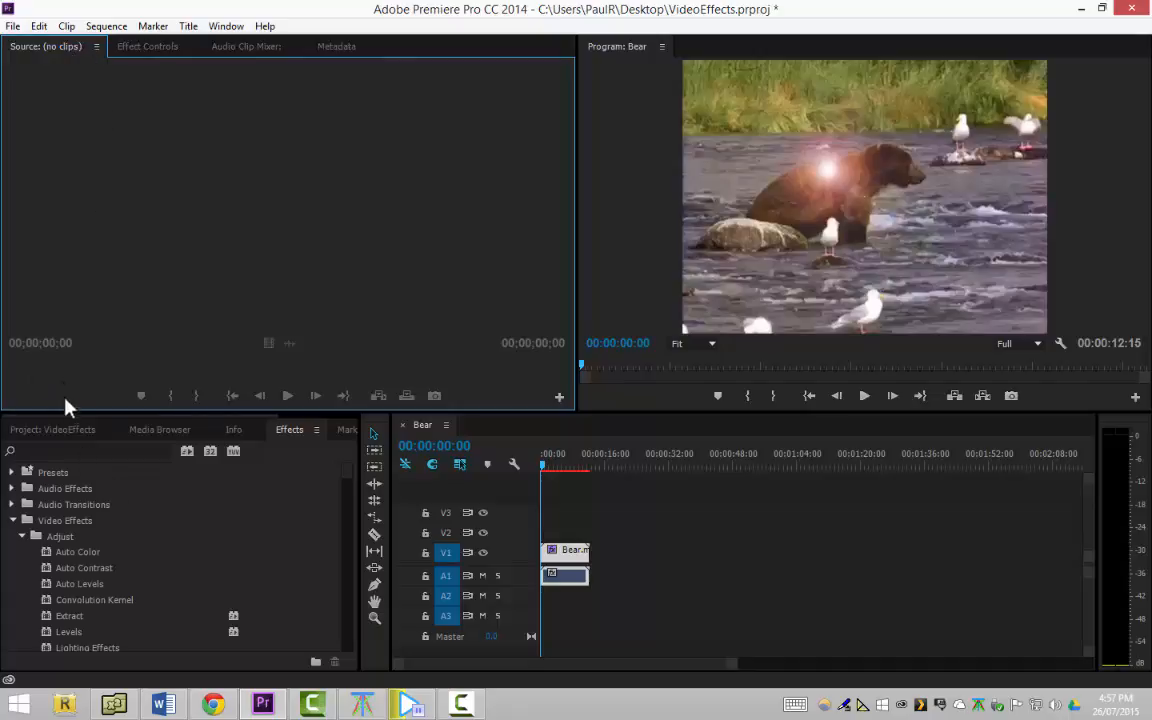
{"action": "left_click", "coordinate": [58, 430]}
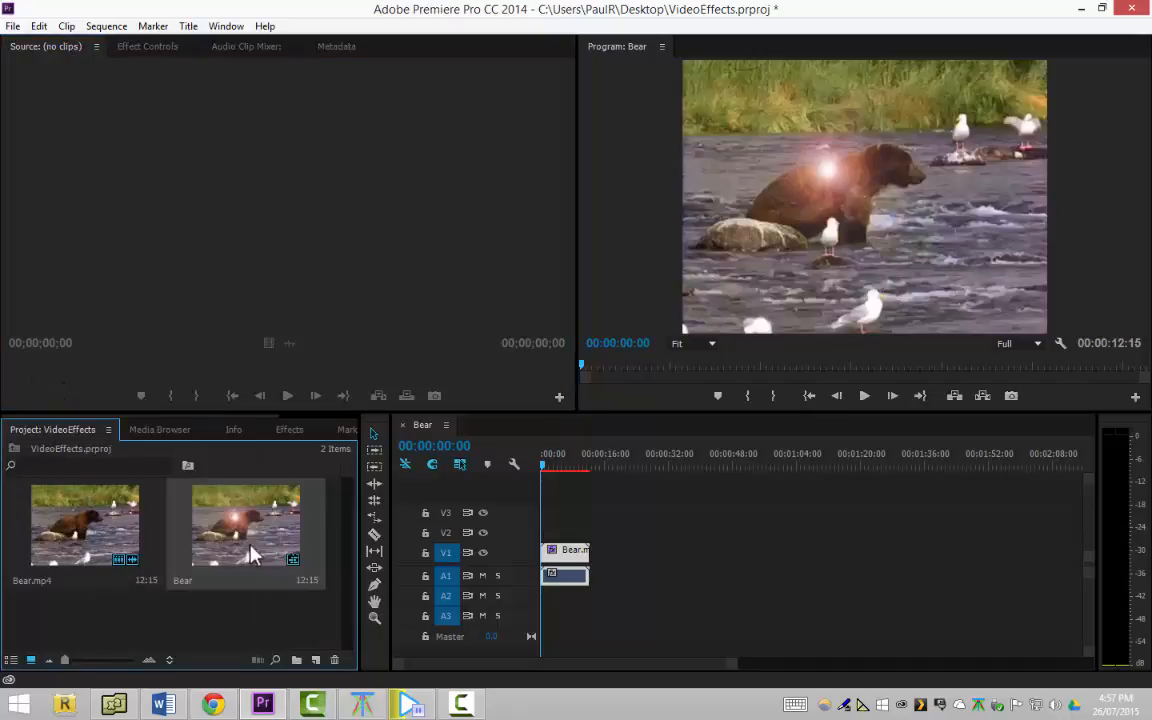
Open Bear.mp4 in the source monitor, then show the effect controls of the Bear clip on V1
{"action": "left_click", "coordinate": [133, 522]}
{"action": "double_click", "coordinate": [133, 522]}
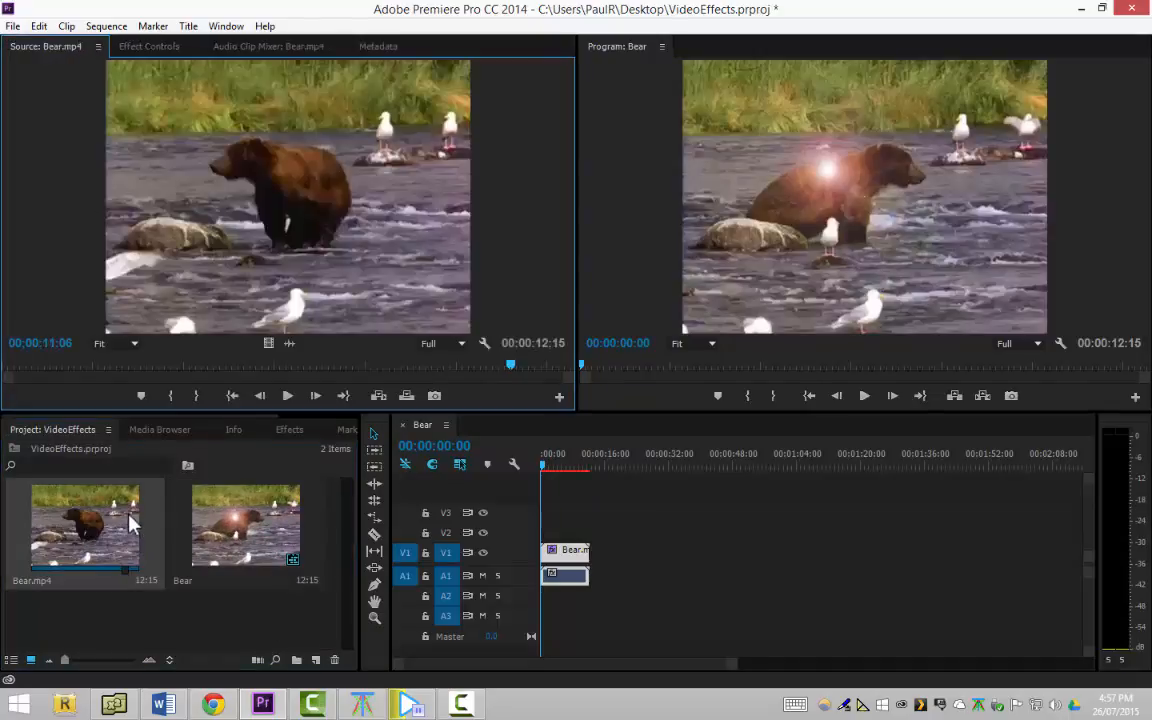
{"action": "left_click", "coordinate": [146, 47]}
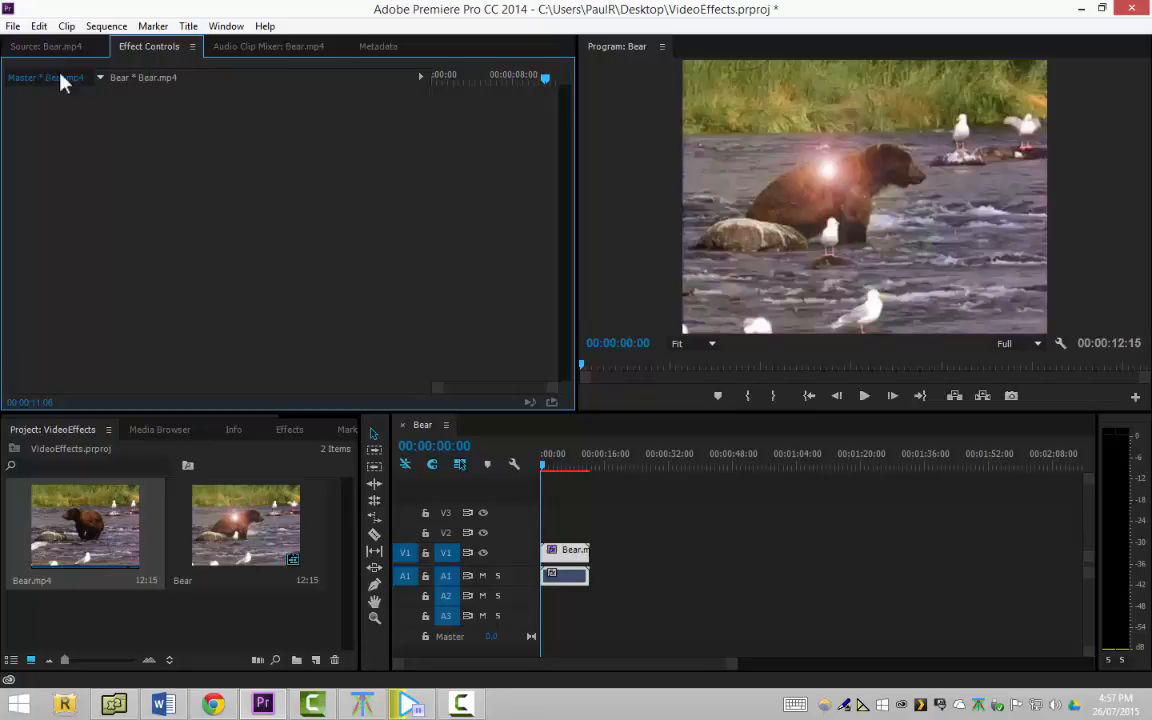
{"action": "left_click", "coordinate": [567, 556]}
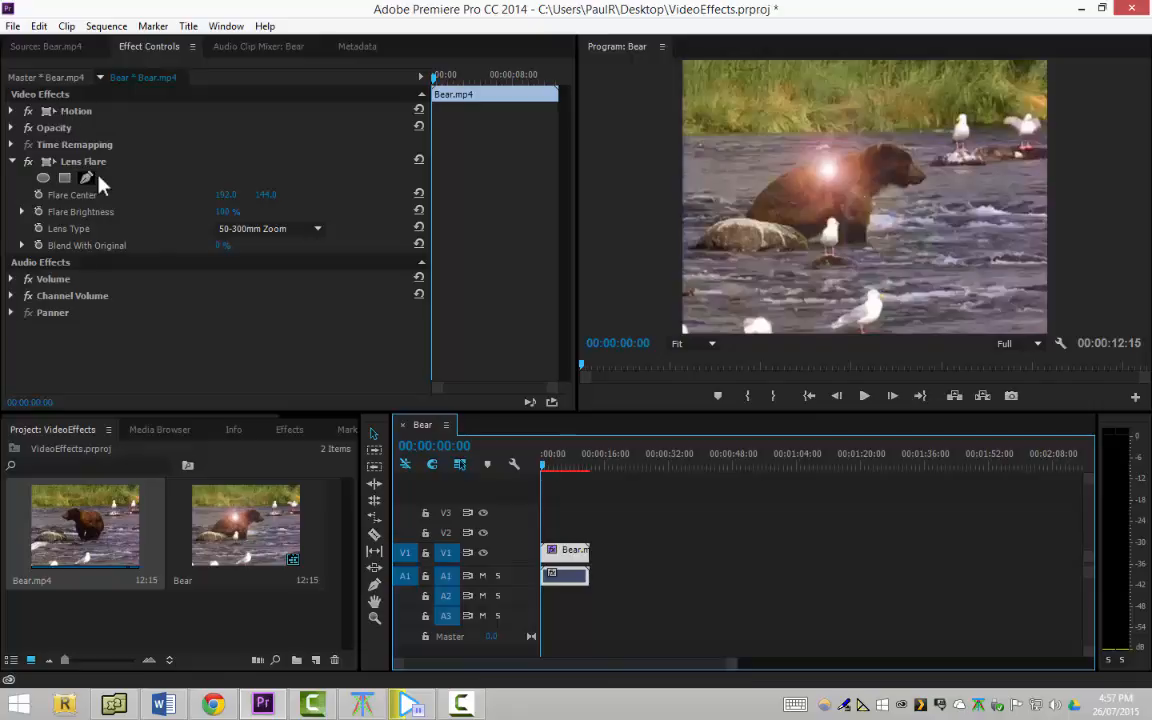
Examine the Lens Flare effect's settings on the Bear clip and leave them collapsed
{"action": "left_click", "coordinate": [12, 162]}
{"action": "left_click", "coordinate": [12, 162]}
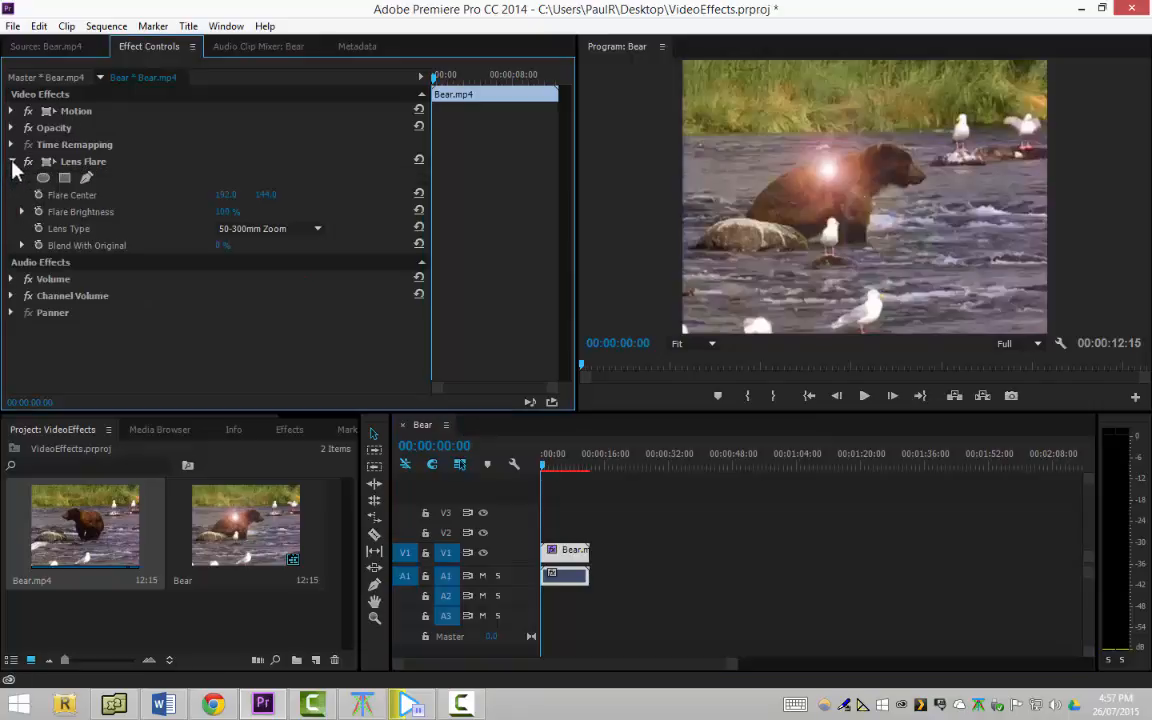
{"action": "left_click", "coordinate": [12, 162]}
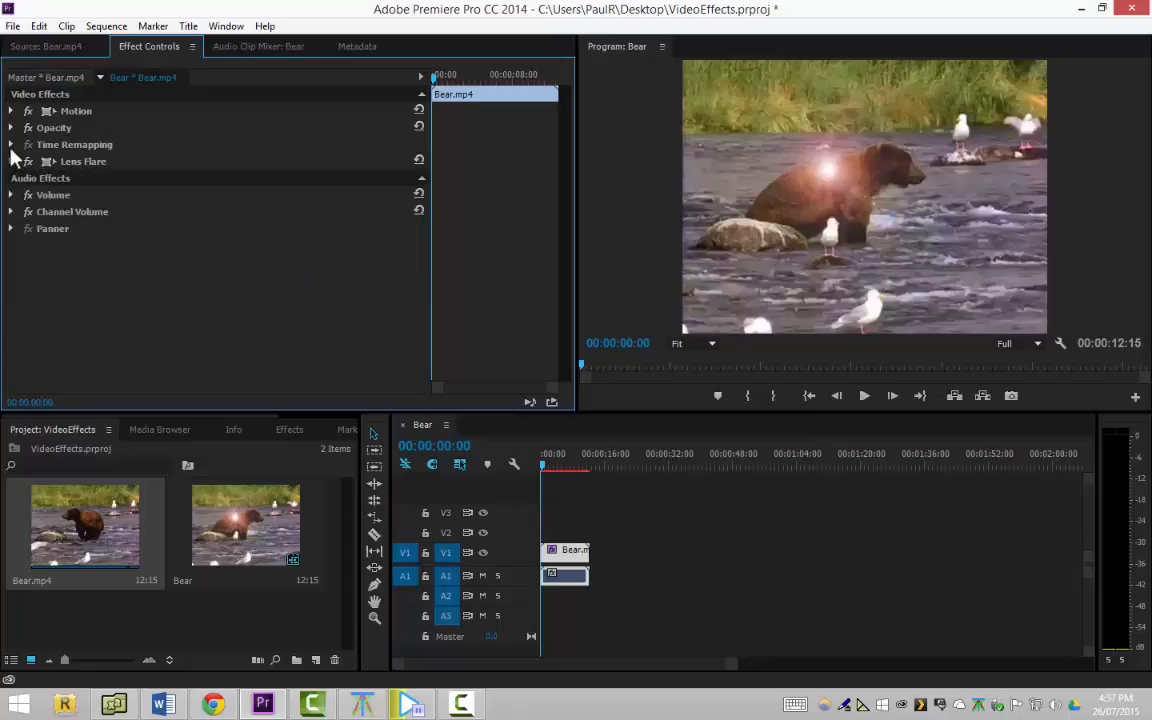
{"action": "left_click", "coordinate": [12, 145]}
{"action": "left_click", "coordinate": [12, 145]}
{"action": "left_click", "coordinate": [12, 162]}
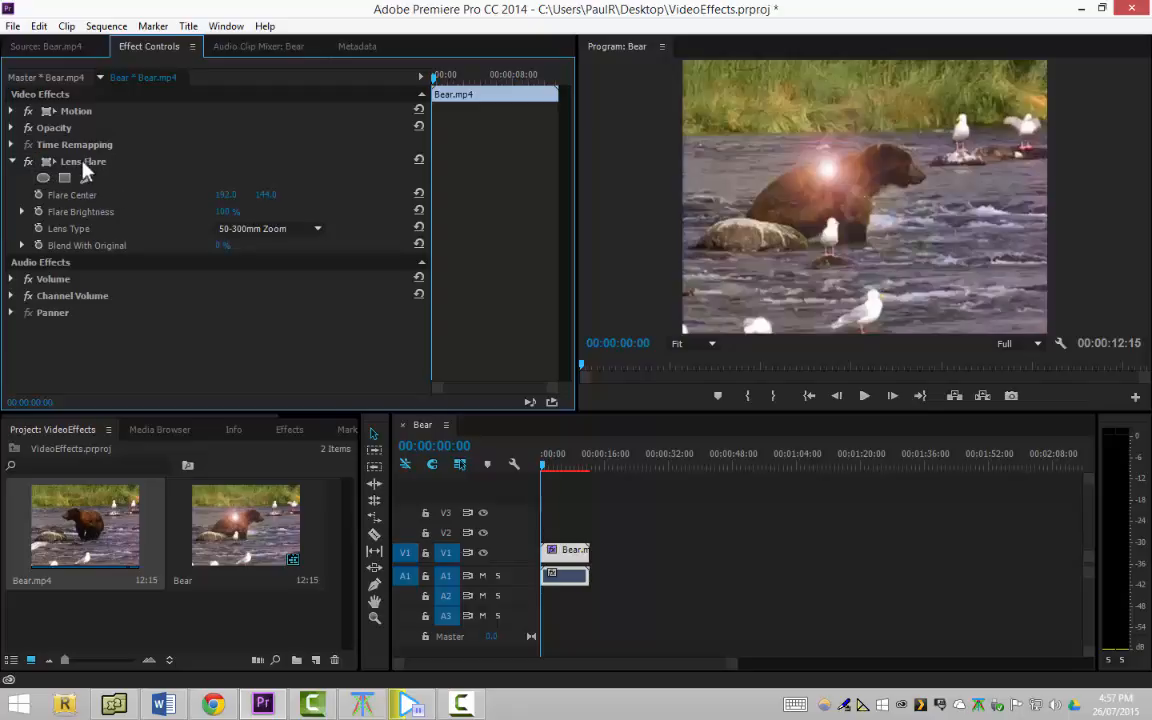
{"action": "left_click", "coordinate": [12, 162]}
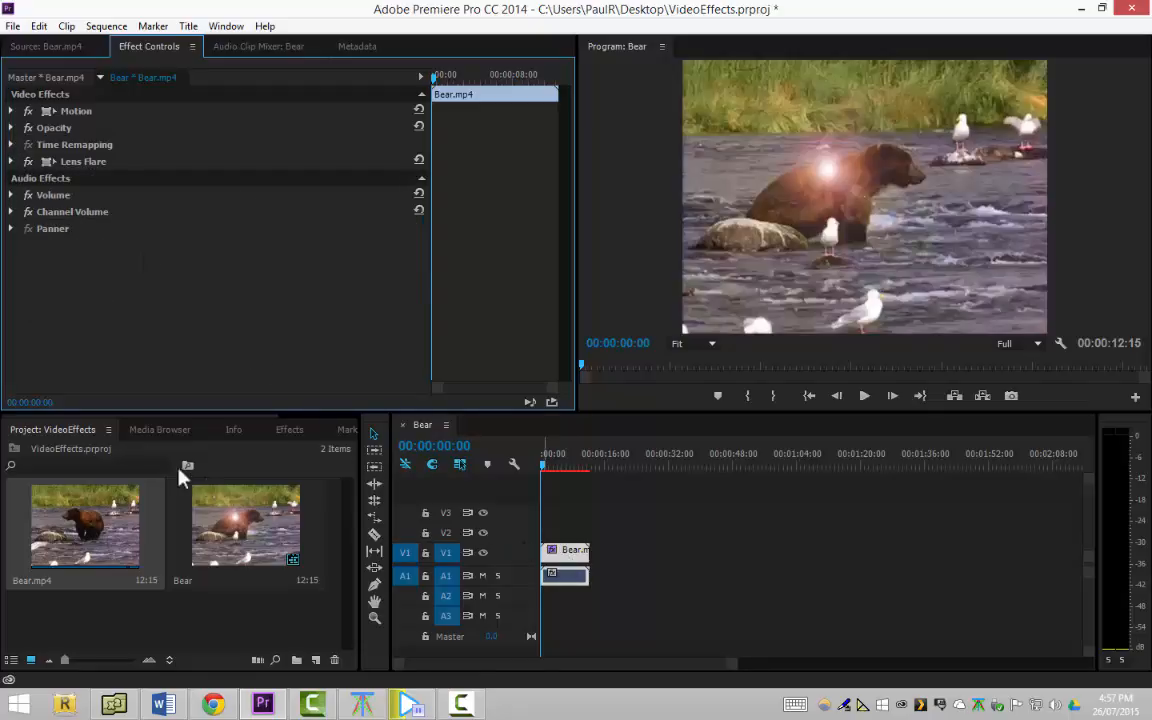
Search the effects for "Black &" and apply the Black & White effect to the Bear clip on V1
{"action": "left_click", "coordinate": [160, 430]}
{"action": "left_click", "coordinate": [290, 430]}
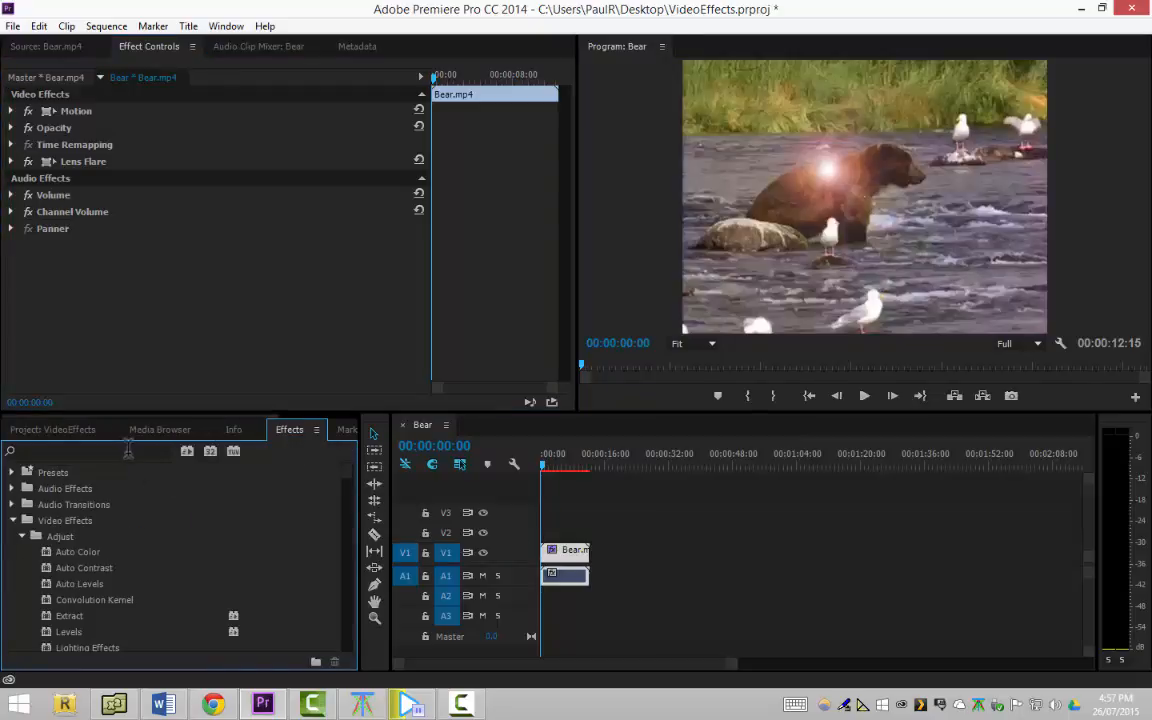
{"action": "left_click", "coordinate": [128, 451]}
{"action": "type", "text": "Black &"}
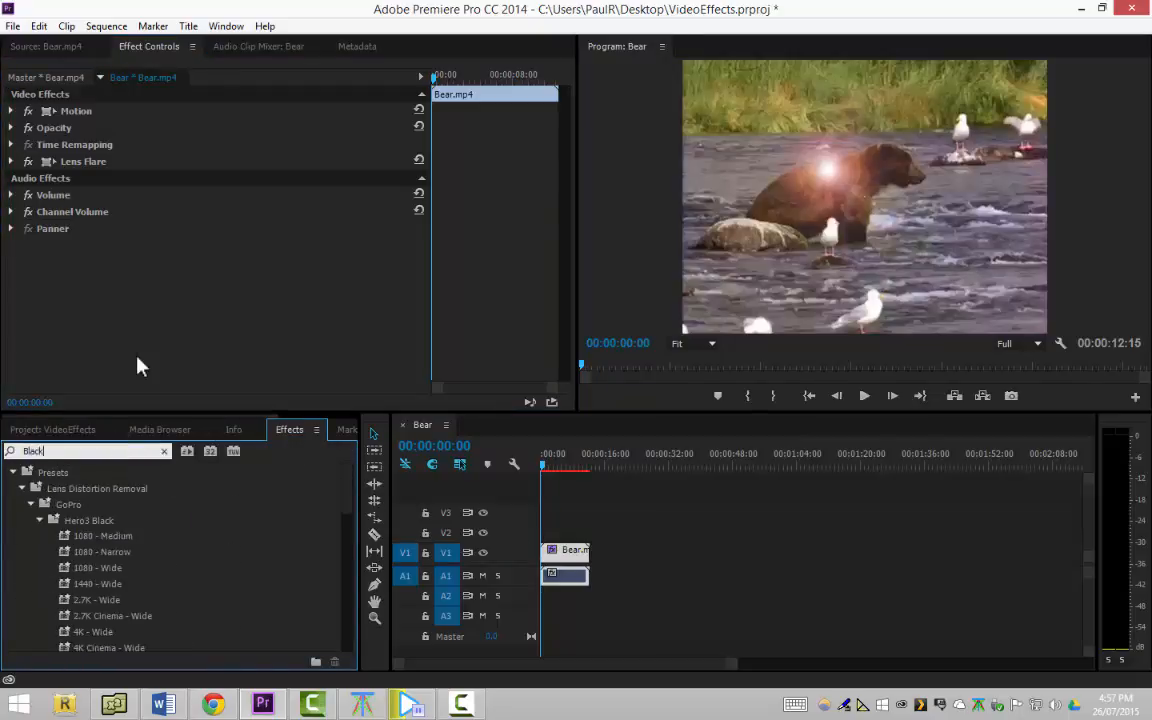
{"action": "key", "text": "BackSpace"}
{"action": "type", "text": "&"}
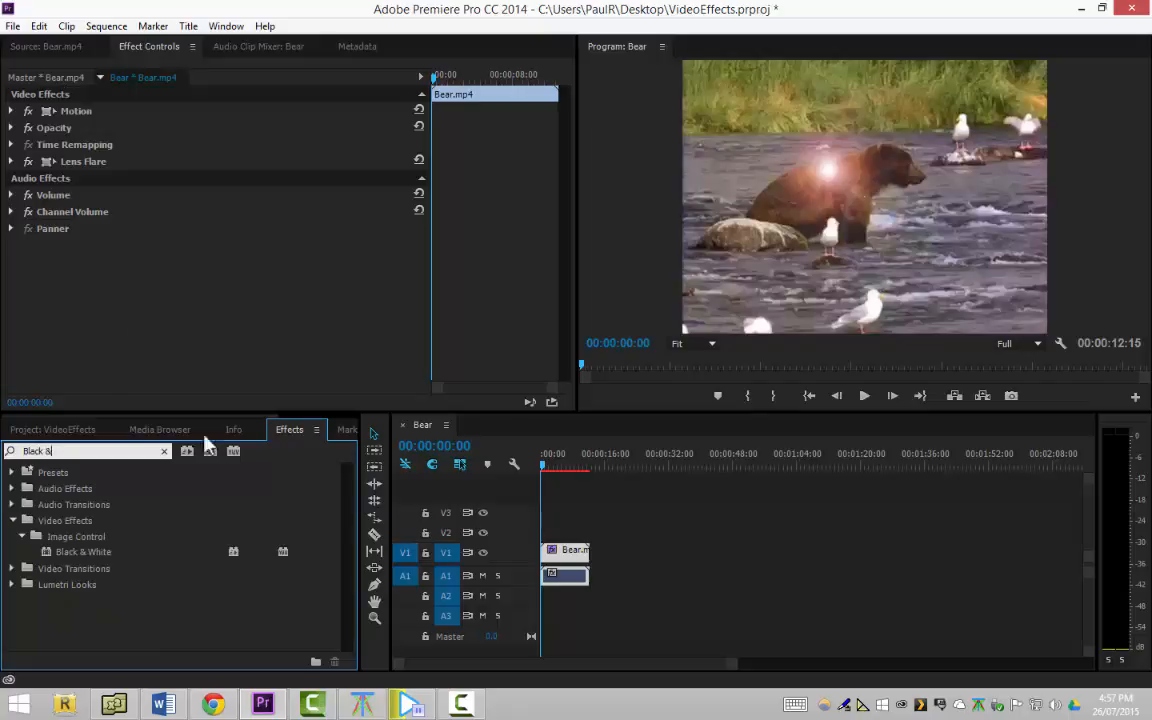
{"action": "left_click", "coordinate": [125, 555]}
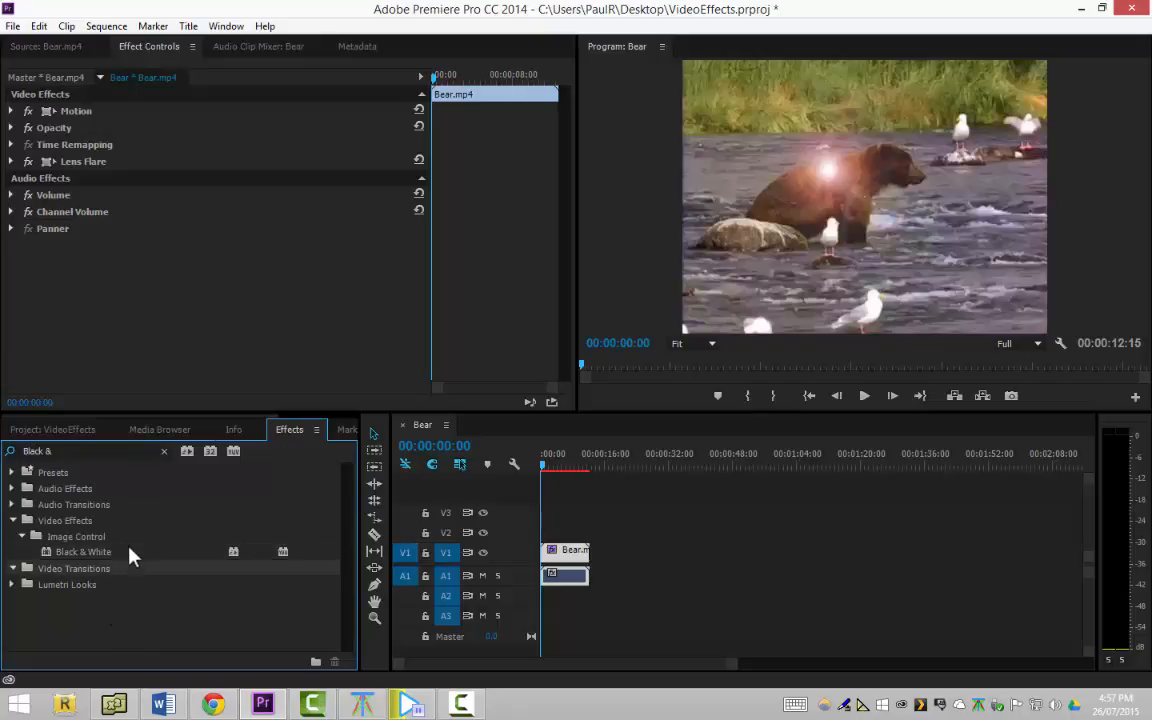
{"action": "double_click", "coordinate": [123, 551]}
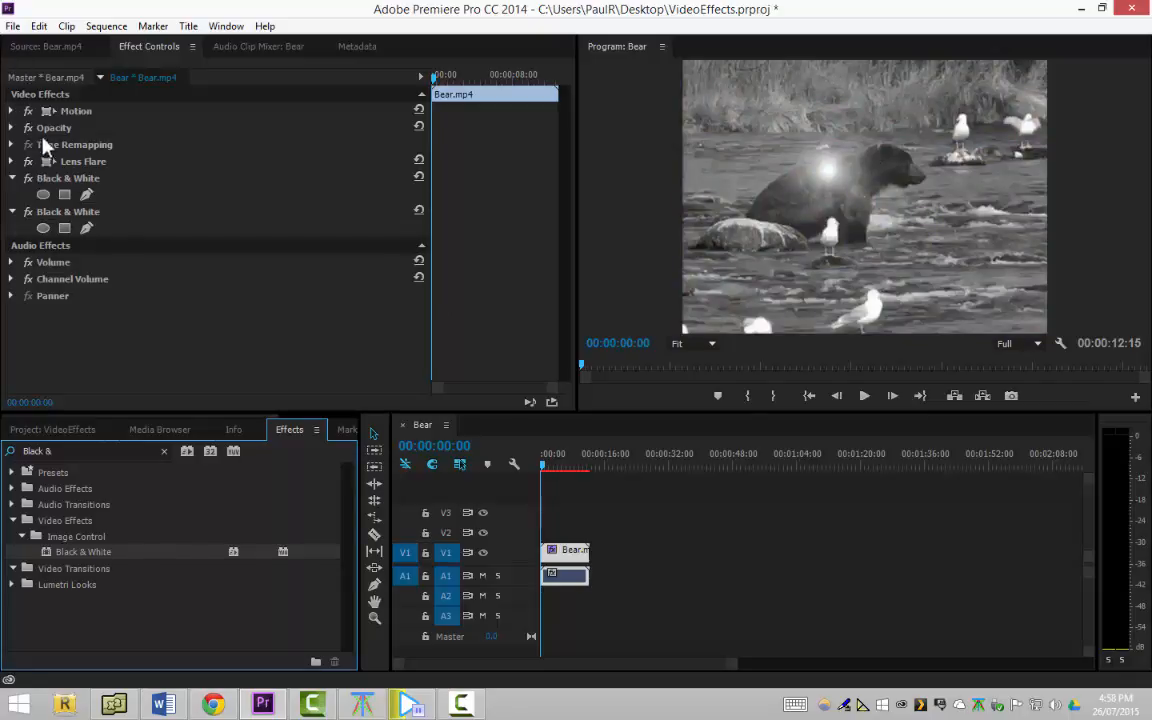
Check the first Black & White effect's mask options and delete the second, duplicate Black & White effect from the clip
{"action": "left_click", "coordinate": [82, 182]}
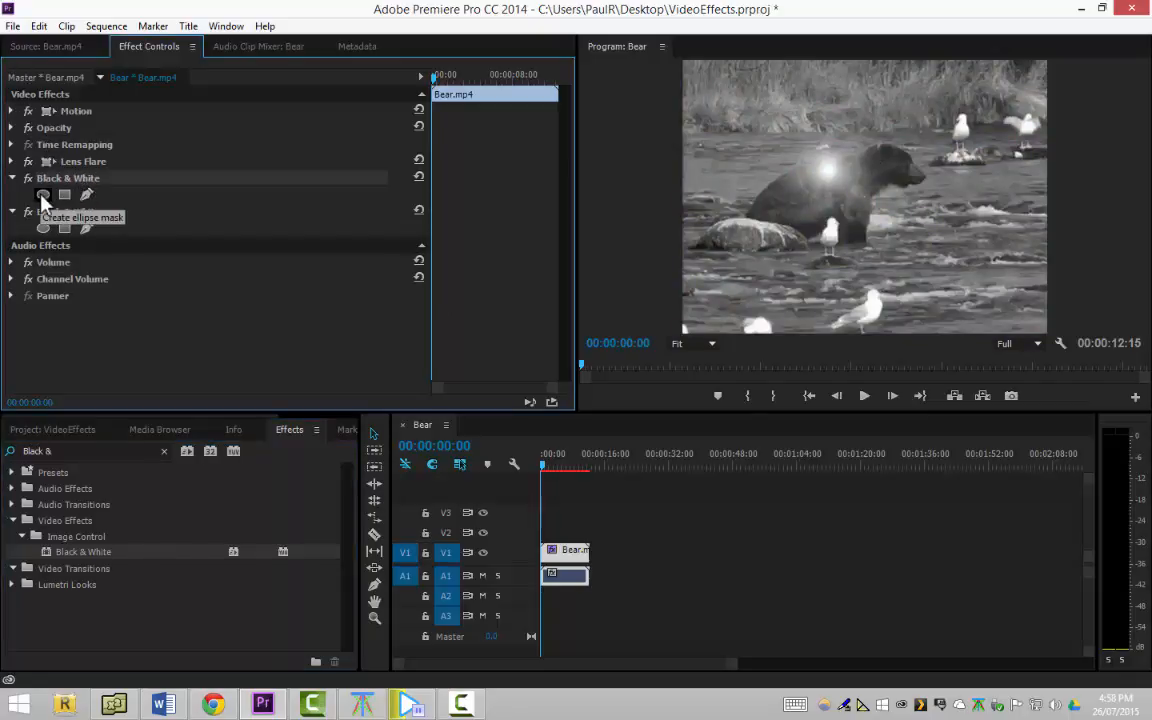
{"action": "left_click", "coordinate": [13, 178]}
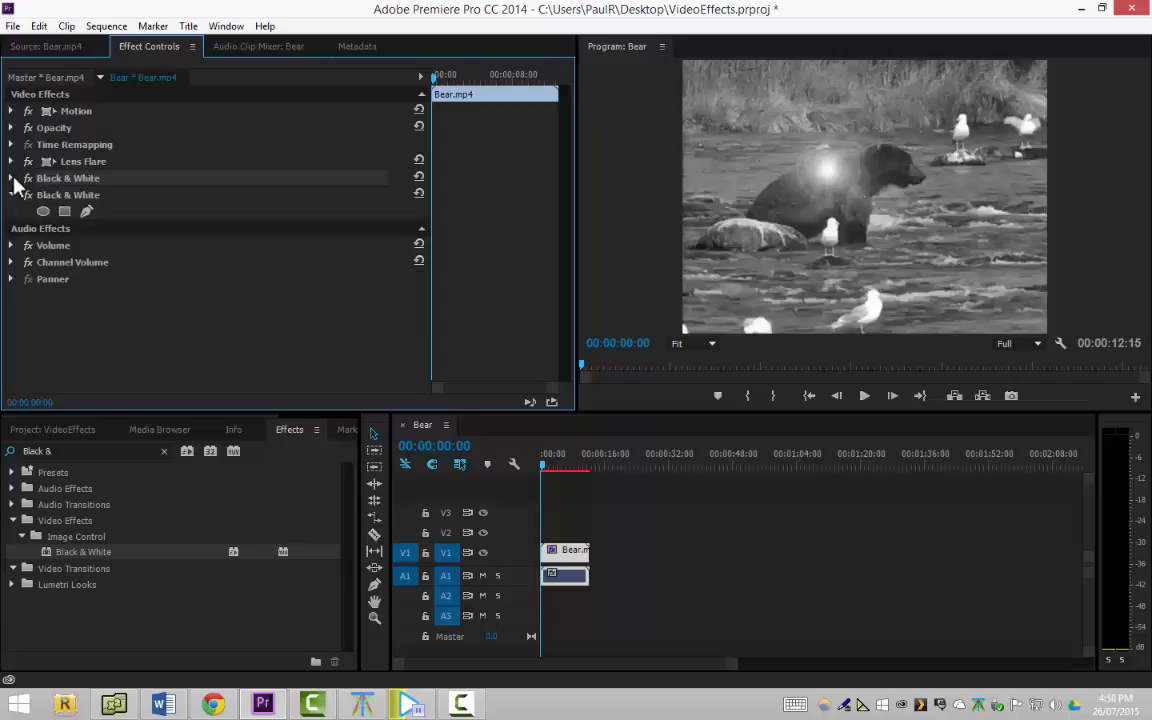
{"action": "left_click", "coordinate": [13, 178]}
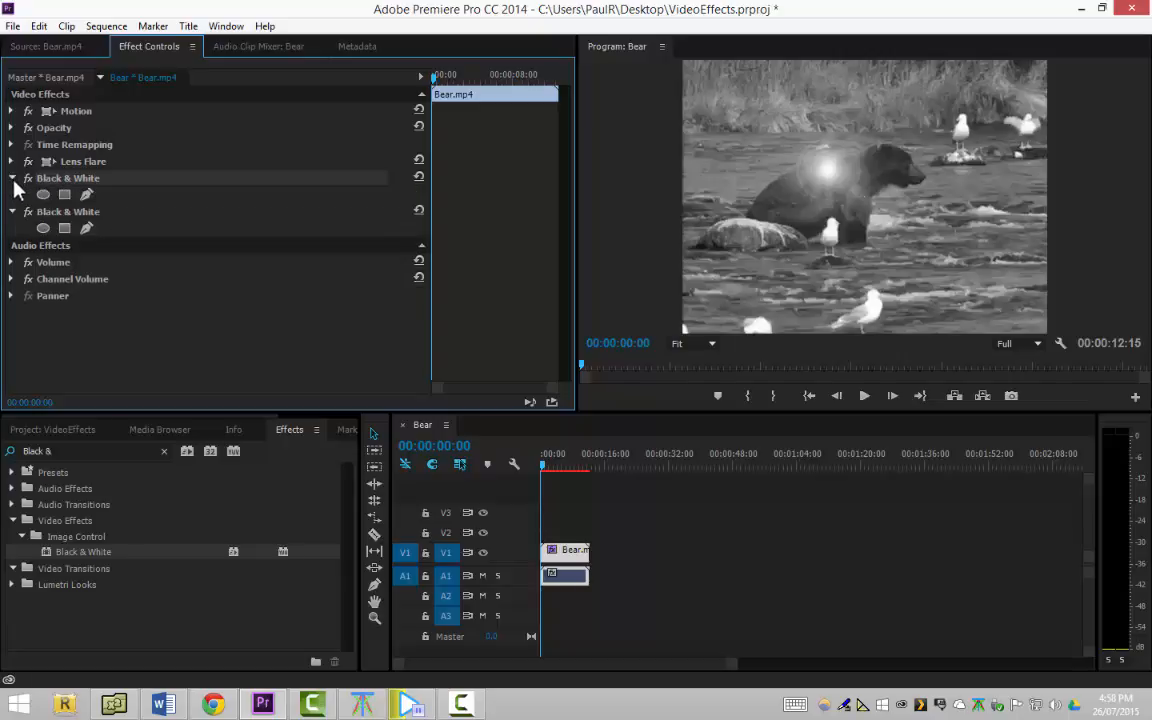
{"action": "left_click", "coordinate": [62, 212]}
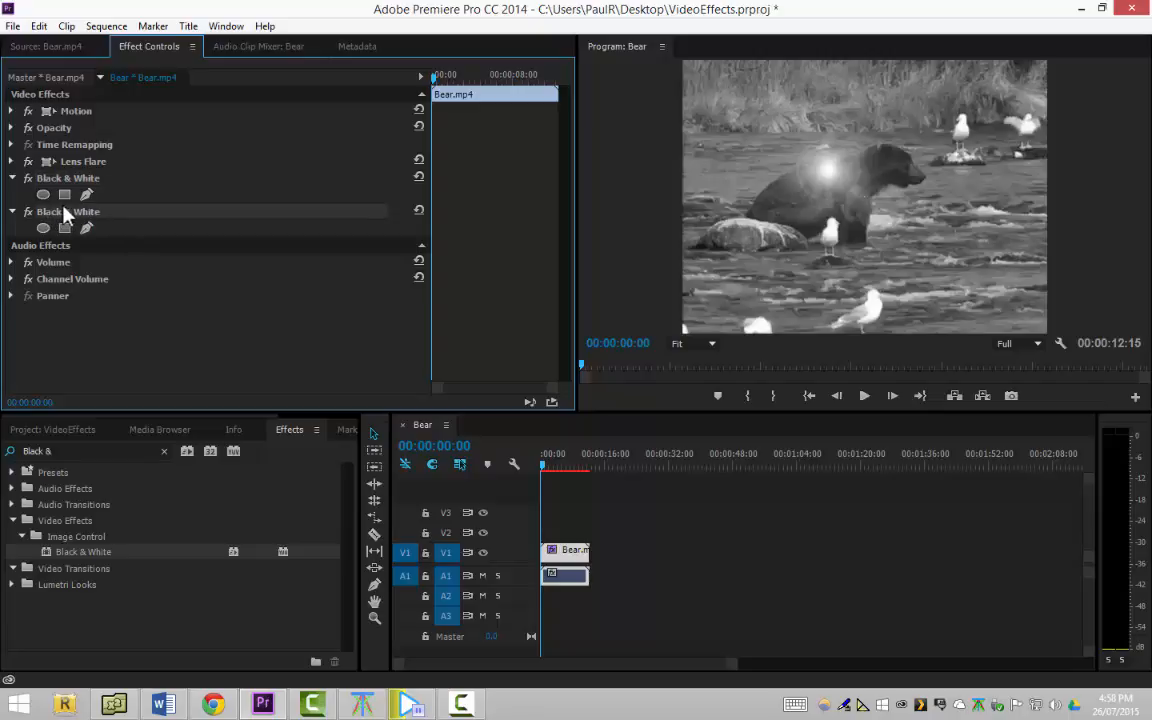
{"action": "key", "text": "Delete"}
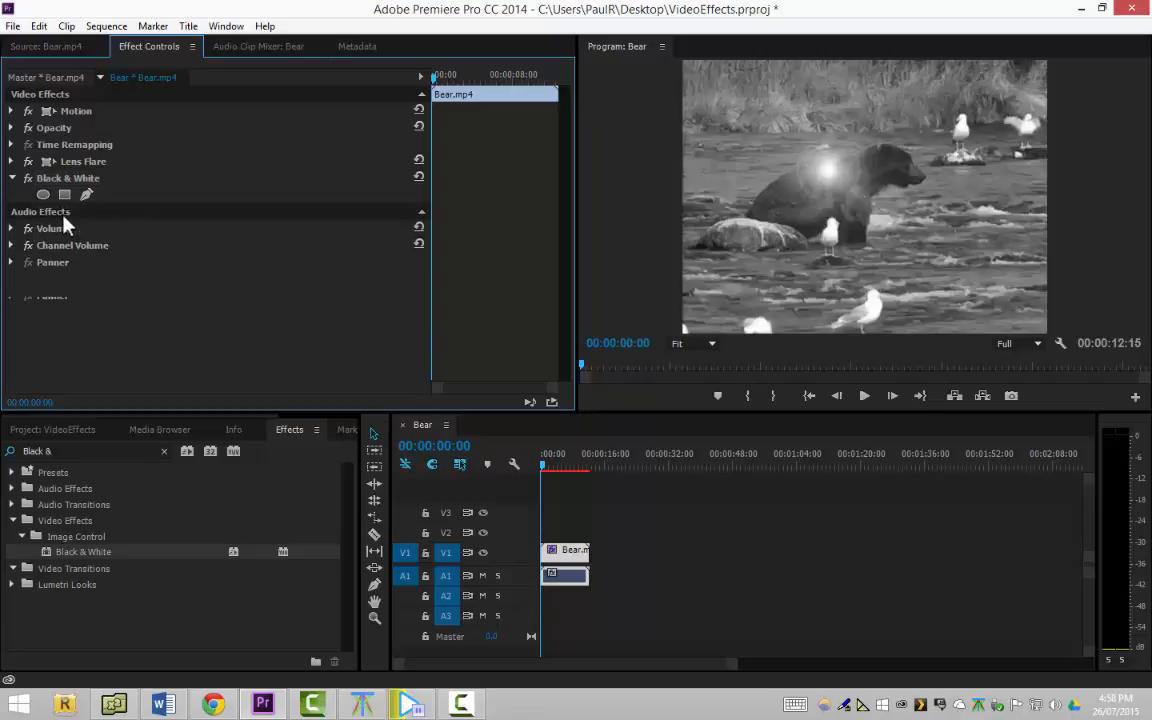
Add an ellipse mask to the Black & White effect and enlarge it to surround the bear, nearly spanning the frame's width
{"action": "left_click", "coordinate": [46, 178]}
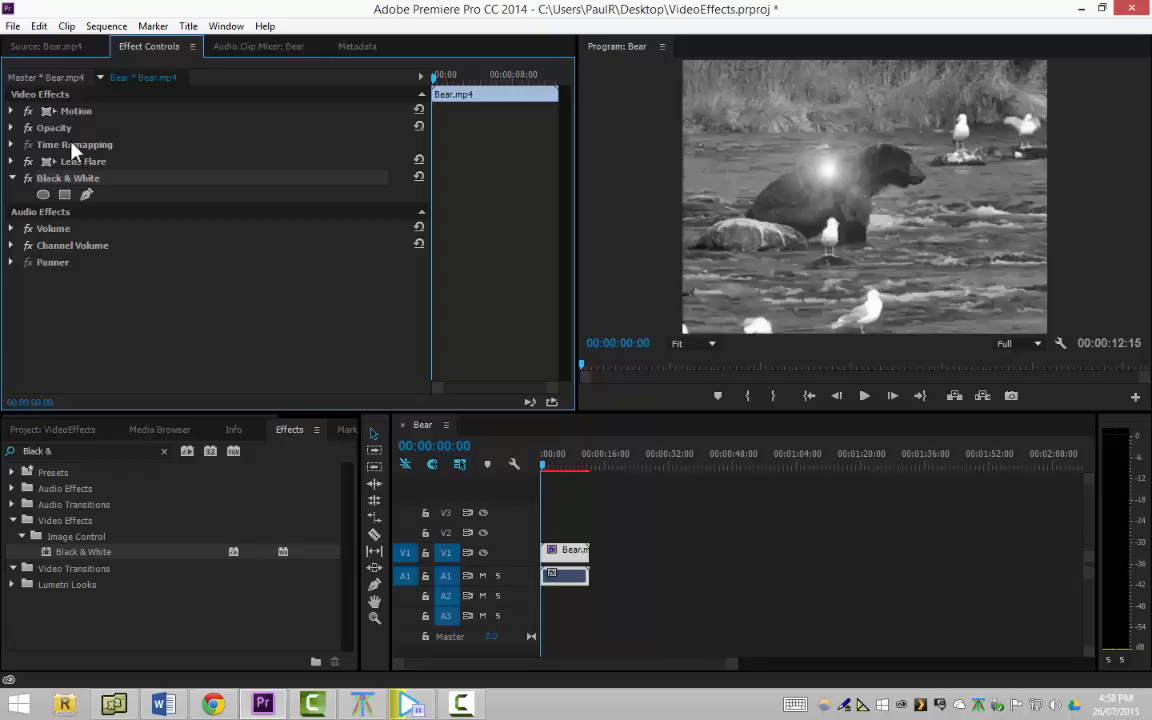
{"action": "left_click", "coordinate": [43, 195]}
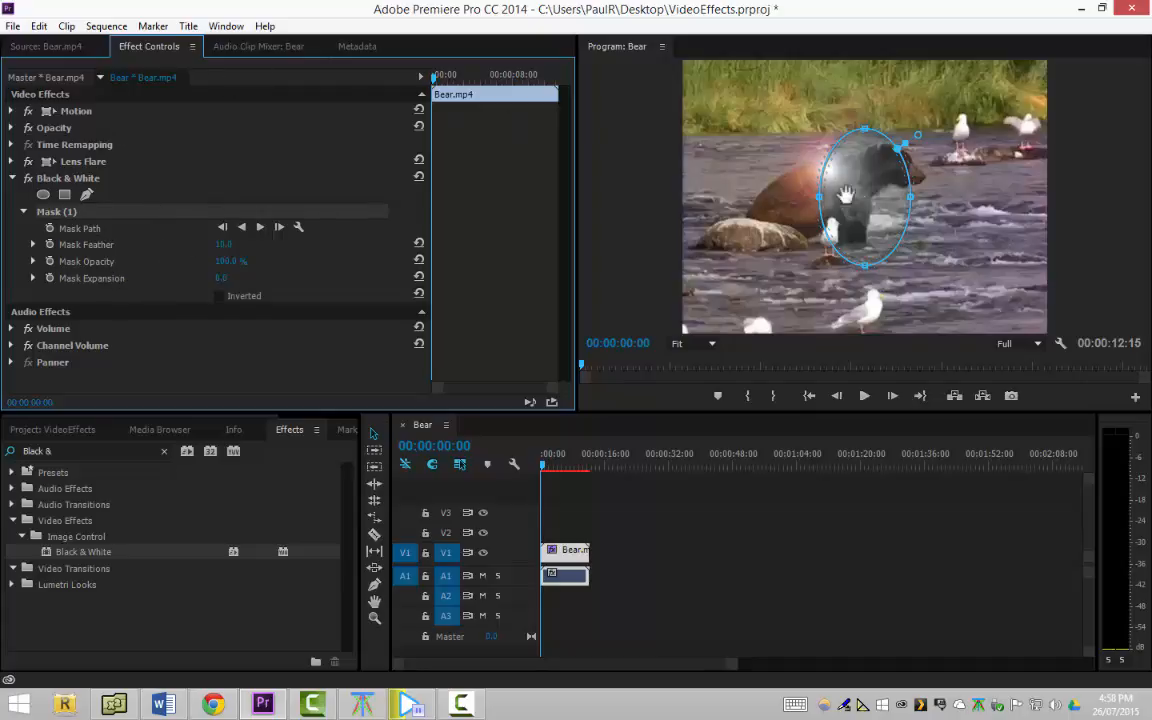
{"action": "left_click", "coordinate": [915, 203]}
{"action": "left_click_drag", "start_coordinate": [911, 197], "coordinate": [1006, 199]}
{"action": "left_click_drag", "start_coordinate": [818, 200], "coordinate": [688, 196]}
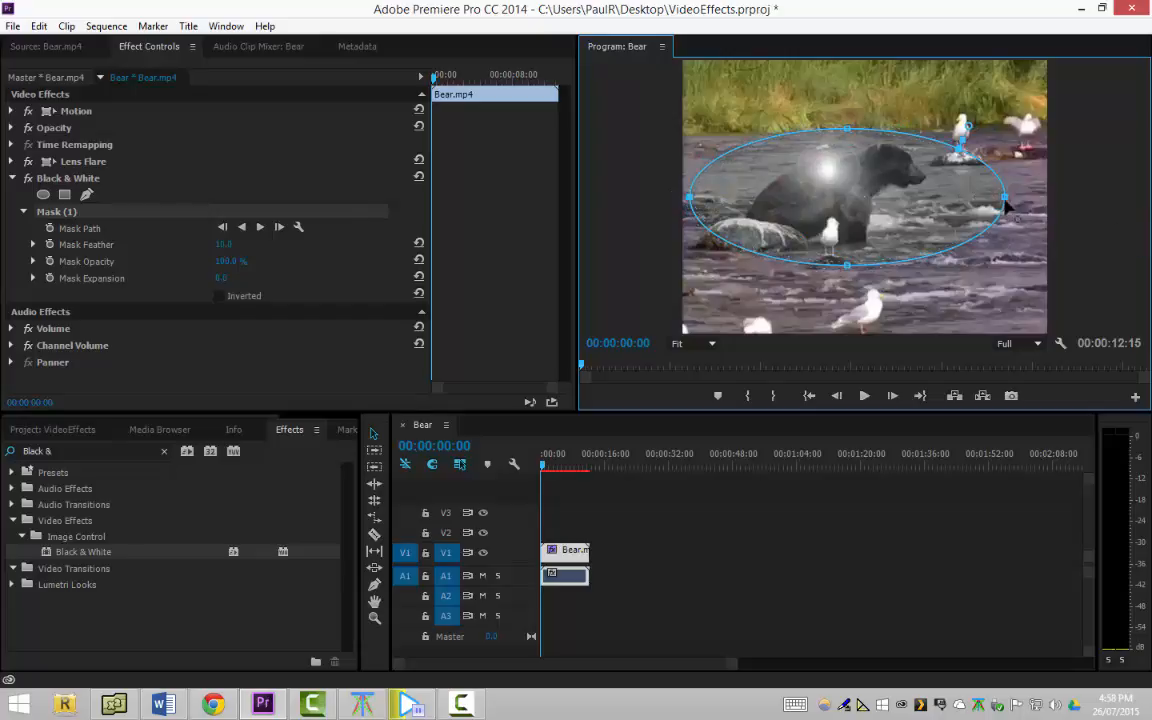
{"action": "left_click_drag", "start_coordinate": [1004, 197], "coordinate": [1042, 200]}
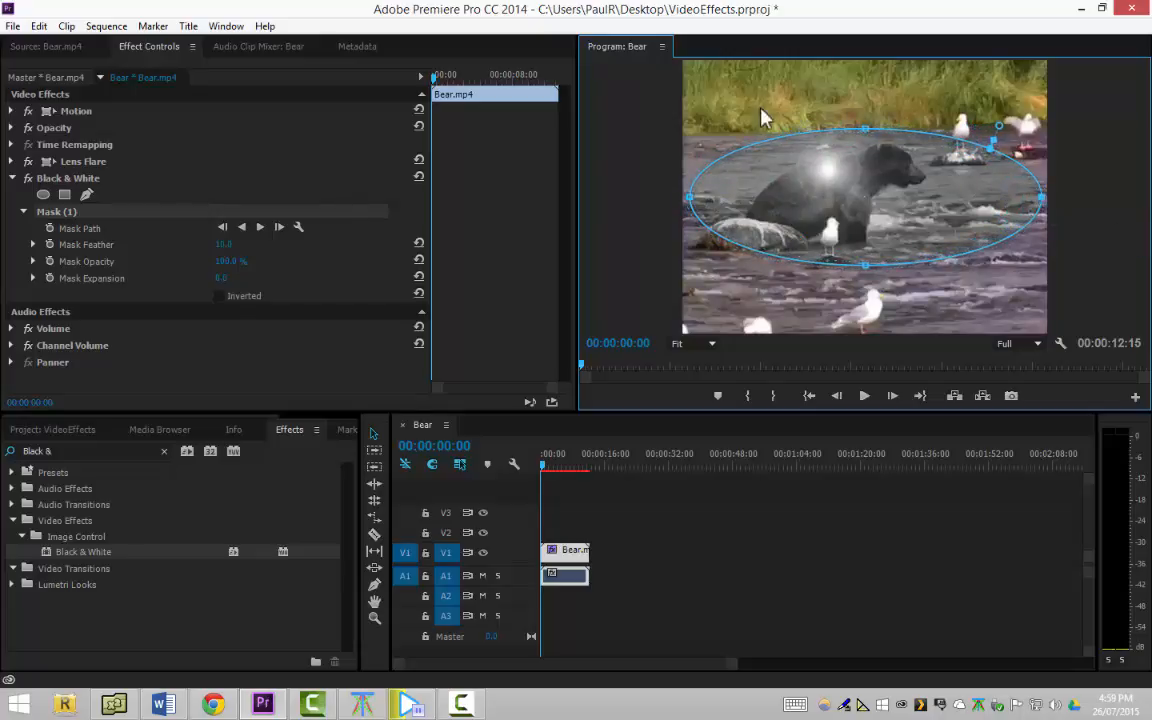
{"action": "left_click_drag", "start_coordinate": [866, 129], "coordinate": [866, 88]}
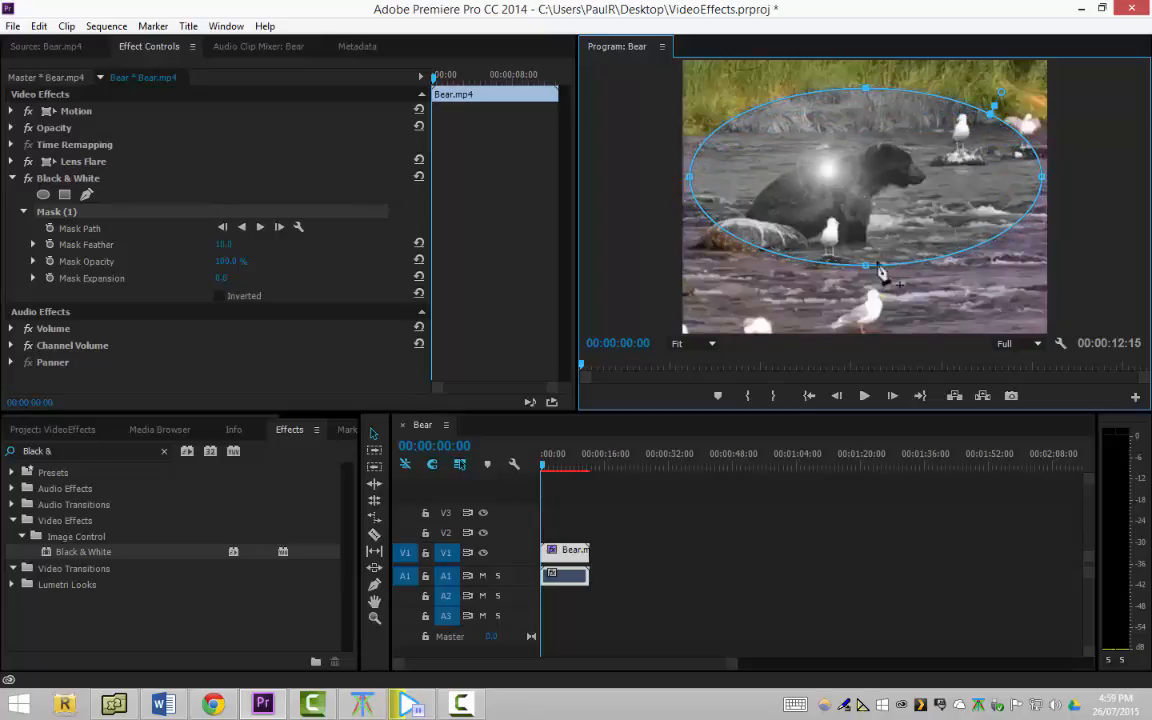
{"action": "left_click_drag", "start_coordinate": [866, 266], "coordinate": [866, 297]}
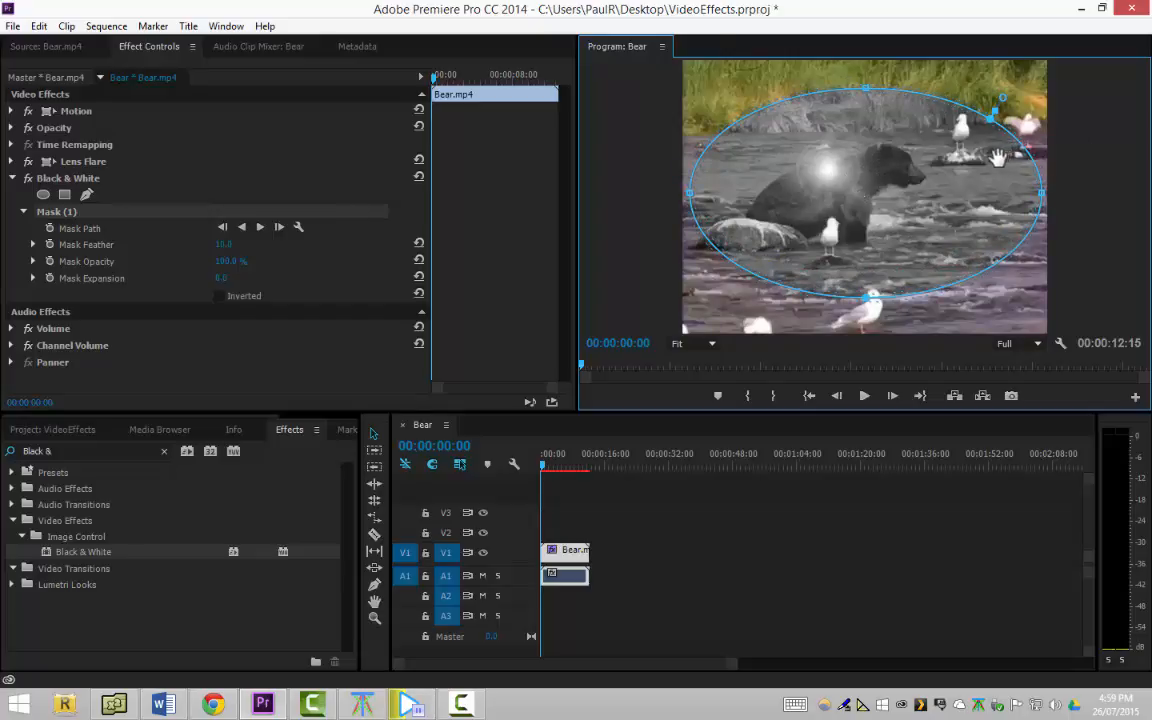
Undo the mask resizing and the ellipse mask's creation on the Black & White effect
{"action": "key", "text": "ctrl+z"}
{"action": "key", "text": "ctrl+z"}
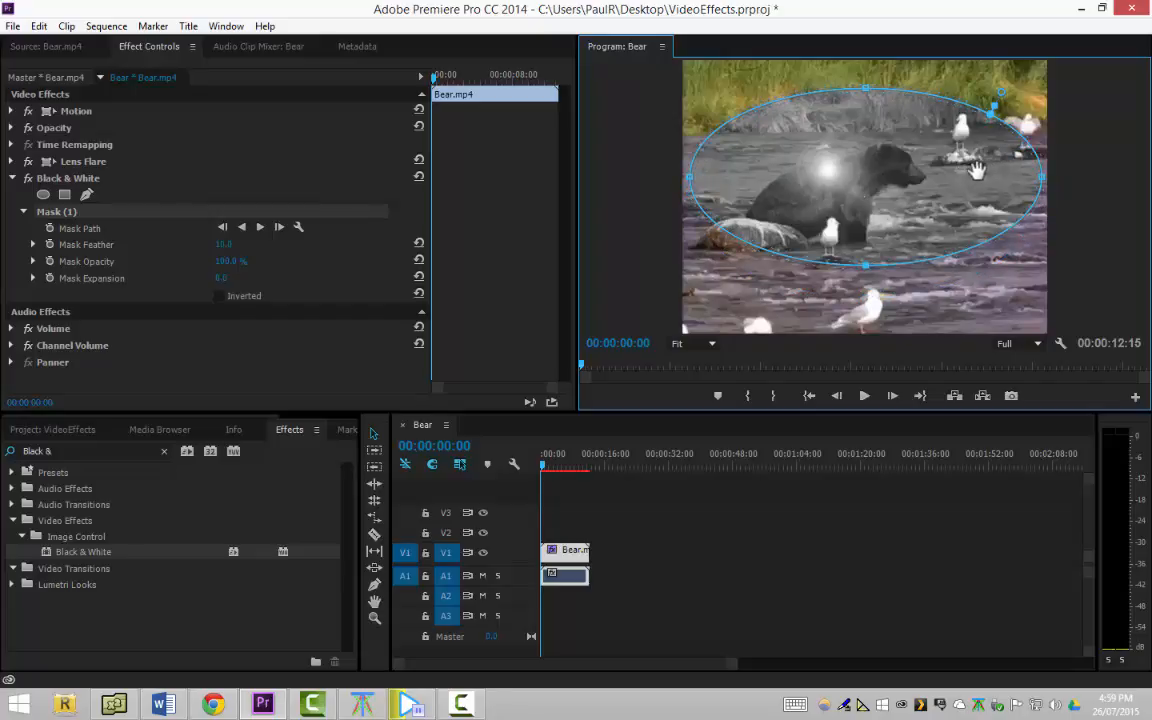
{"action": "key", "text": "ctrl+z"}
{"action": "key", "text": "ctrl+z"}
{"action": "key", "text": "ctrl+z"}
{"action": "key", "text": "ctrl+z"}
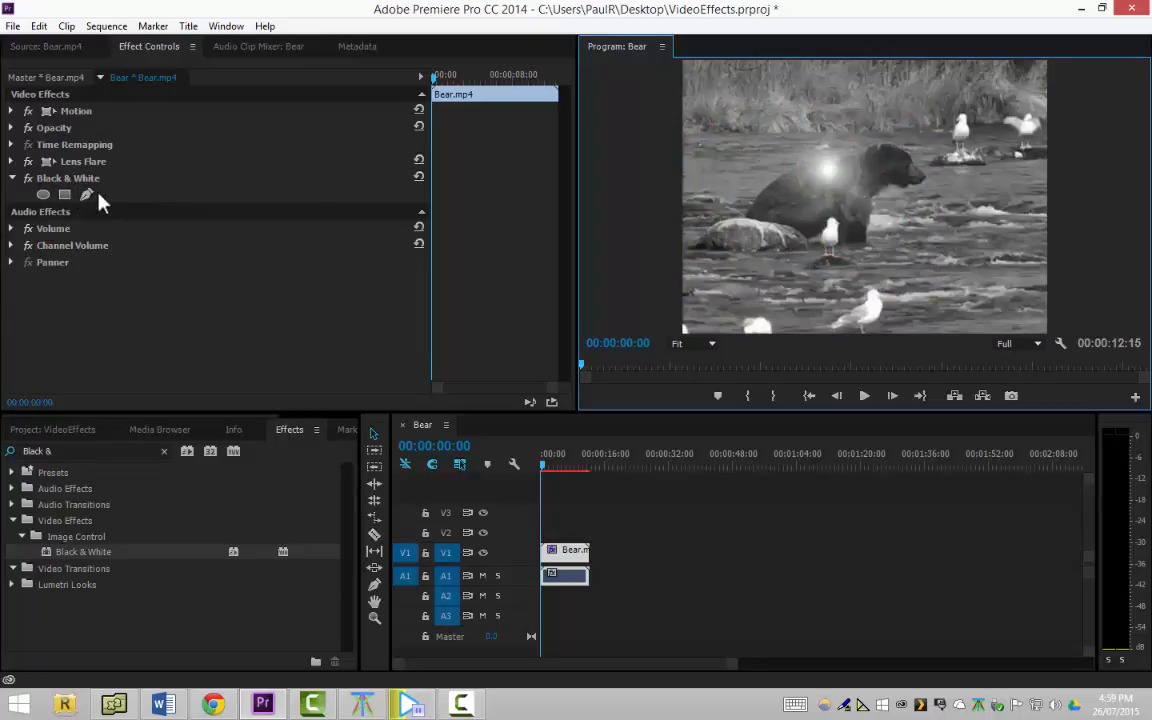
Set the Lens Flare's Flare Center to 156.0, 150.0 and its Flare Brightness to 79 %
{"action": "left_click", "coordinate": [12, 161]}
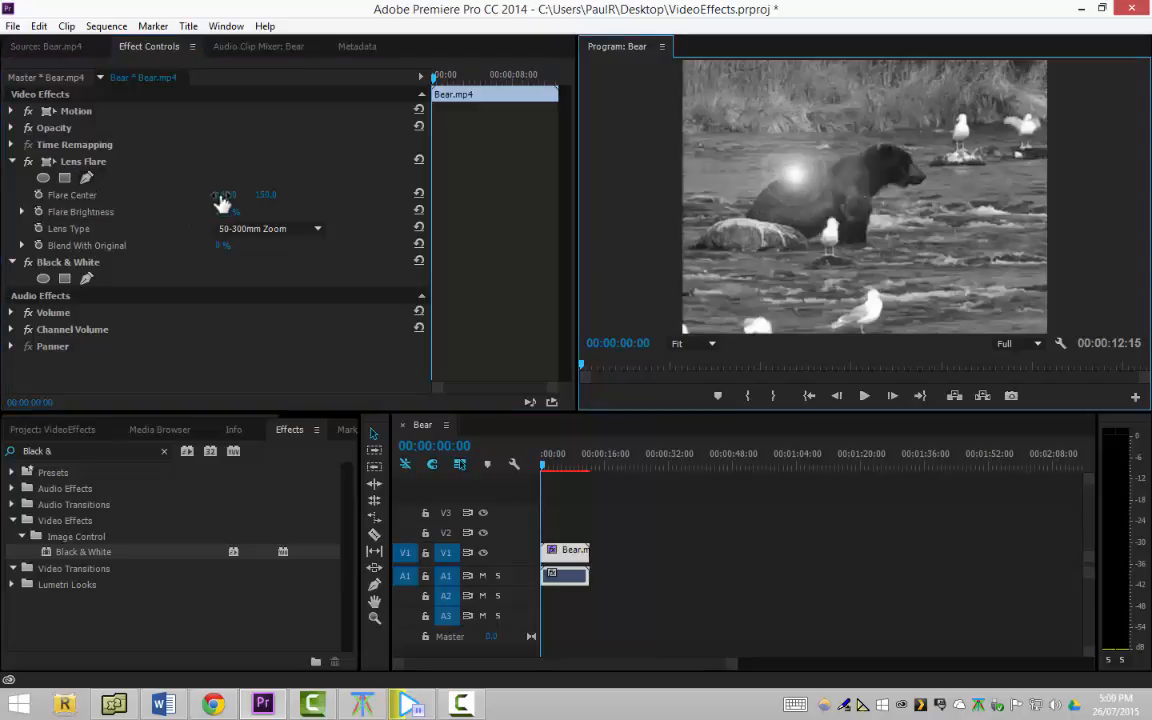
{"action": "left_click_drag", "start_coordinate": [223, 203], "coordinate": [252, 199]}
{"action": "left_click_drag", "start_coordinate": [226, 194], "coordinate": [252, 194]}
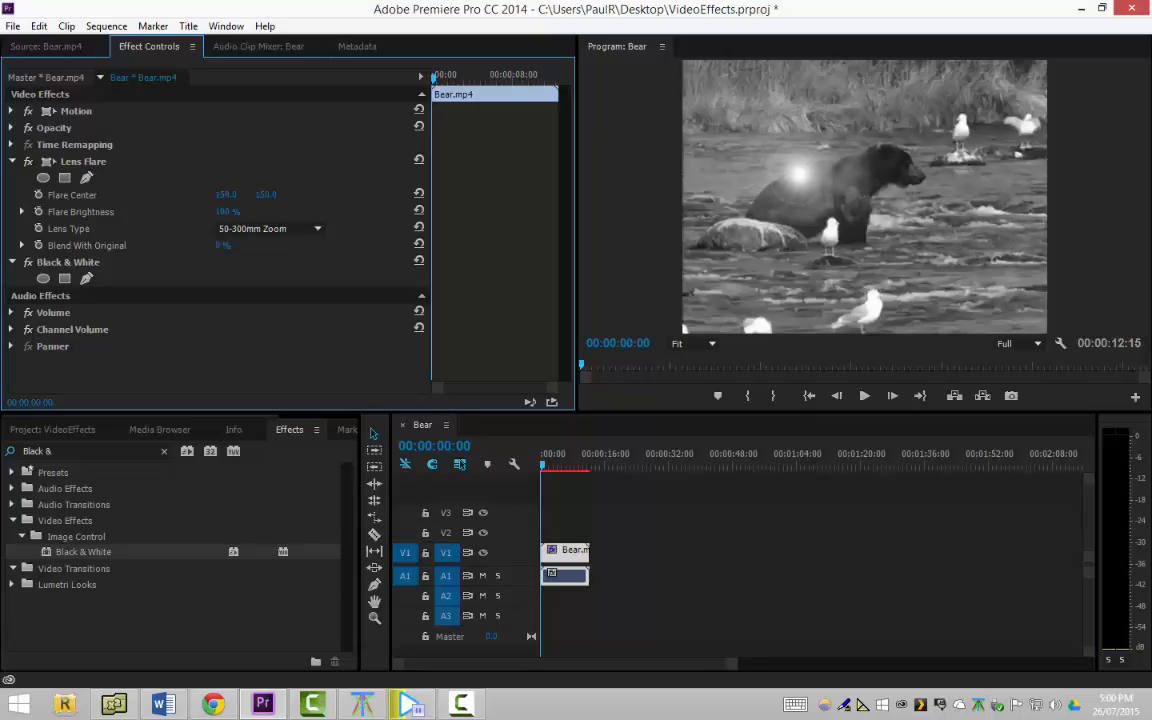
{"action": "left_click", "coordinate": [22, 211]}
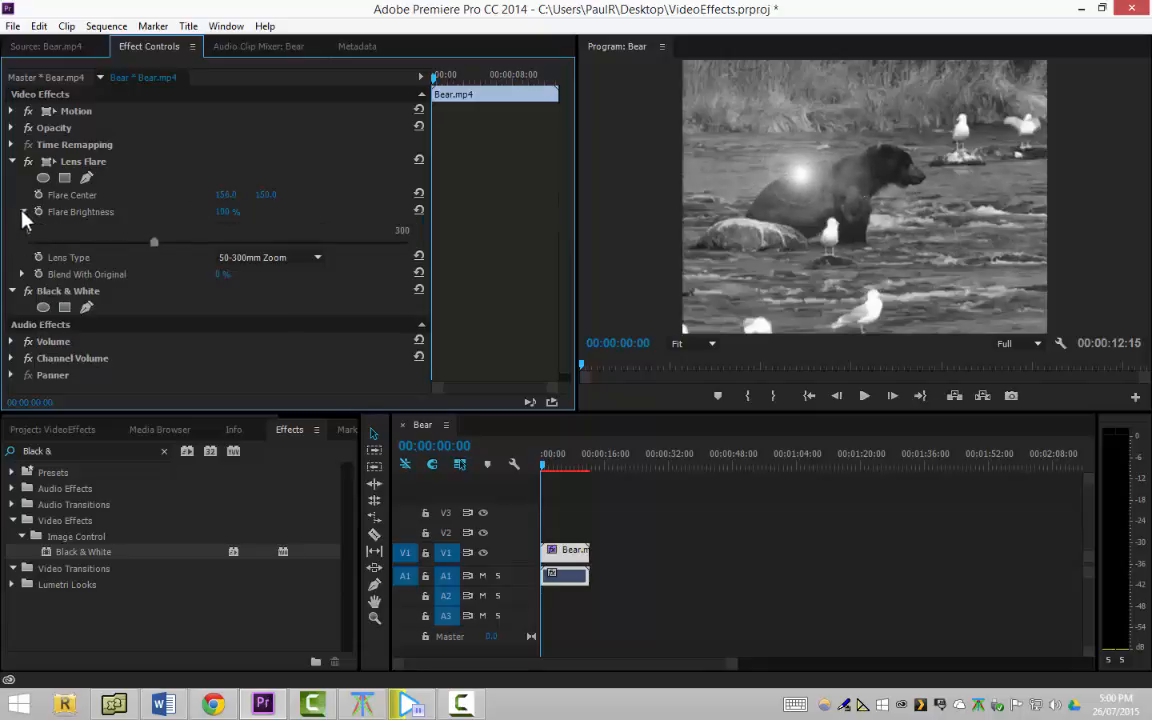
{"action": "left_click_drag", "start_coordinate": [157, 245], "coordinate": [127, 243]}
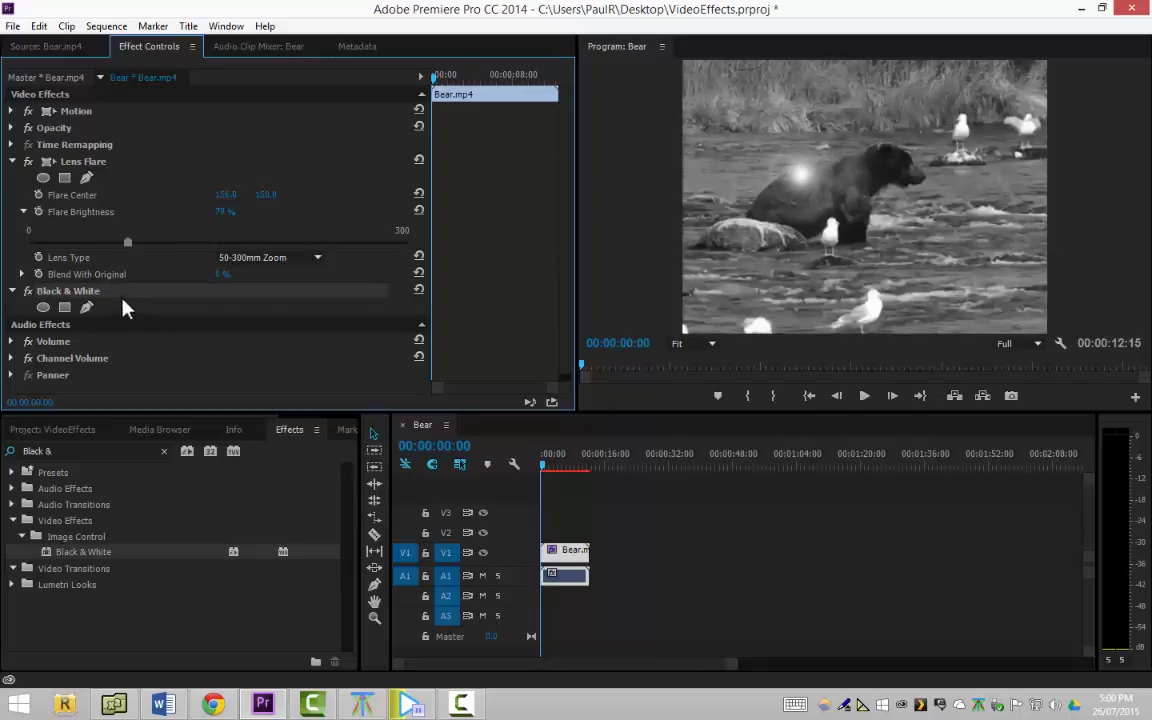
Delete the Black & White effect and set the Lens Flare's brightness to 60 % and its center to 354.0, 22.0
{"action": "key", "text": "Delete"}
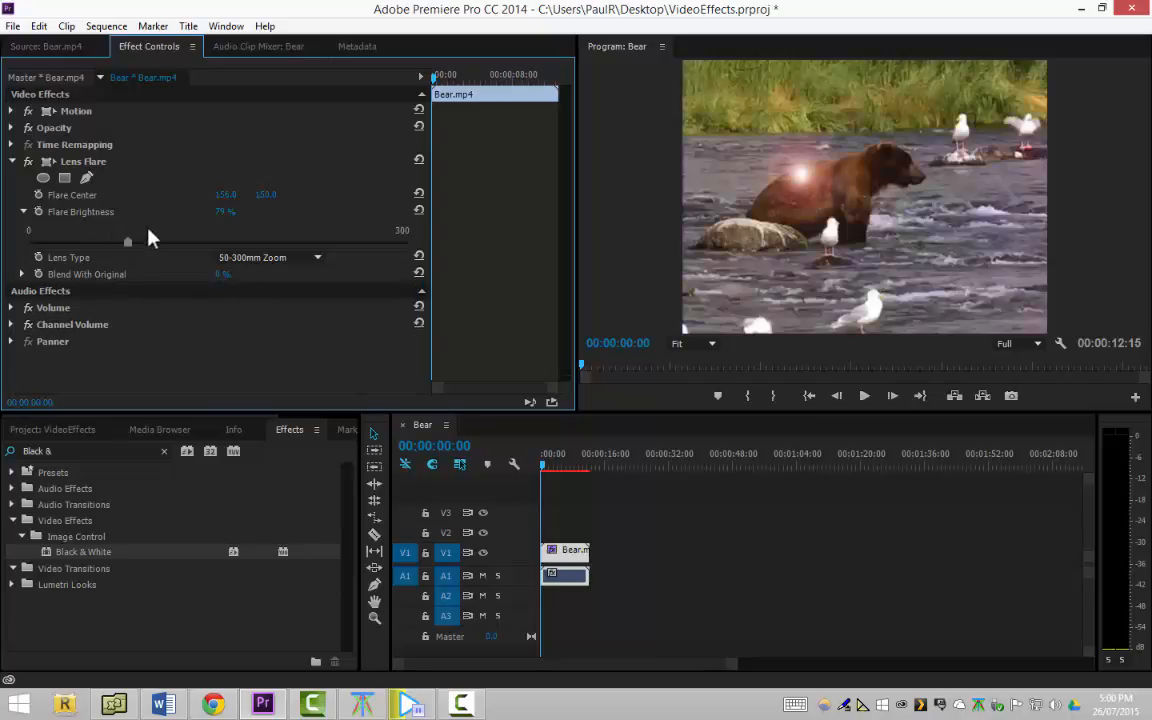
{"action": "left_click_drag", "start_coordinate": [127, 243], "coordinate": [106, 257]}
{"action": "left_click_drag", "start_coordinate": [224, 200], "coordinate": [338, 200]}
{"action": "left_click_drag", "start_coordinate": [267, 198], "coordinate": [140, 198]}
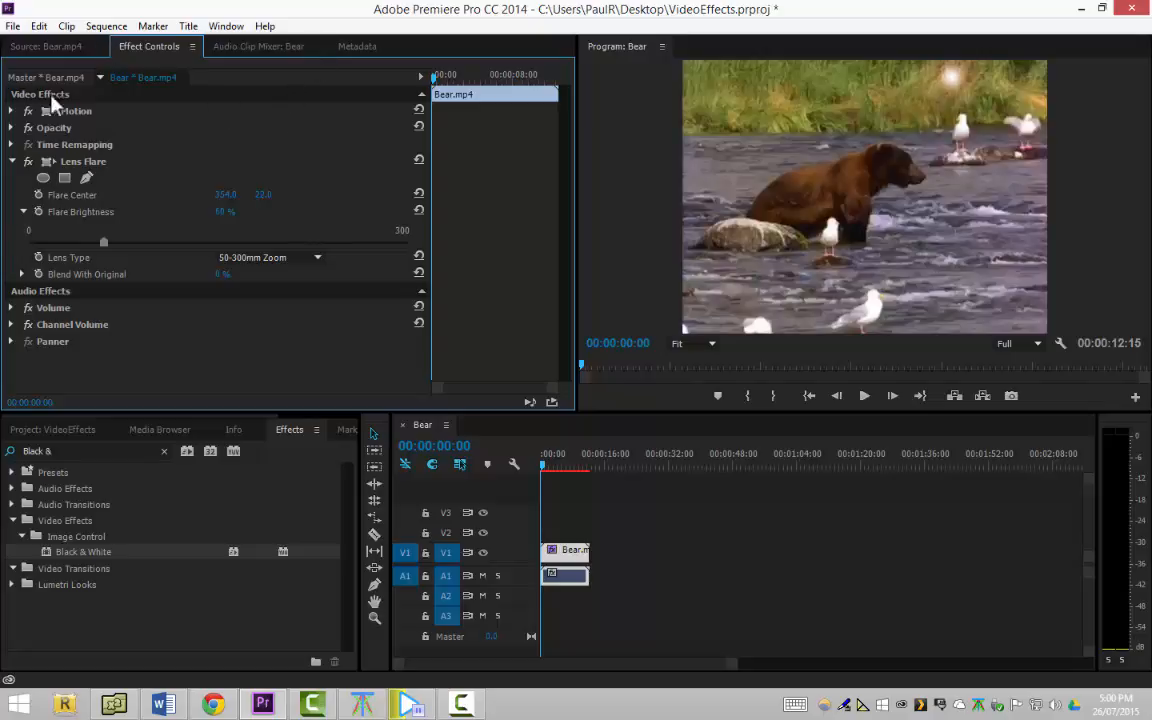
Try the 35mm Prime and 105mm Prime lens types for the Lens Flare and return it to 50-300mm Zoom
{"action": "left_click", "coordinate": [305, 259]}
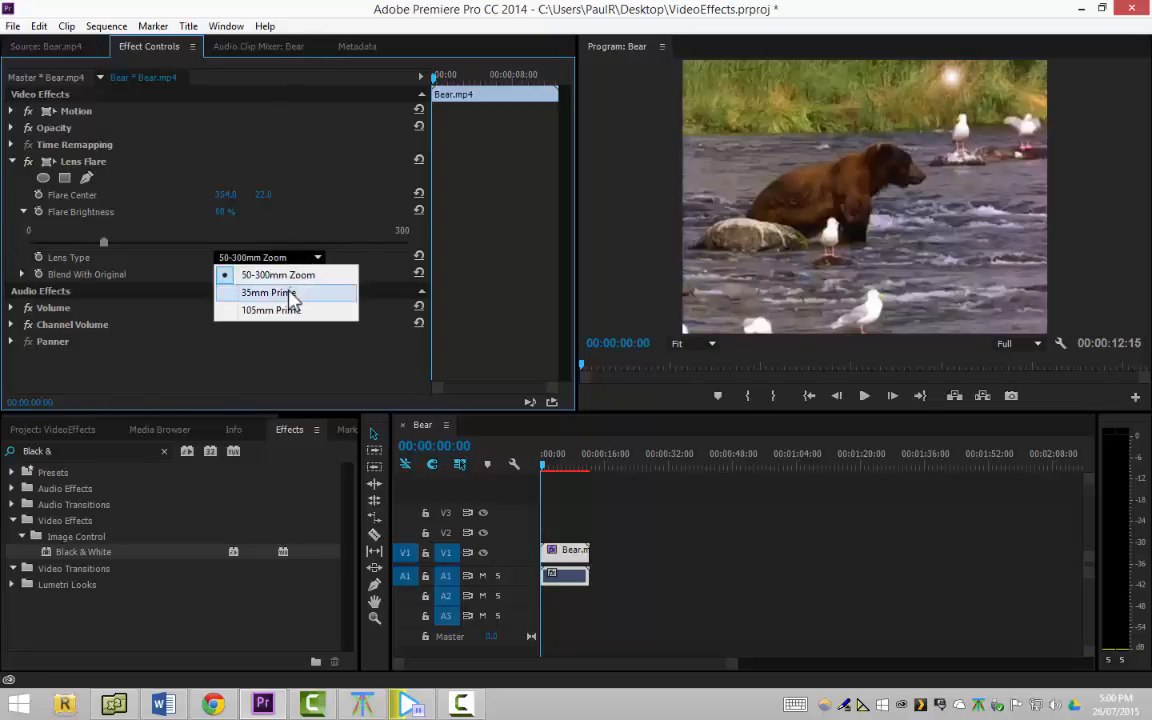
{"action": "left_click", "coordinate": [291, 294]}
{"action": "left_click", "coordinate": [298, 259]}
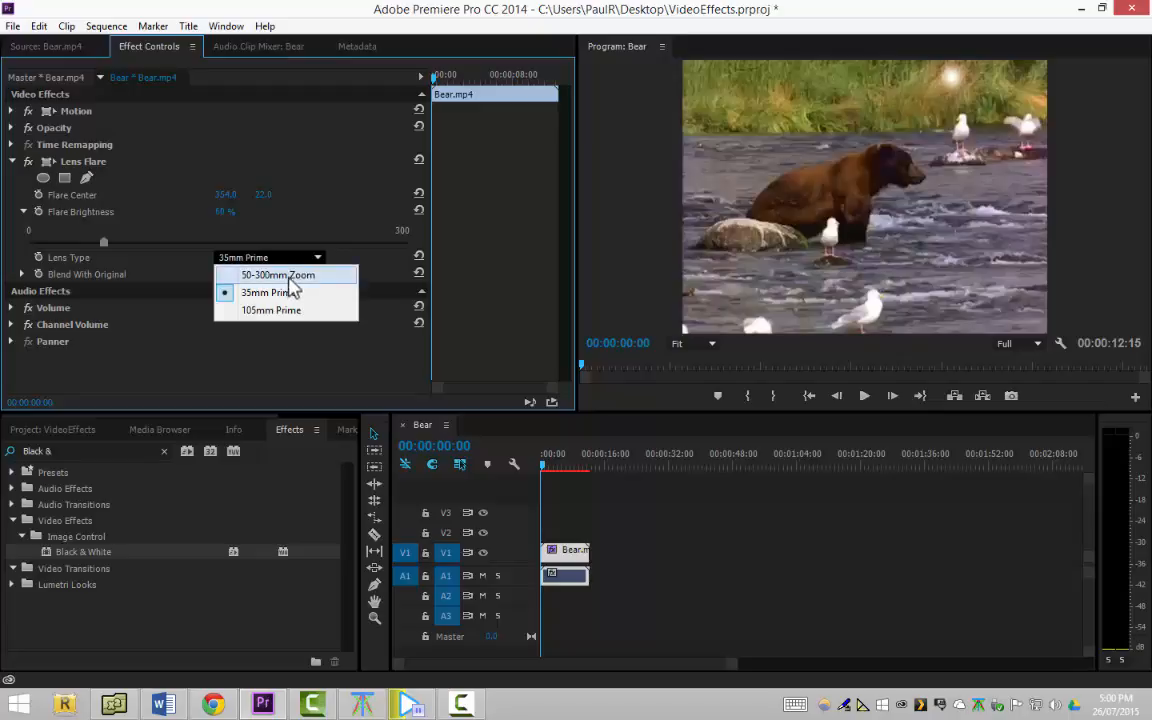
{"action": "left_click", "coordinate": [288, 257]}
{"action": "left_click", "coordinate": [303, 257]}
{"action": "left_click", "coordinate": [278, 311]}
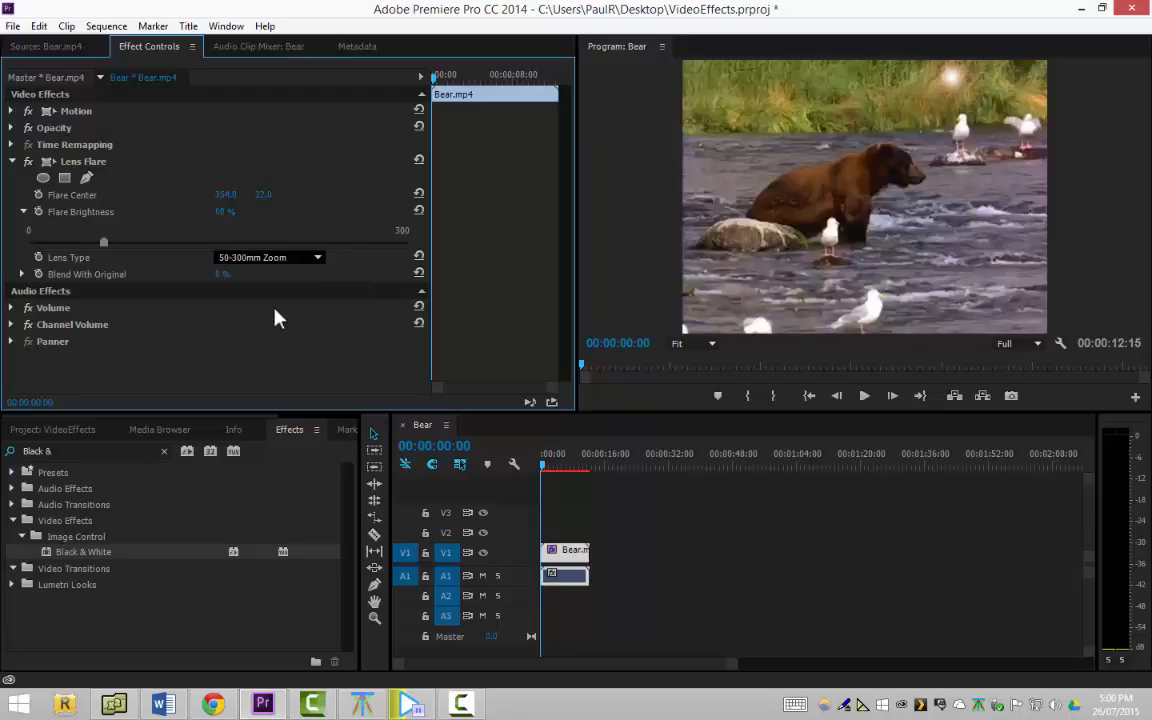
{"action": "left_click", "coordinate": [306, 257]}
{"action": "left_click", "coordinate": [296, 276]}
Reveal the Lens Flare's Blend With Original slider, try adjusting the blend and leave it at 0 %
{"action": "left_click", "coordinate": [22, 274]}
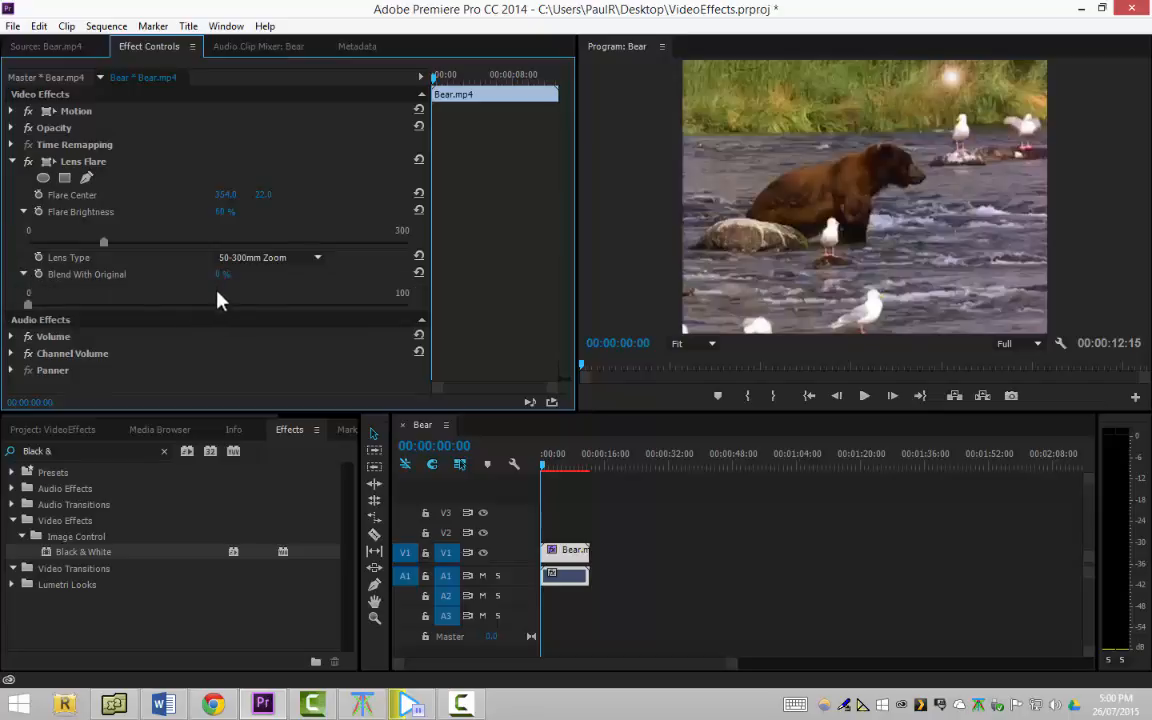
{"action": "mouse_move", "coordinate": [220, 283]}
{"action": "left_mouse_down"}
{"action": "mouse_move", "coordinate": [284, 283]}
{"action": "mouse_move", "coordinate": [222, 283]}
{"action": "left_mouse_up"}
{"action": "left_click_drag", "start_coordinate": [30, 306], "coordinate": [26, 306]}
Examine the bear clip's Time Remapping speed graph and its Opacity settings, reselecting the clip in the sequence
{"action": "left_click", "coordinate": [11, 144]}
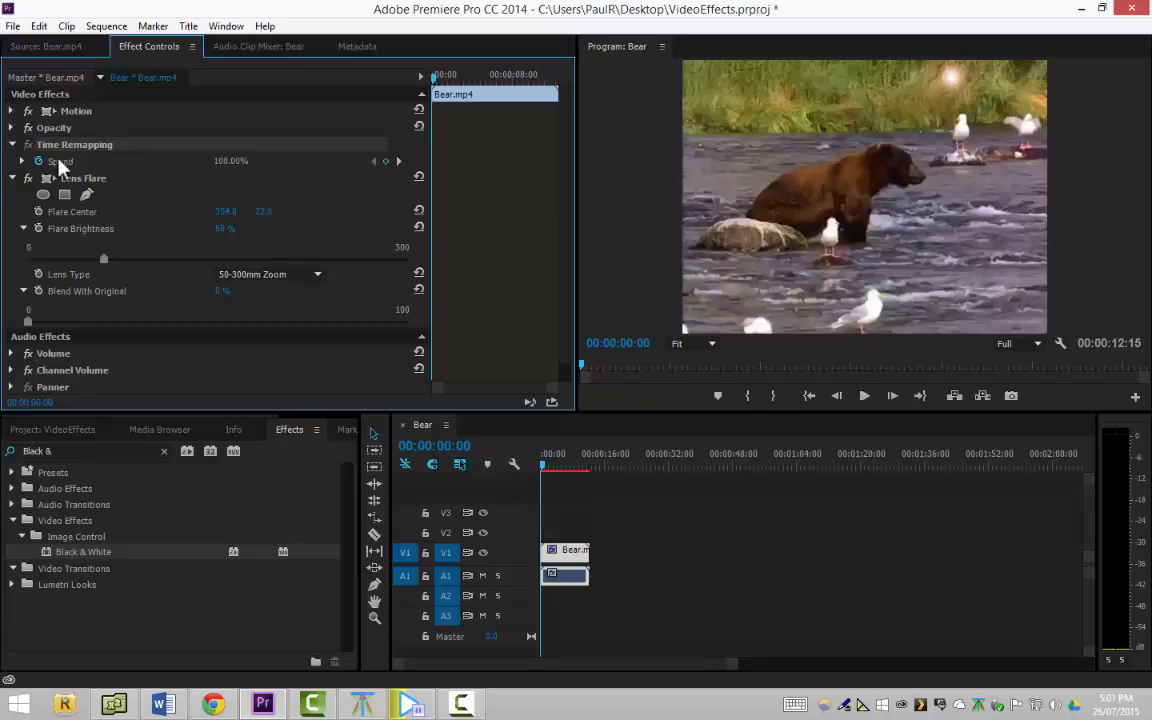
{"action": "left_click", "coordinate": [23, 161]}
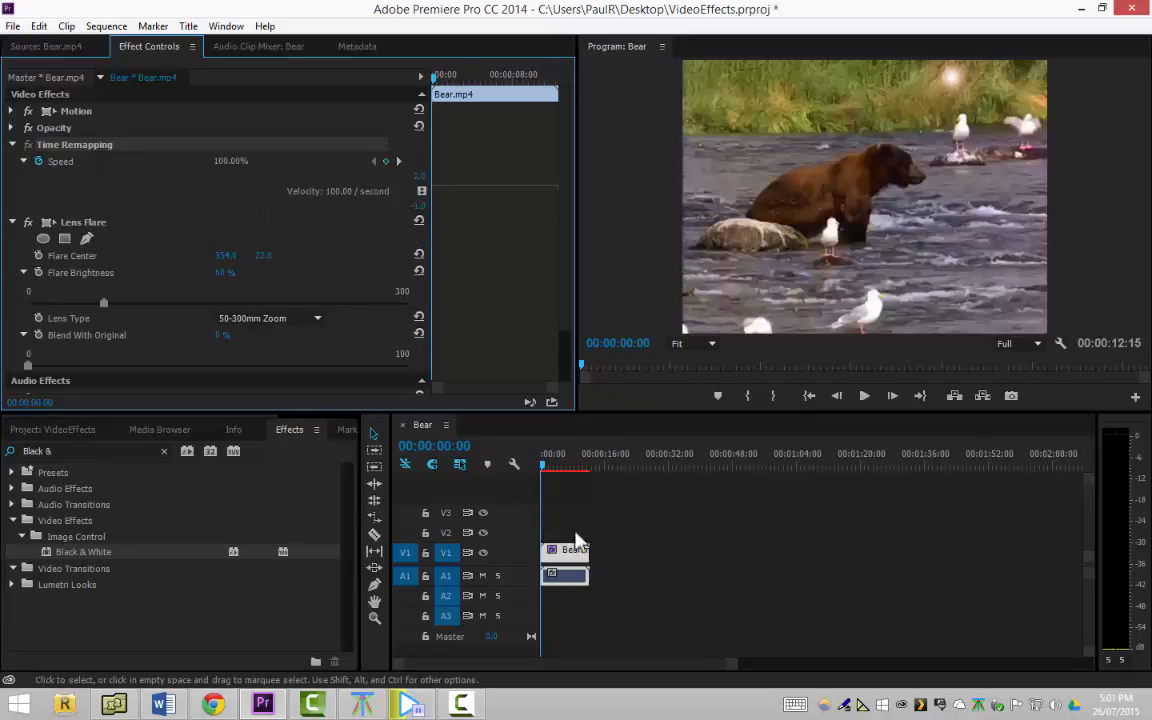
{"action": "left_click", "coordinate": [12, 144]}
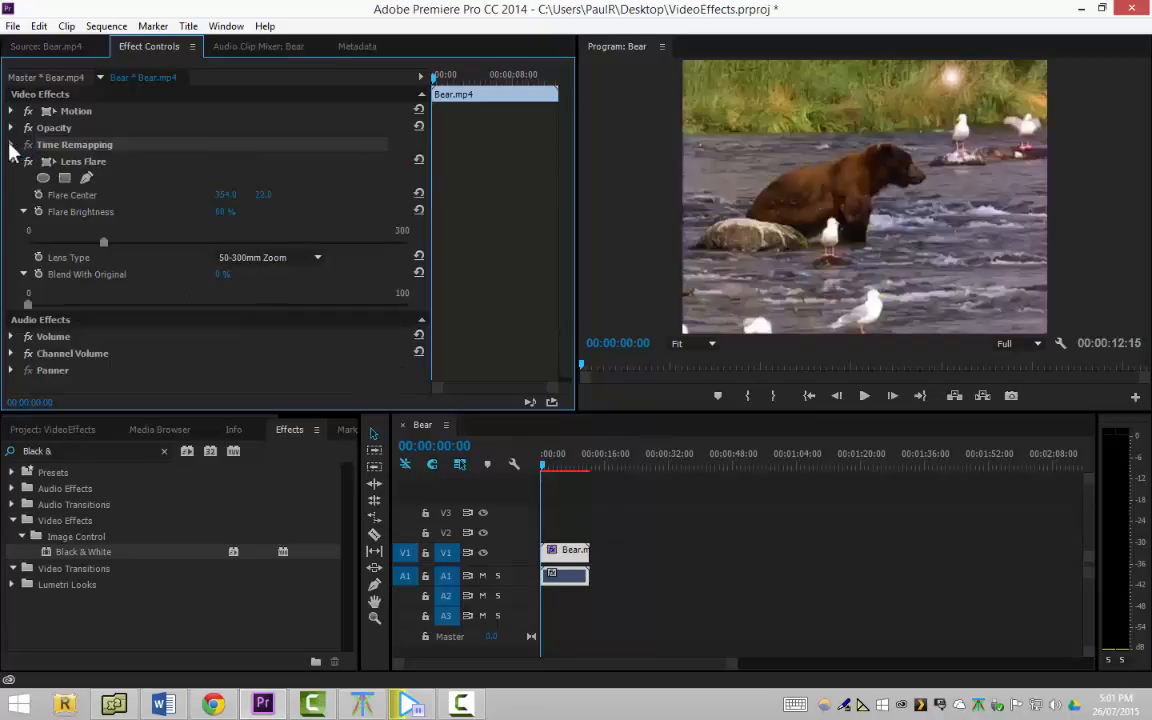
{"action": "left_click", "coordinate": [12, 128]}
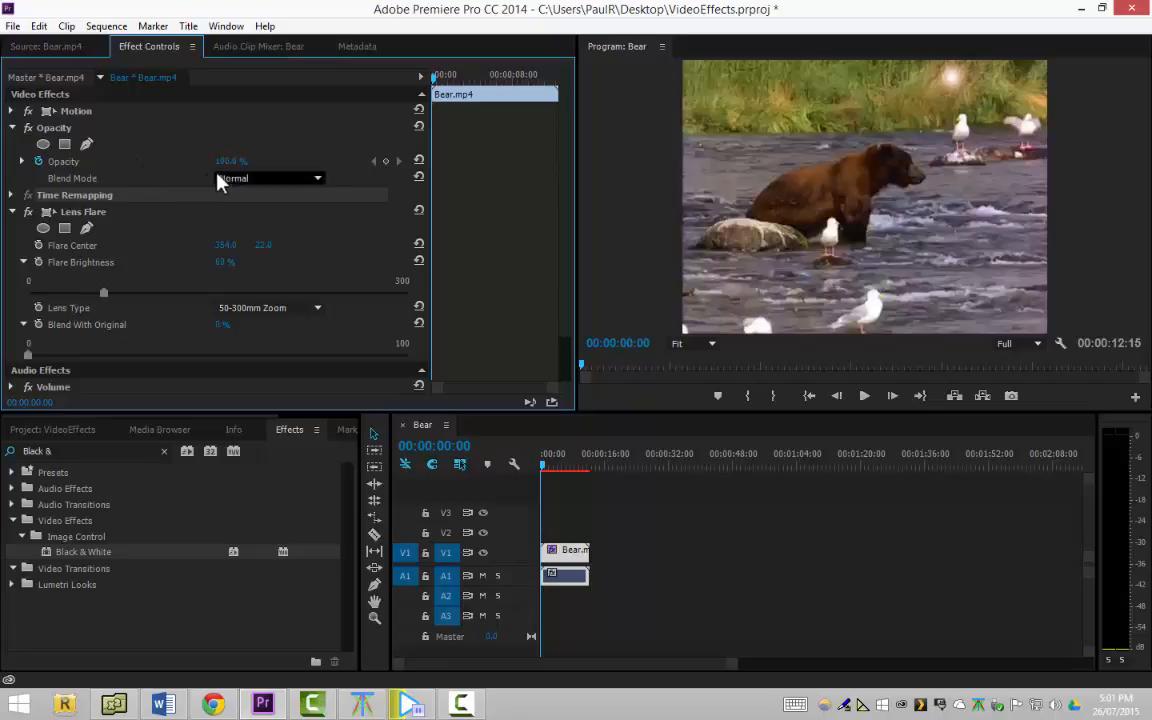
{"action": "left_click", "coordinate": [571, 565]}
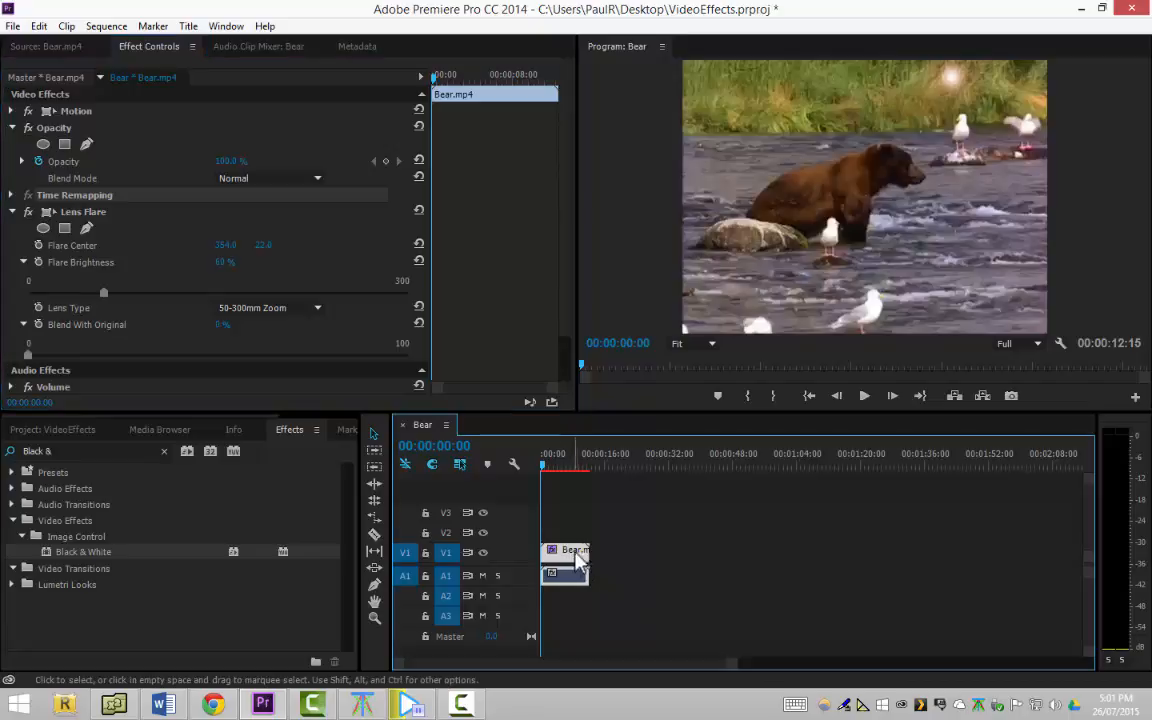
{"action": "left_click", "coordinate": [605, 544]}
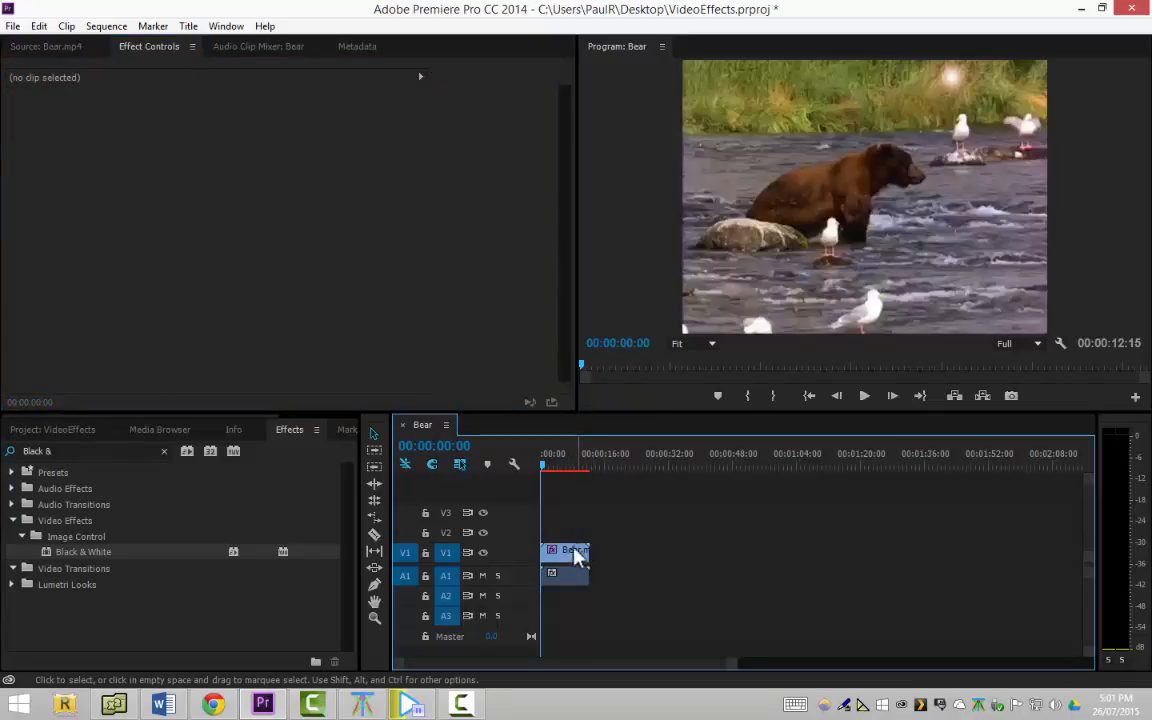
{"action": "left_click", "coordinate": [577, 552]}
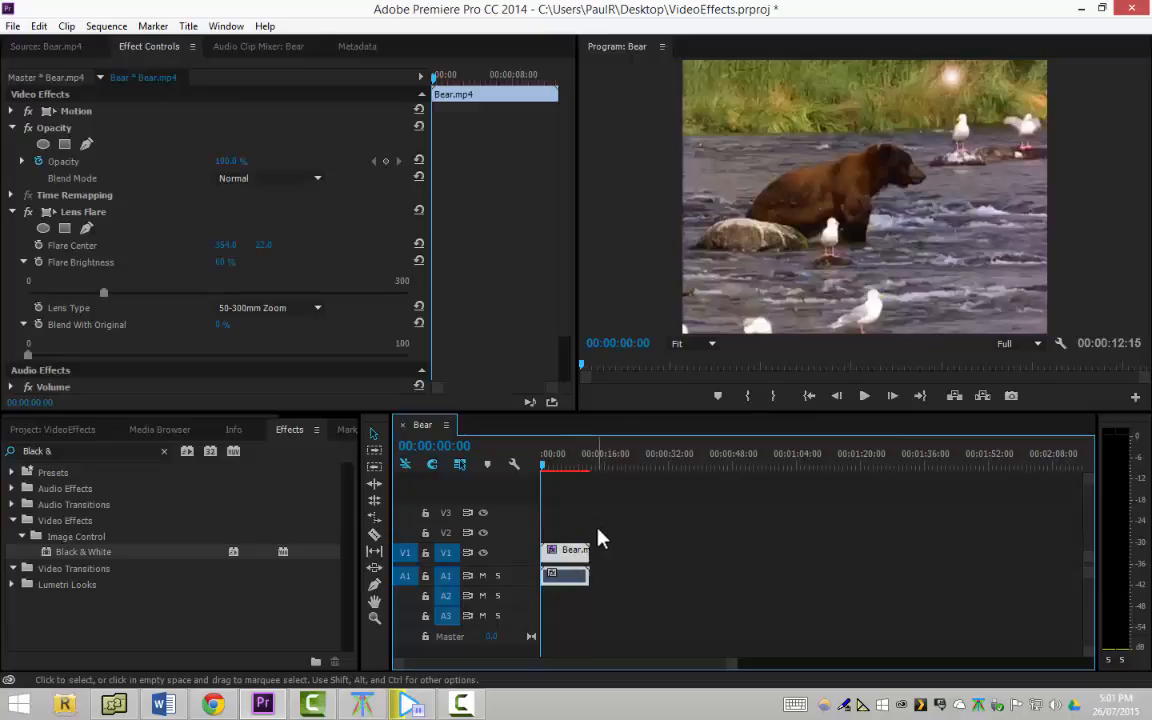
Import Lake.mp4 into the project and place it on track V2 above the bear clip at the sequence start
{"action": "left_click", "coordinate": [60, 430]}
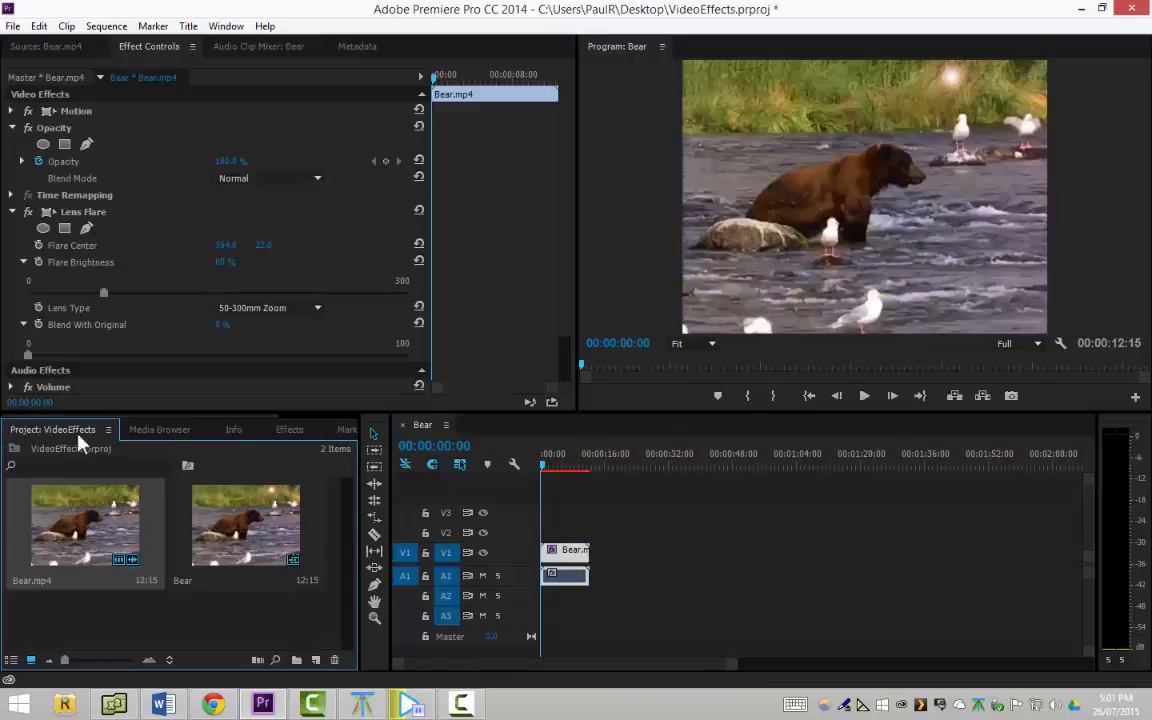
{"action": "double_click", "coordinate": [208, 622]}
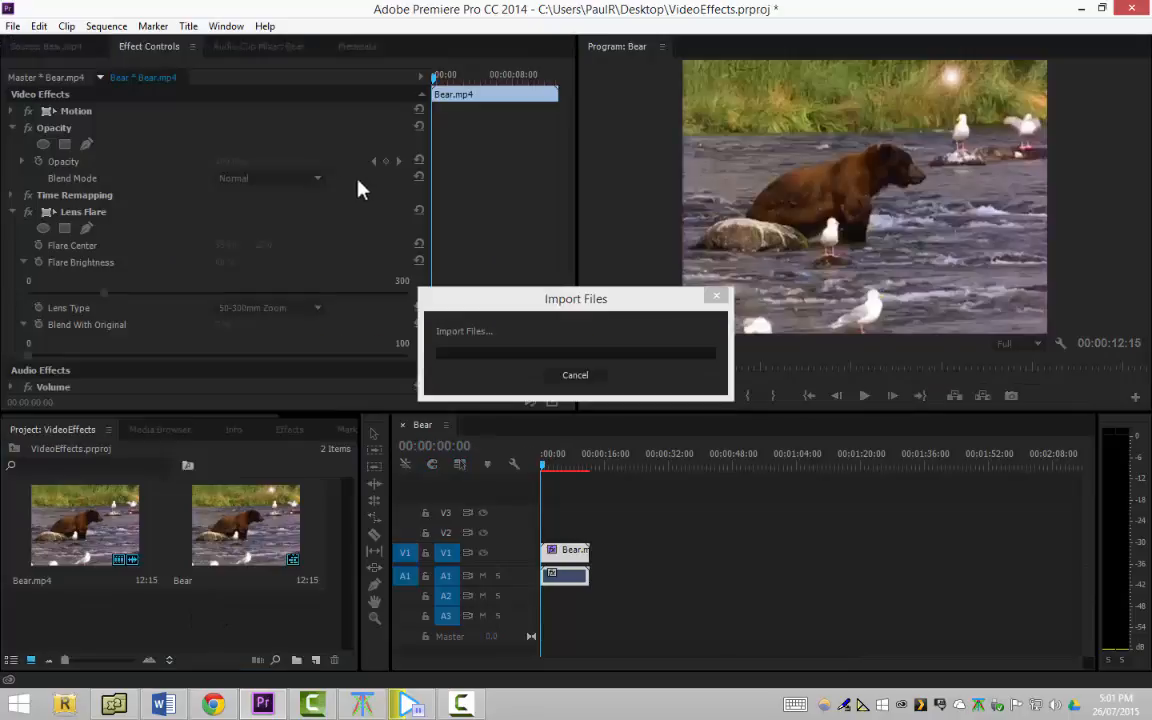
{"action": "double_click", "coordinate": [322, 158]}
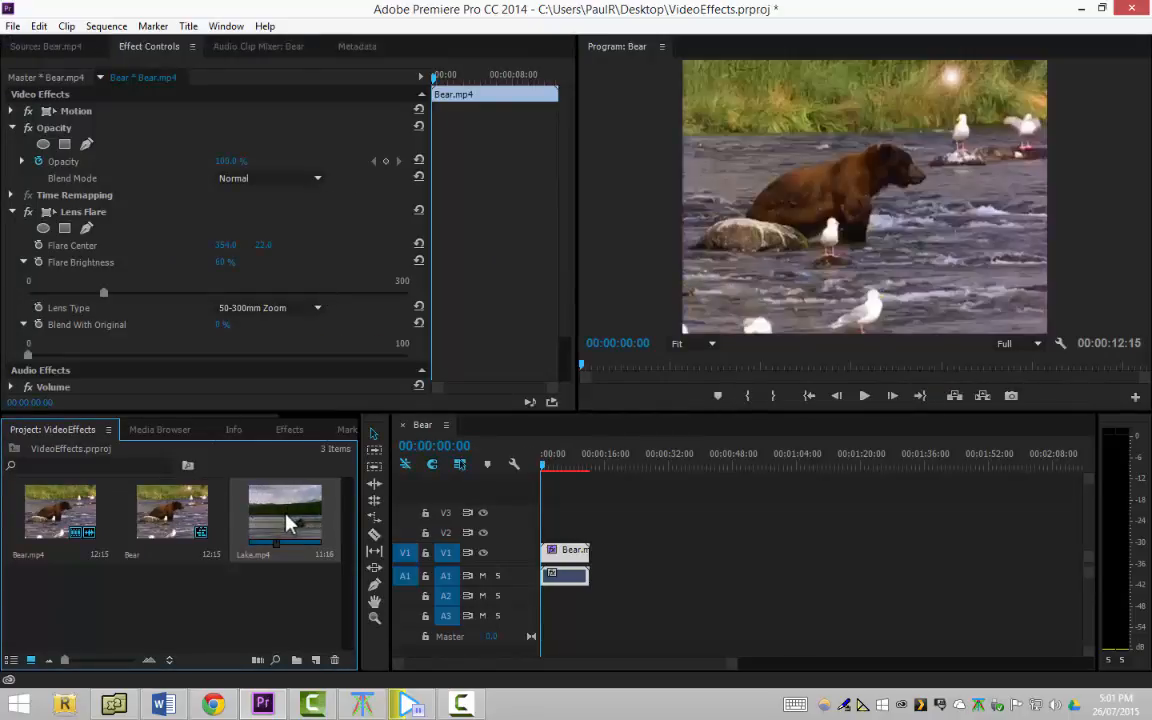
{"action": "left_click_drag", "start_coordinate": [286, 523], "coordinate": [556, 548]}
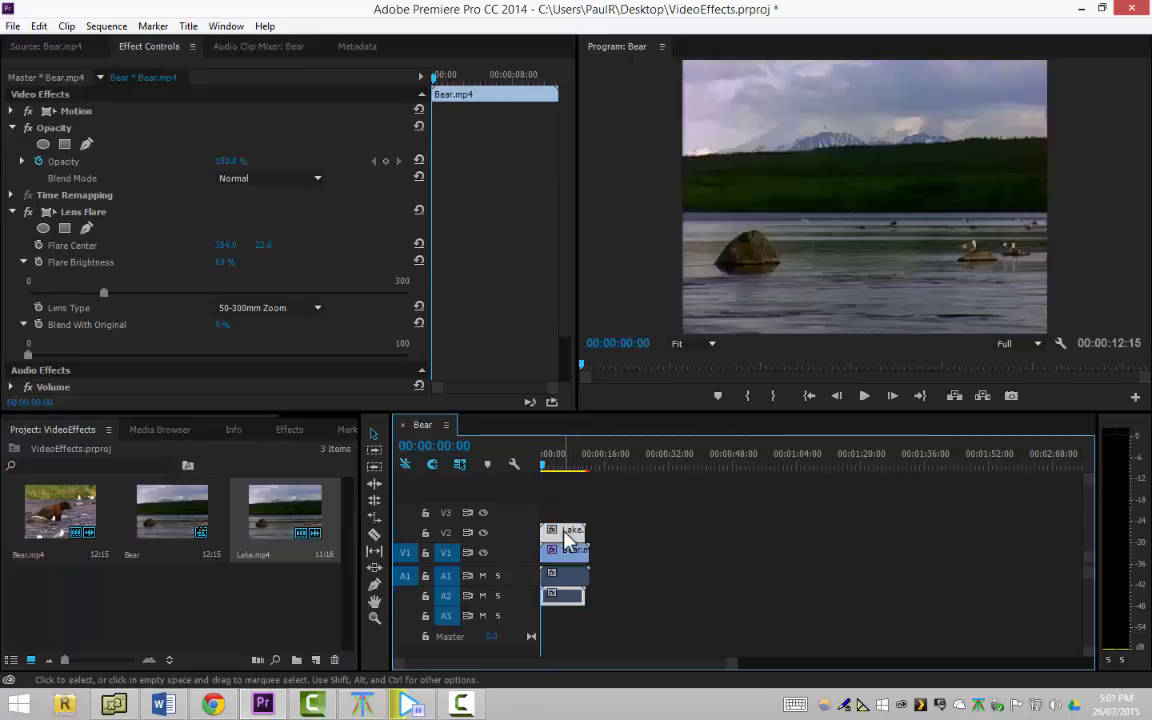
Inspect the lake clip's effect settings and open the bear clip in the Source Monitor for comparison
{"action": "left_click", "coordinate": [566, 536]}
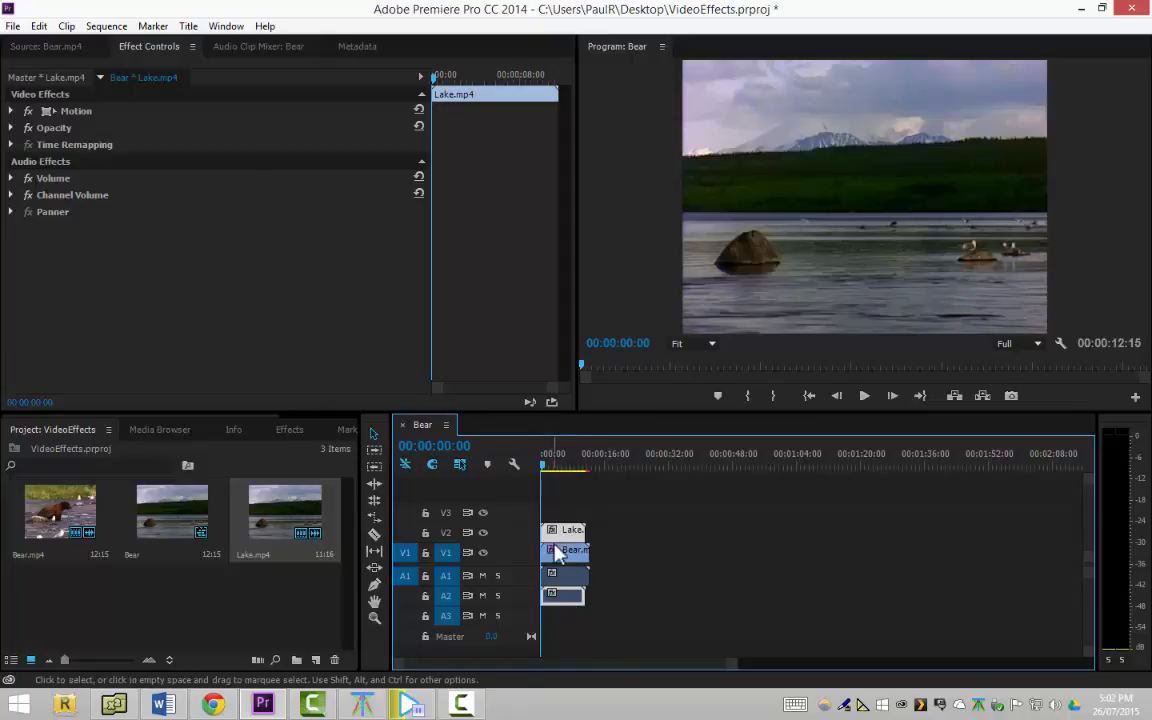
{"action": "double_click", "coordinate": [562, 557]}
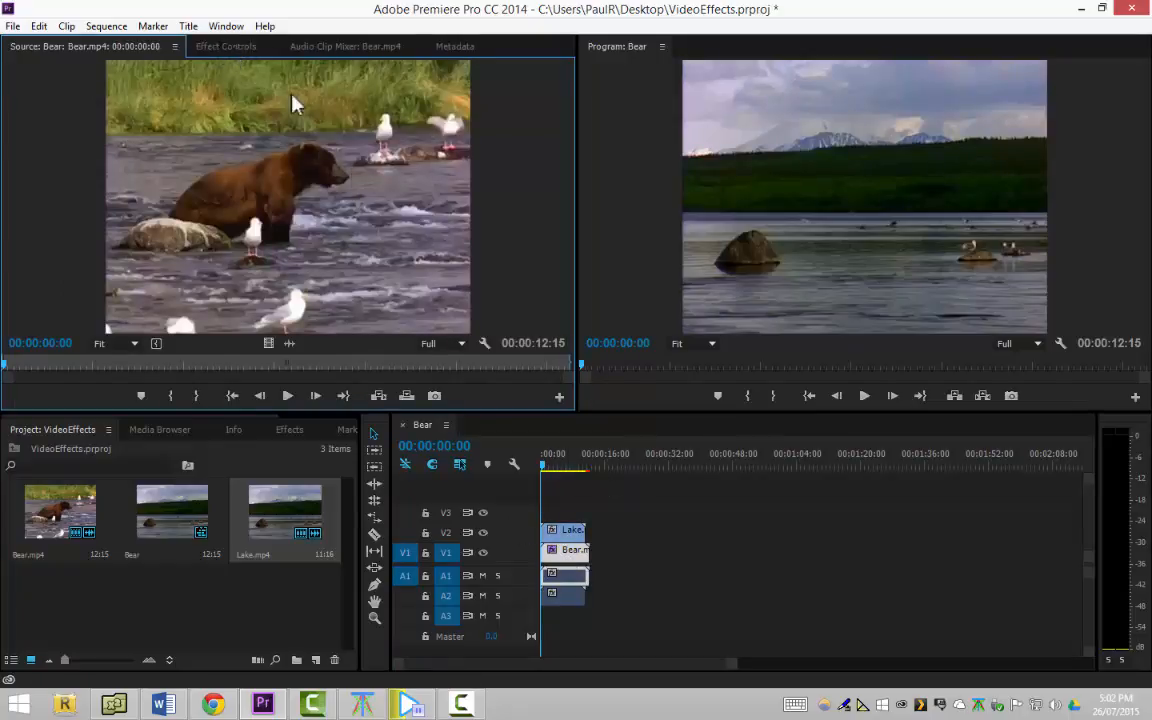
{"action": "left_click", "coordinate": [563, 533]}
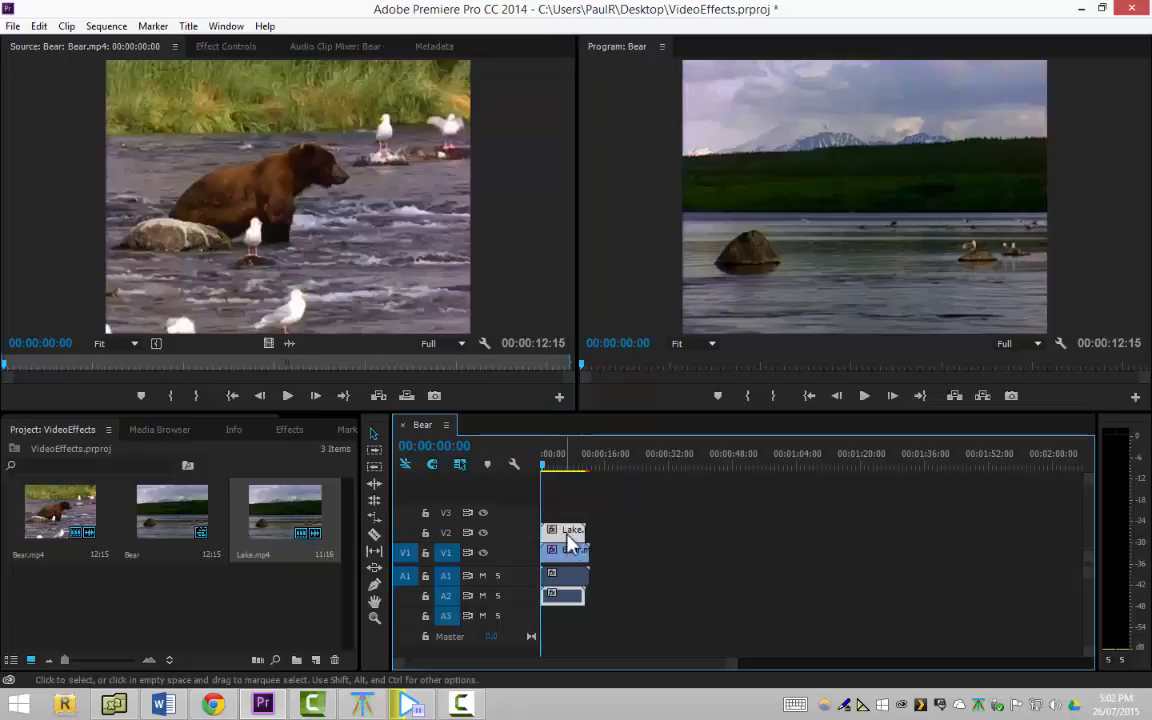
Move the bear clip over the lake clip on V2, and delete the leftover lake audio and the bear clip from the sequence
{"action": "left_click_drag", "start_coordinate": [568, 551], "coordinate": [576, 531]}
{"action": "left_click", "coordinate": [567, 595]}
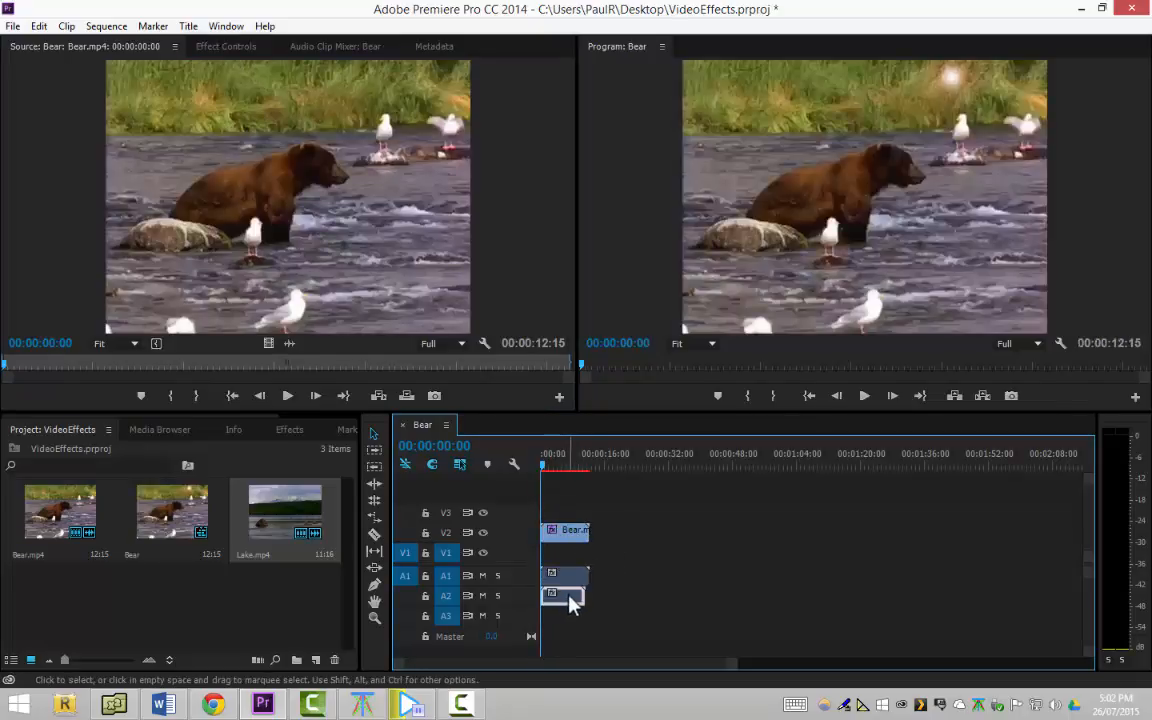
{"action": "key", "text": "Delete"}
{"action": "left_click_drag", "start_coordinate": [571, 533], "coordinate": [572, 554]}
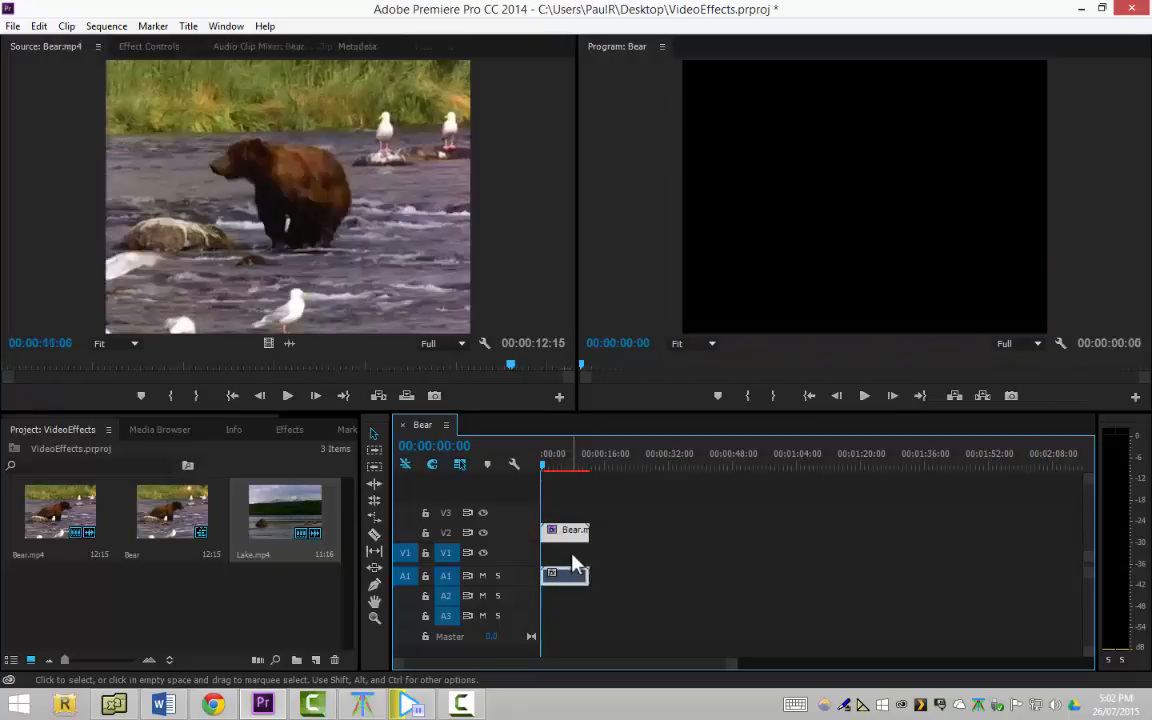
{"action": "key", "text": "Delete"}
Place Lake.mp4 on track V1 and Bear.mp4 above it on V2, both at the sequence start
{"action": "left_click", "coordinate": [166, 608]}
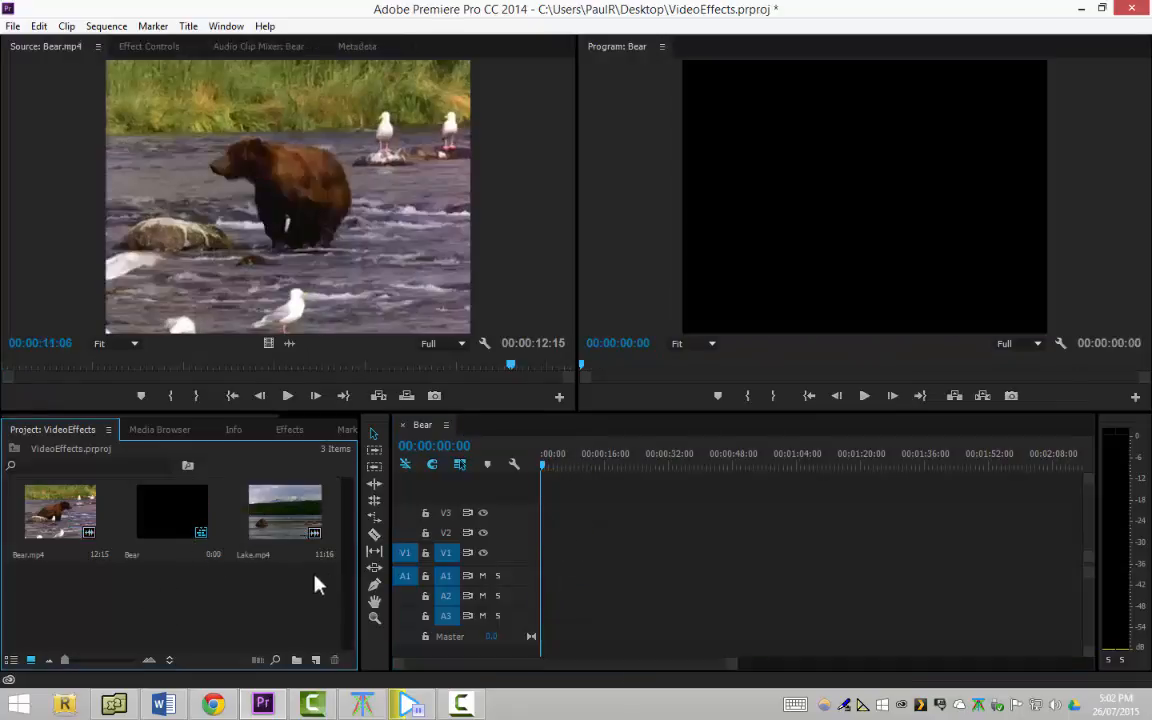
{"action": "left_click_drag", "start_coordinate": [295, 520], "coordinate": [548, 560]}
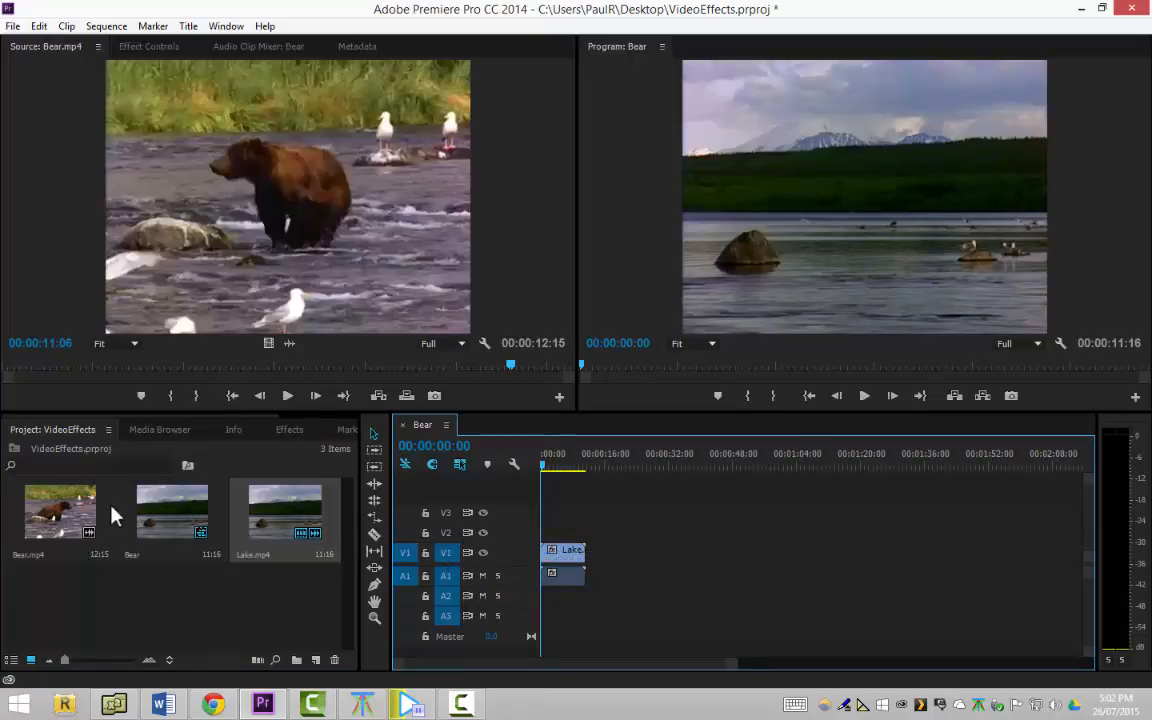
{"action": "left_click_drag", "start_coordinate": [65, 518], "coordinate": [558, 538]}
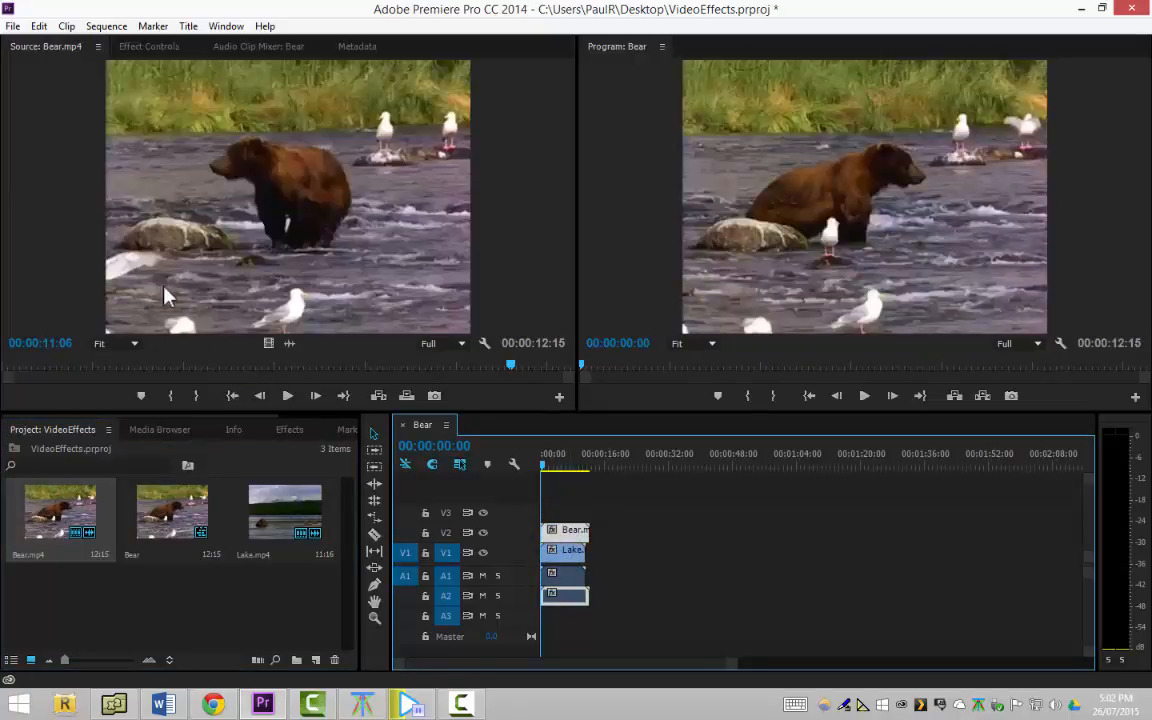
Reveal the bear clip's Time Remapping and Opacity settings and lower its Opacity to 48 %, and further to 0 %
{"action": "left_click", "coordinate": [150, 47]}
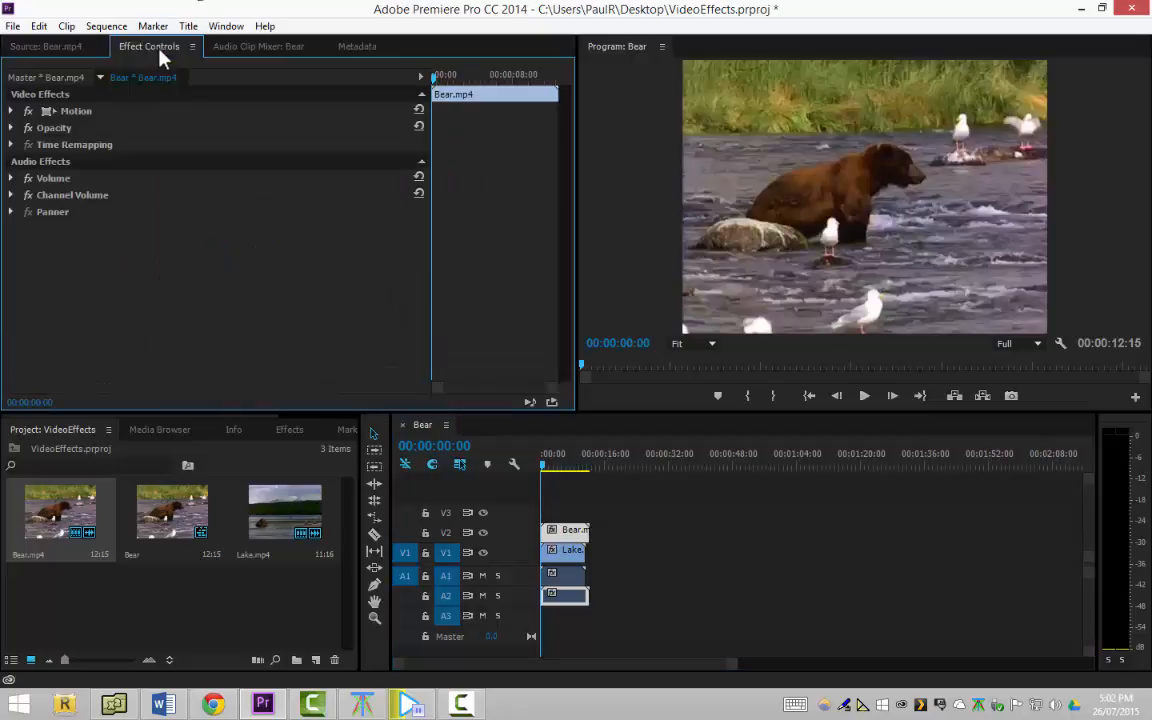
{"action": "left_click", "coordinate": [11, 145]}
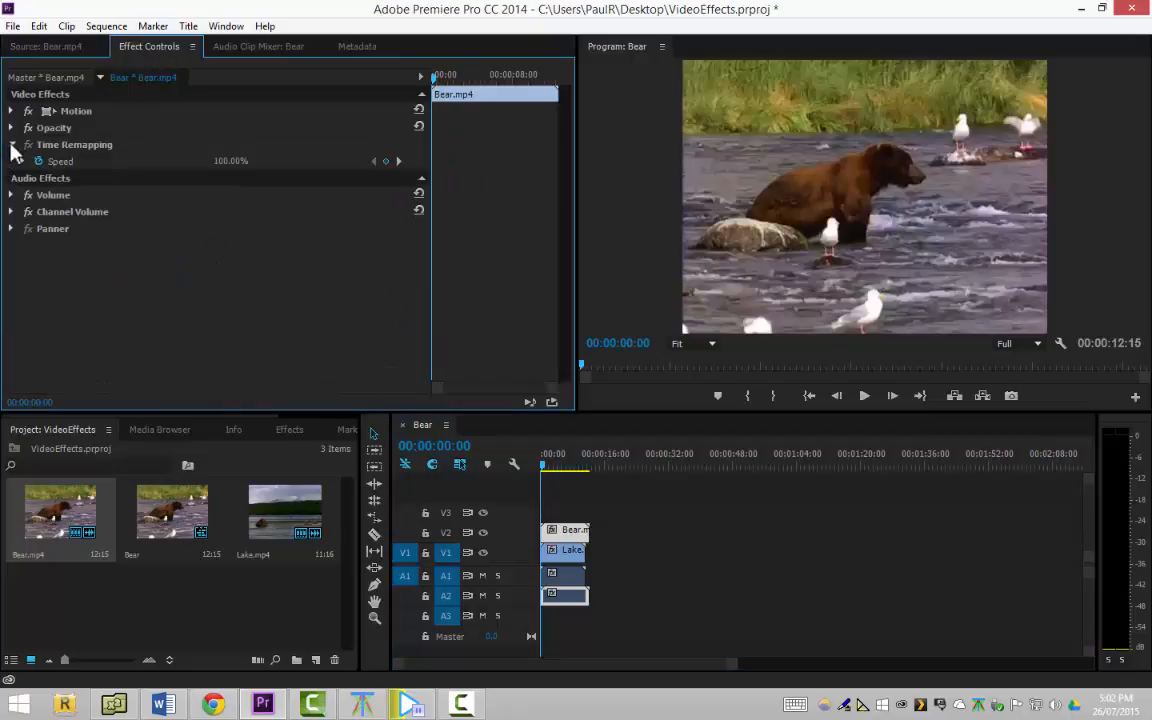
{"action": "left_click", "coordinate": [11, 128]}
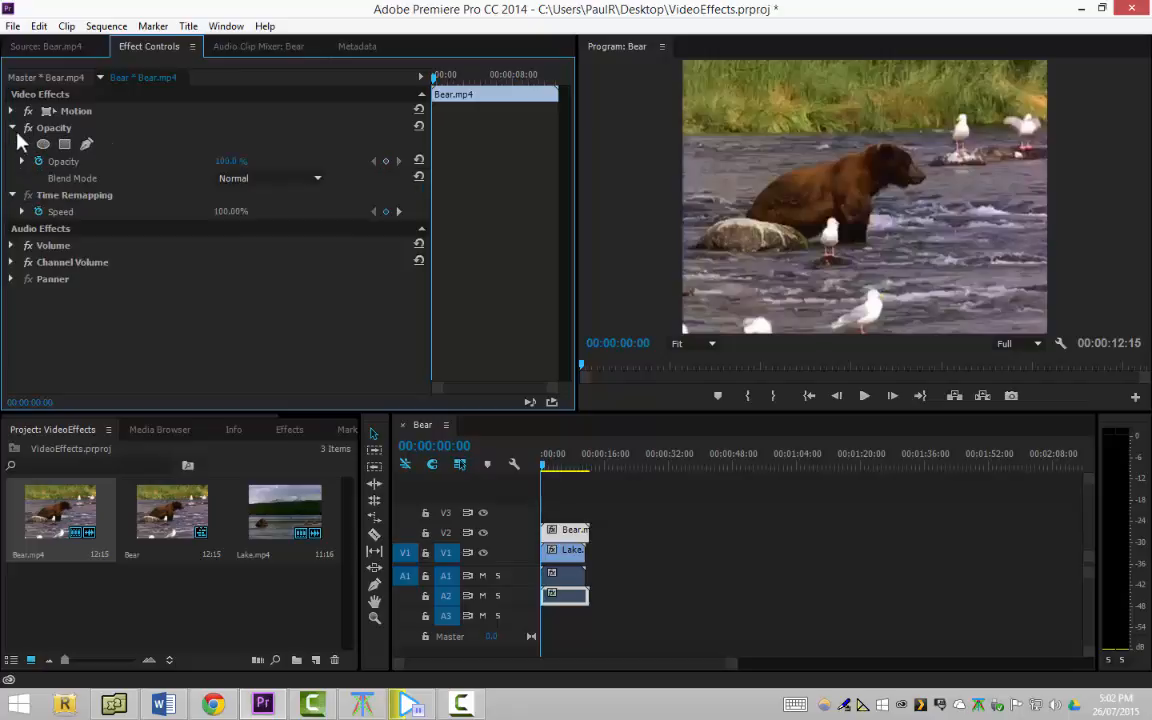
{"action": "left_click_drag", "start_coordinate": [236, 165], "coordinate": [190, 170]}
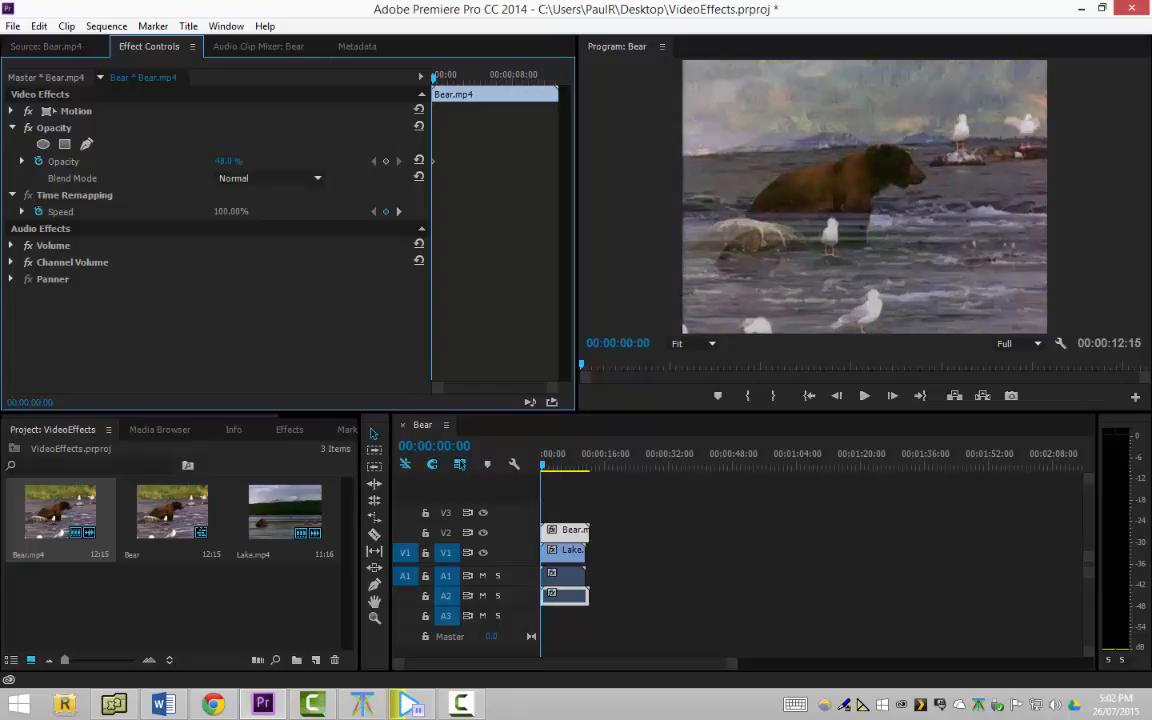
{"action": "left_click_drag", "start_coordinate": [190, 170], "coordinate": [166, 170]}
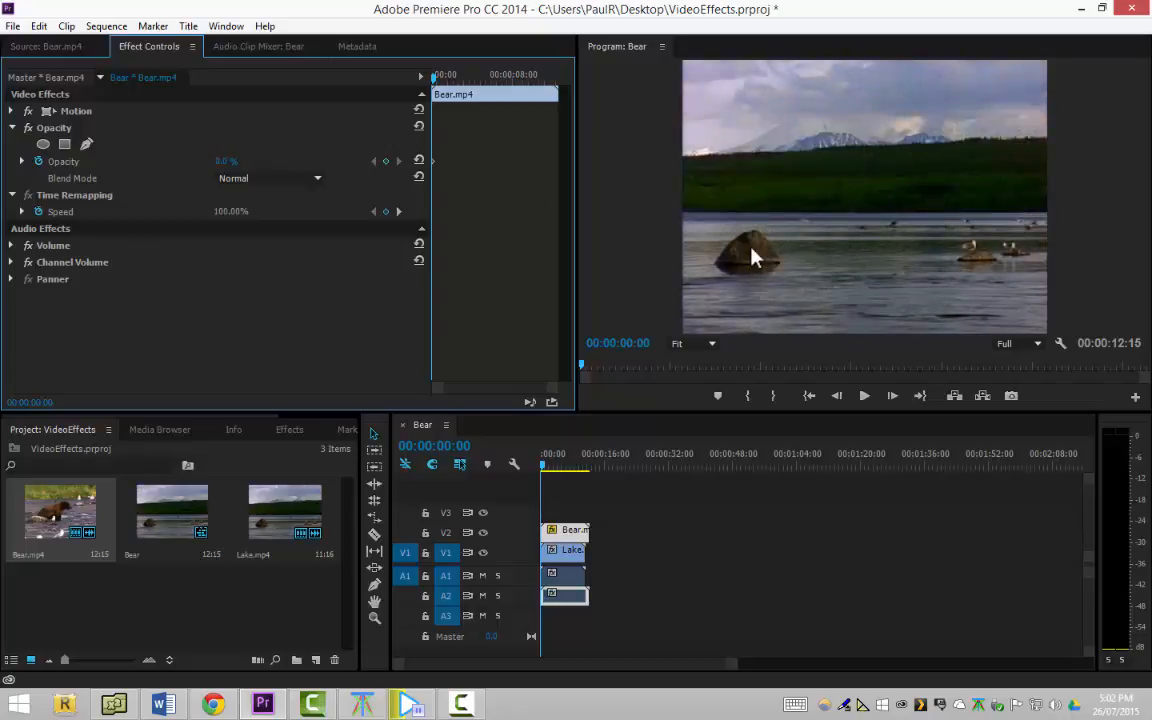
Reselect the bear clip on V2 and raise its Opacity gradually back to 100 %
{"action": "left_click", "coordinate": [571, 549]}
{"action": "left_click", "coordinate": [571, 530]}
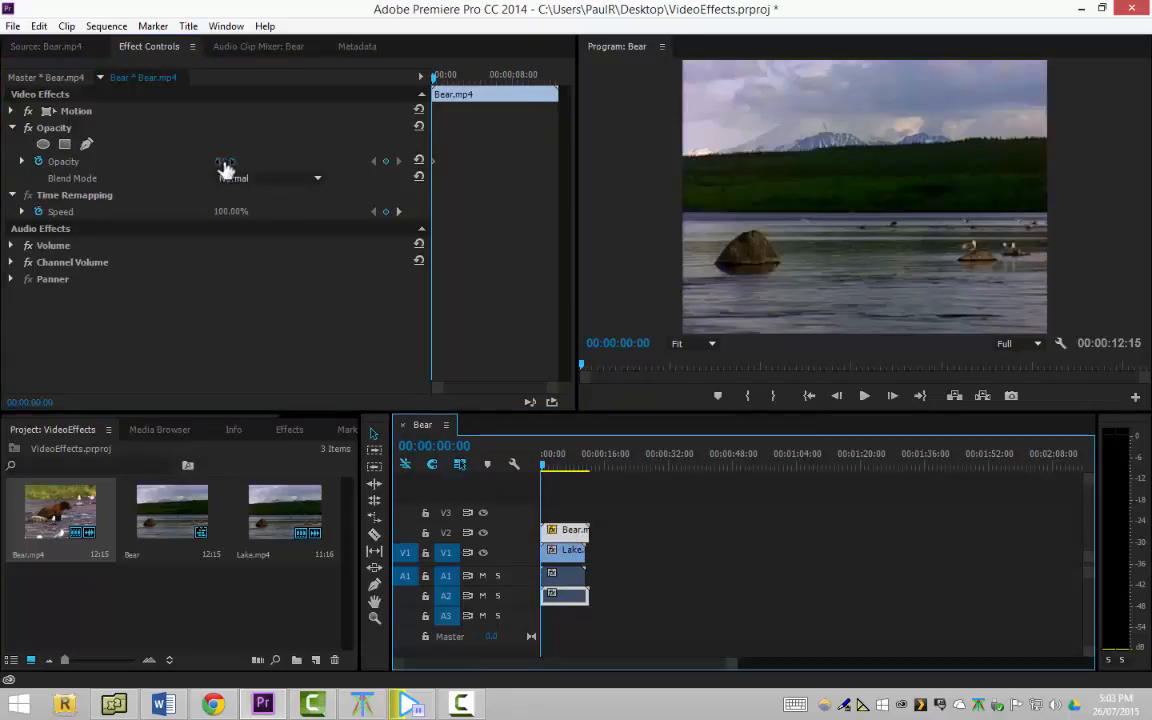
{"action": "left_click_drag", "start_coordinate": [214, 161], "coordinate": [247, 155]}
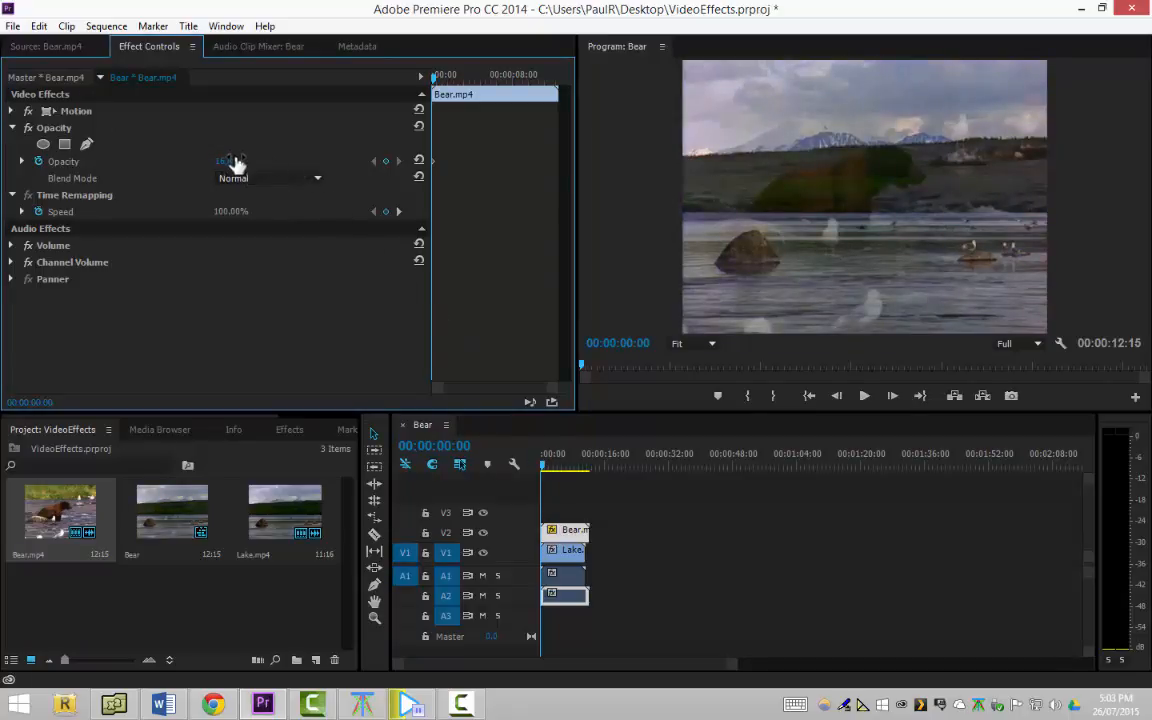
{"action": "left_click_drag", "start_coordinate": [222, 161], "coordinate": [330, 161]}
Expand the bear clip's Motion effect and show its transform handles in the Program Monitor
{"action": "left_click", "coordinate": [16, 111]}
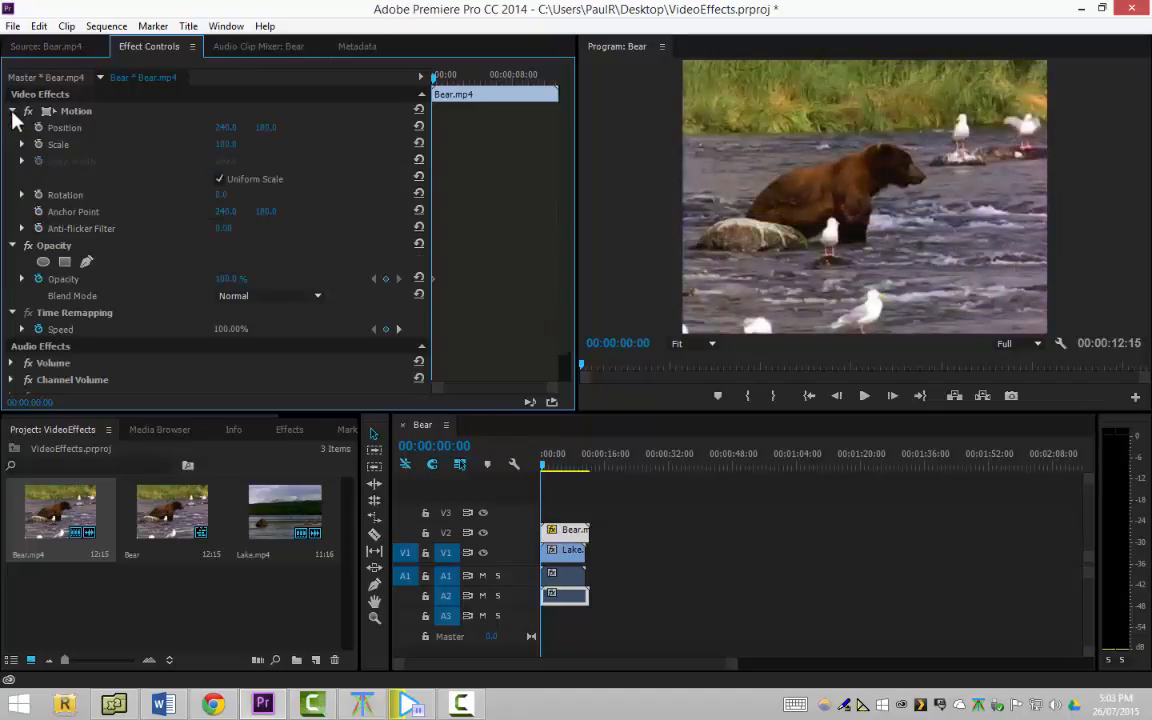
{"action": "left_click", "coordinate": [89, 114]}
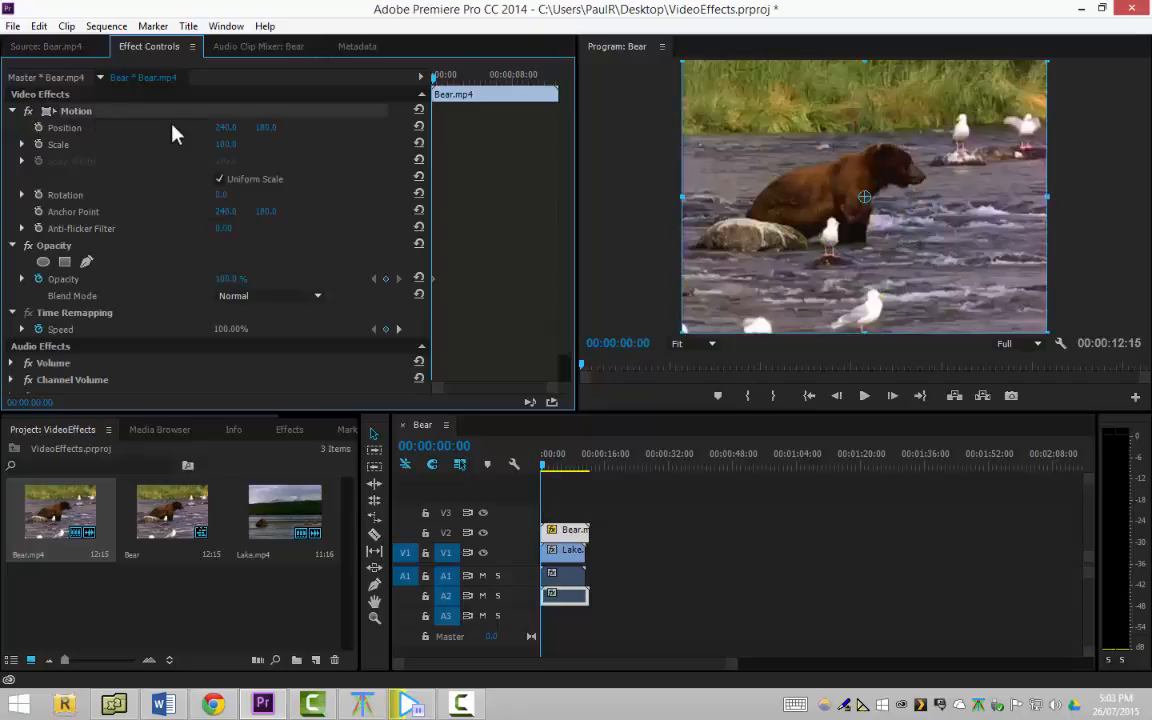